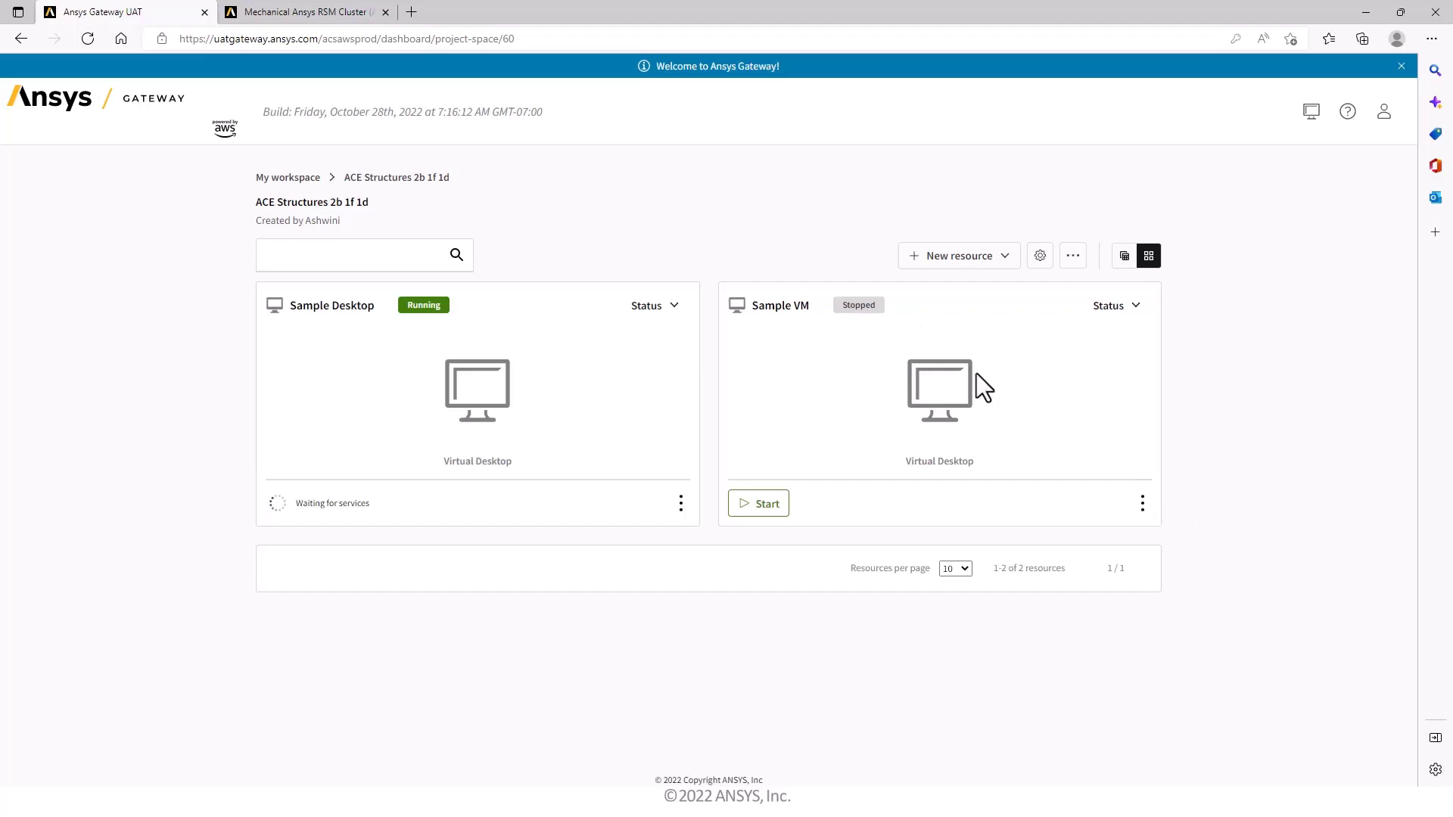
Add a new HPC cluster resource named 'Sample RSM'
left_click(960, 258)
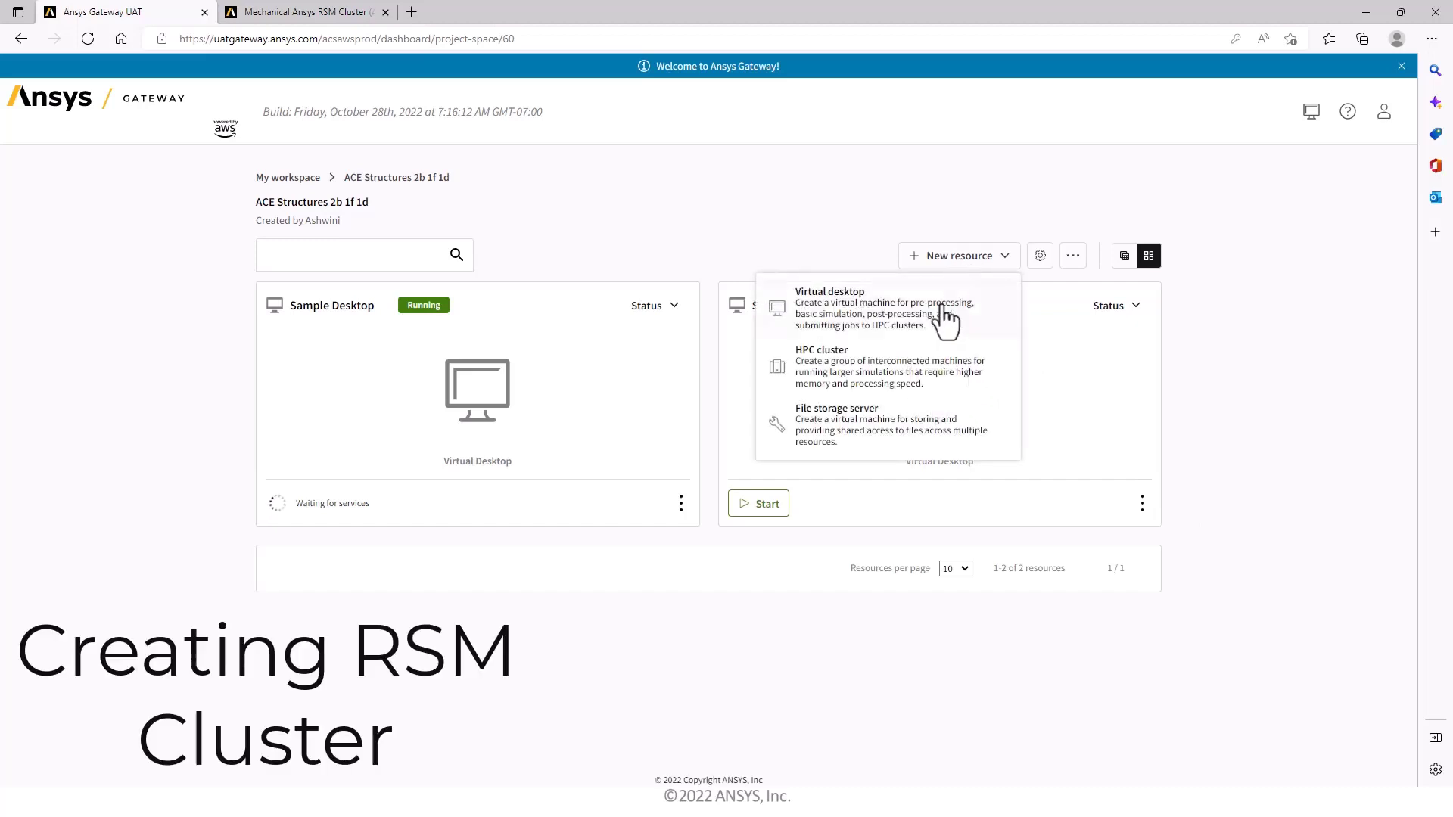
left_click(901, 384)
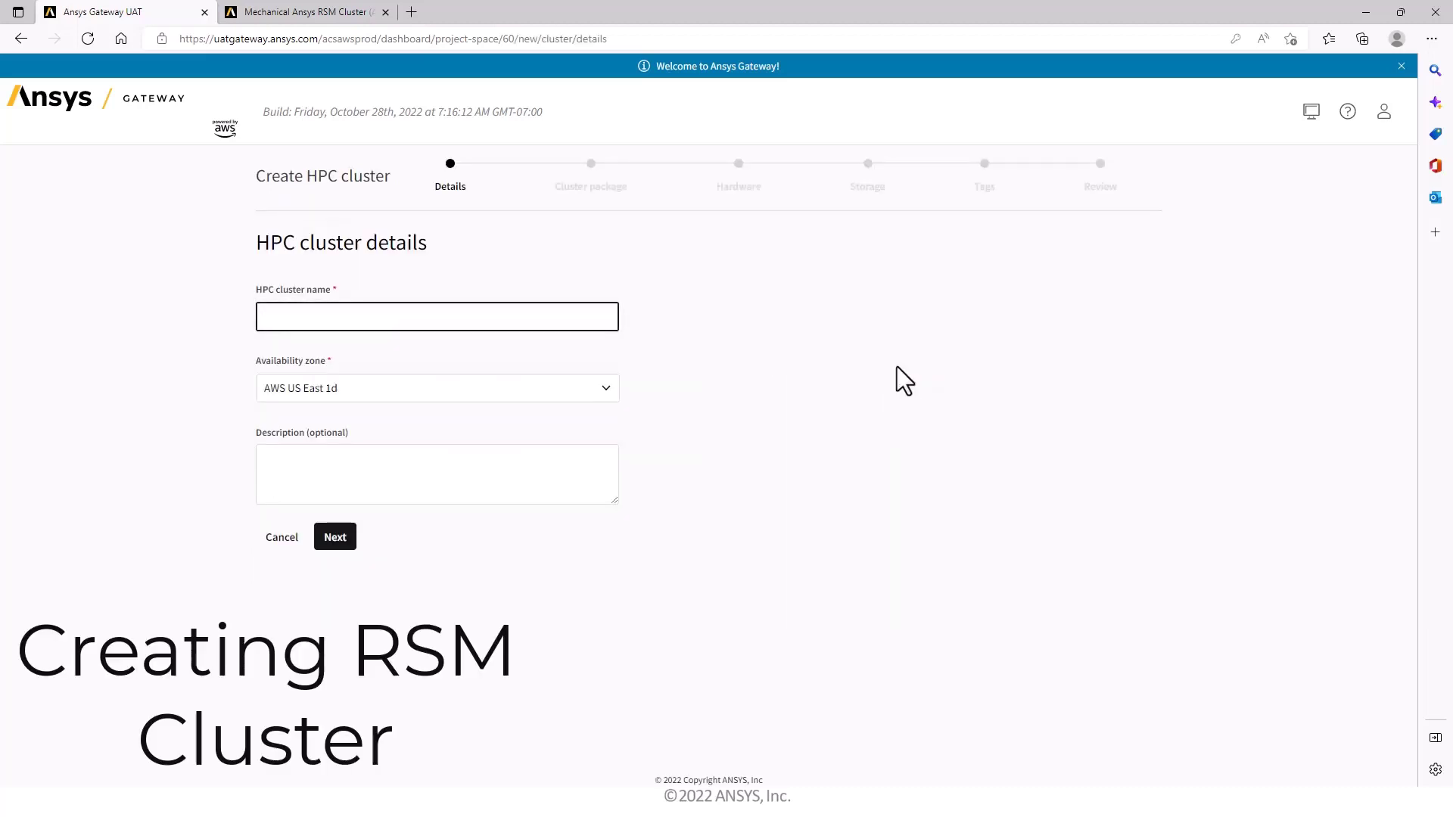
type("Sample RSM")
Filter the cluster packages by 'rsm' to show the two RSM packages
left_click(348, 538)
left_click(326, 298)
type("rsm")
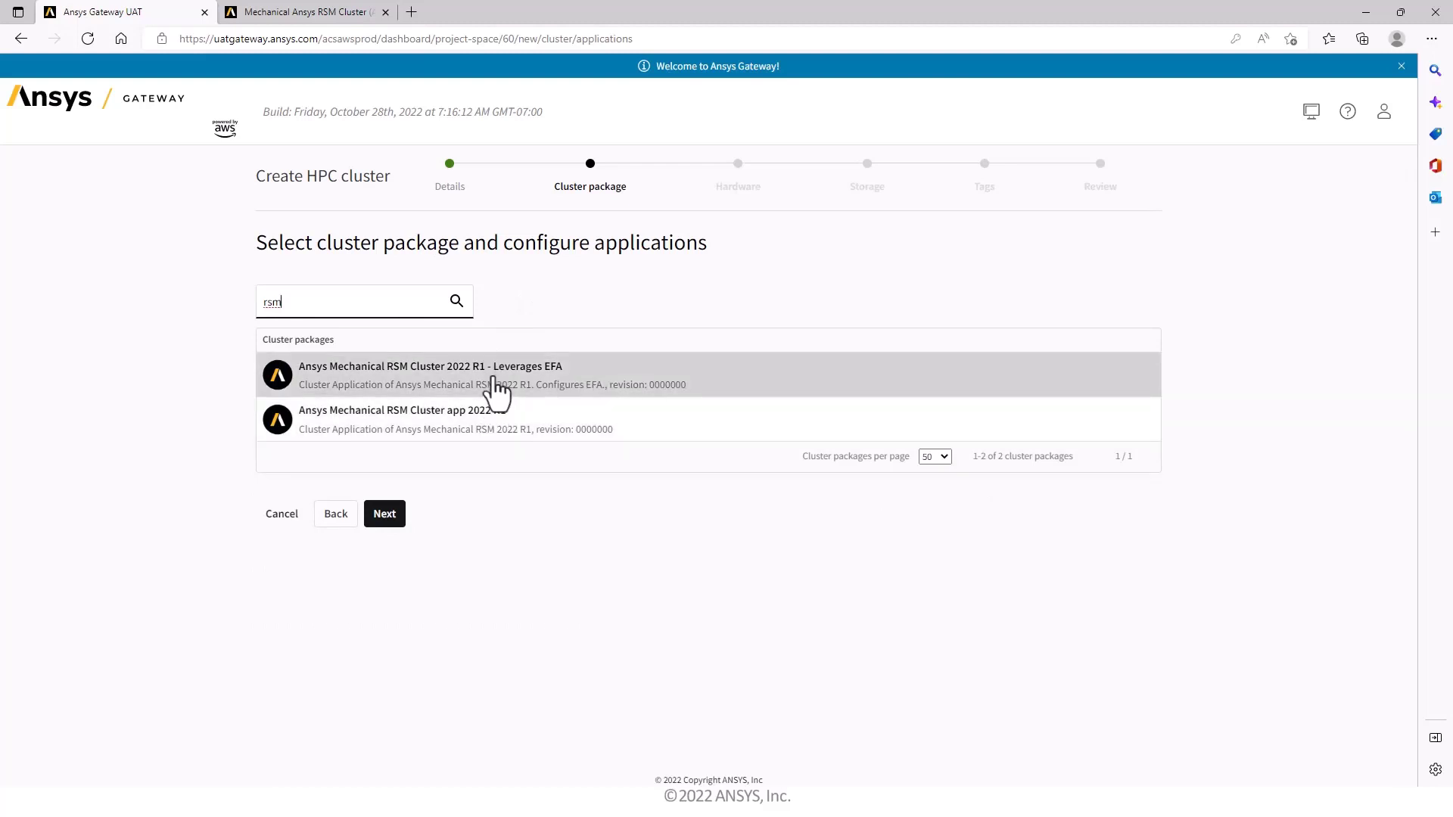
Choose the EFA Mechanical RSM package and paste license server details for it and Ansys Structures 2022 R1
left_click(496, 389)
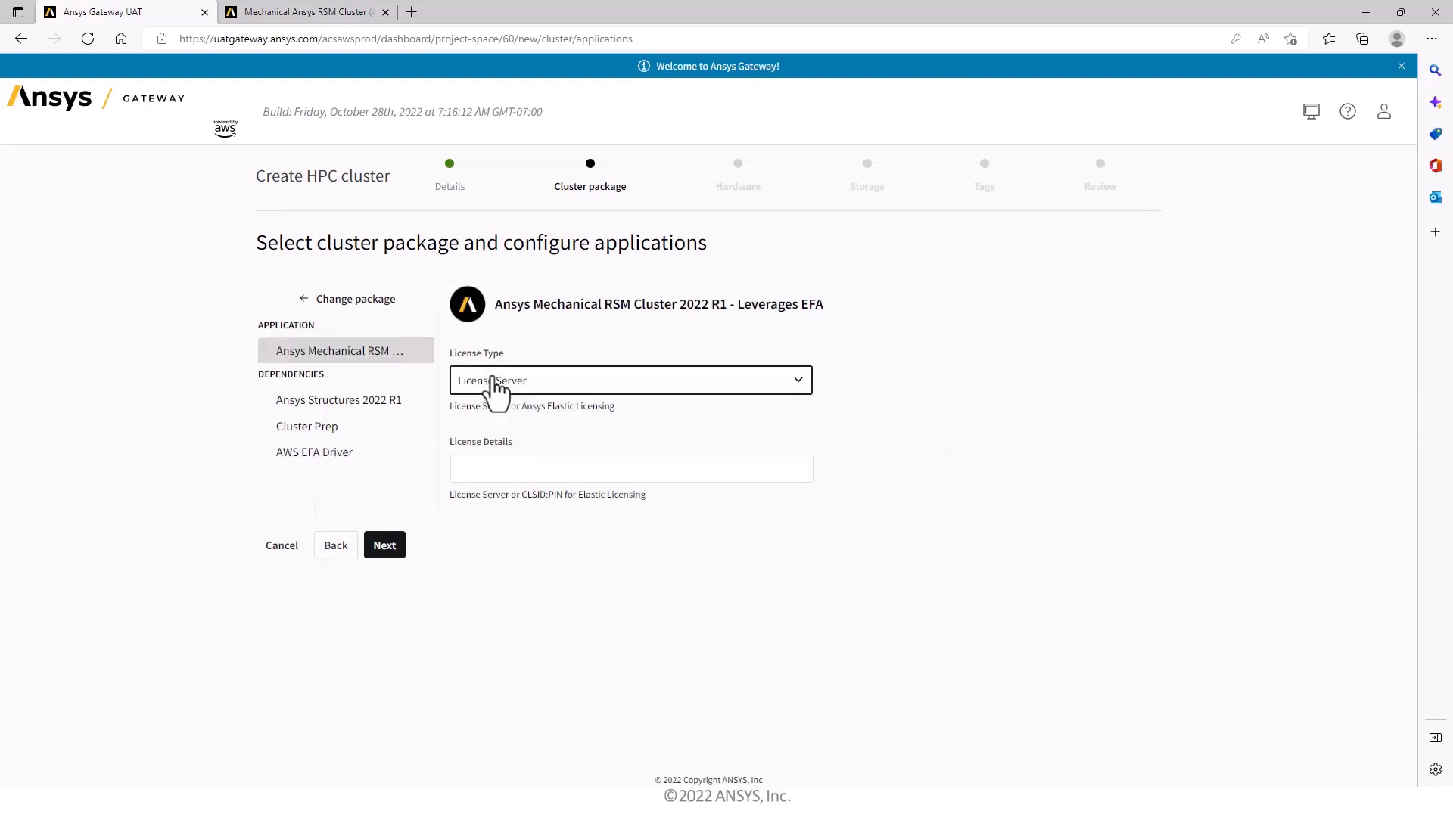
left_click(520, 467)
key("ctrl+v")
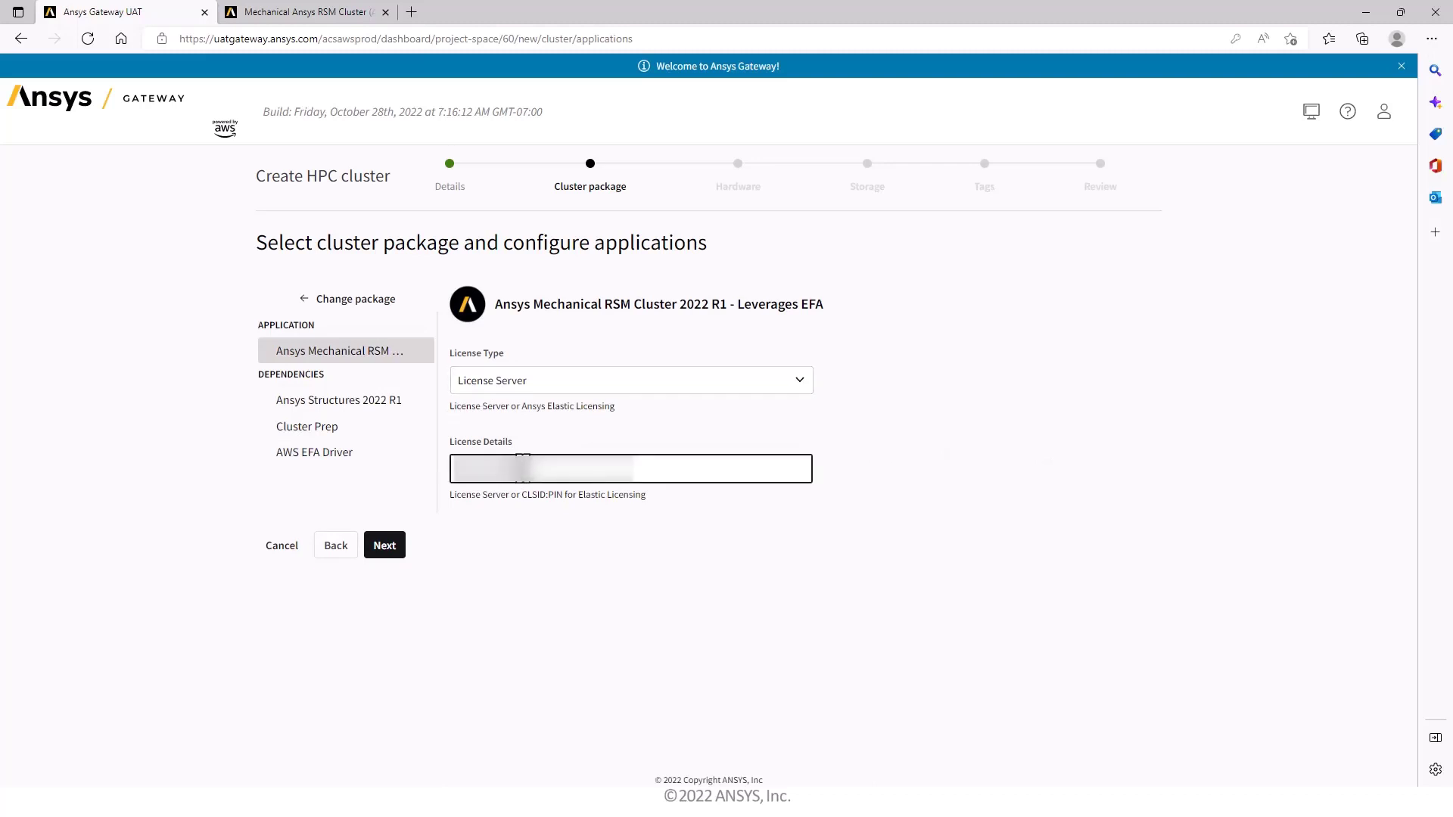
left_click(362, 412)
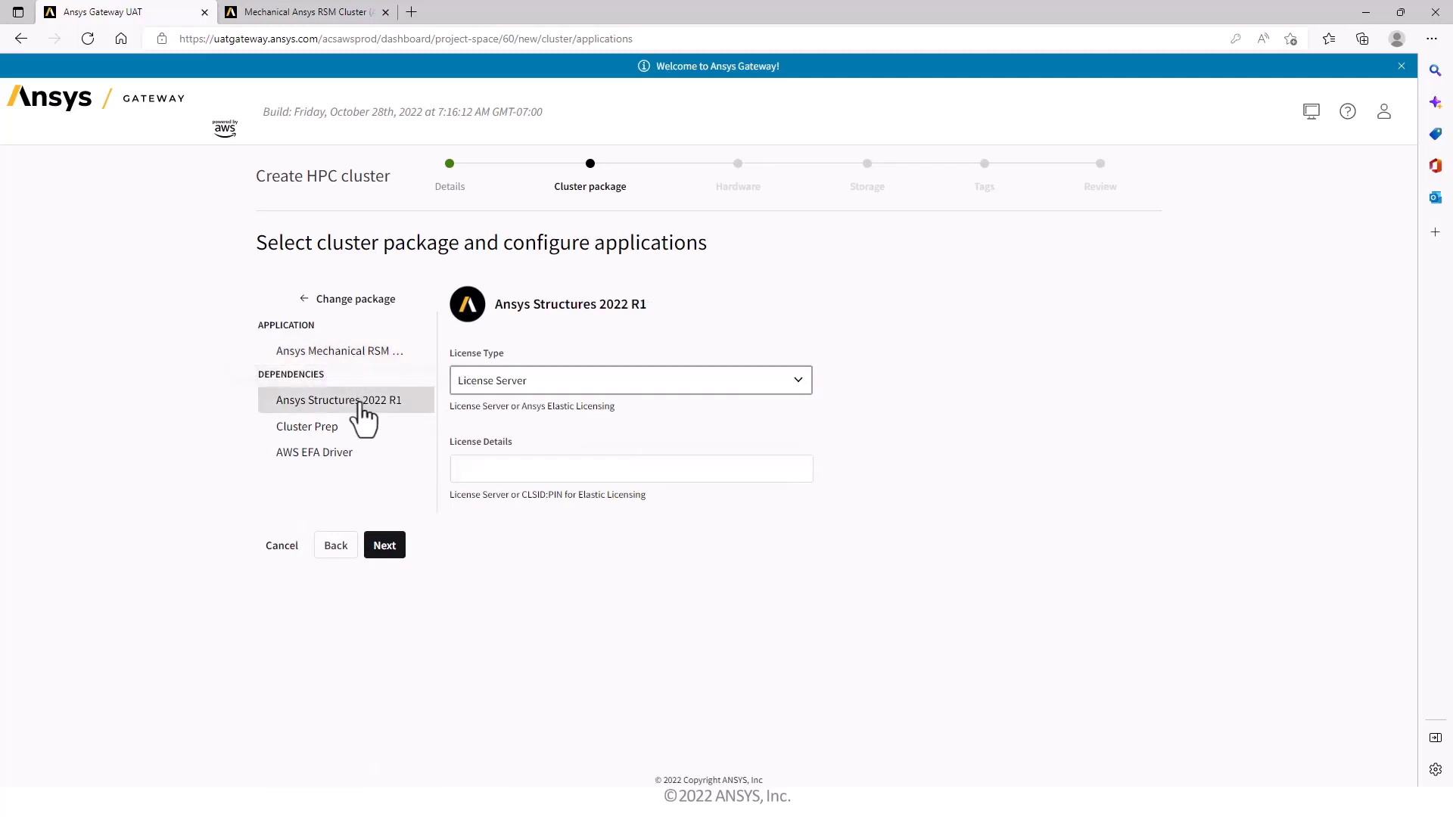
left_click(500, 470)
key("ctrl+v")
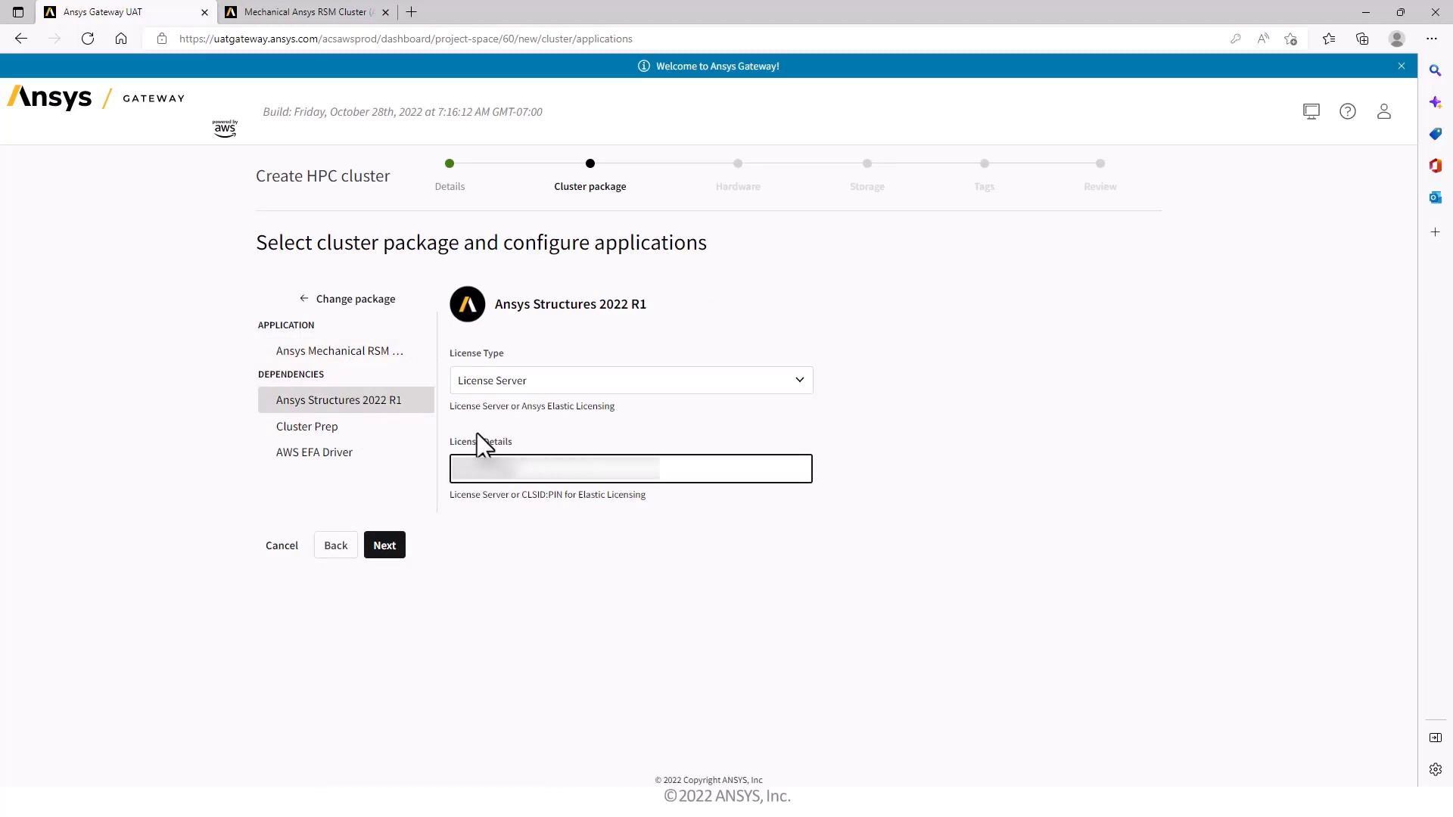
Switch the Cluster Prep working directory to NFS, then back to local
left_click(323, 427)
scroll(430, 687, "down", 2)
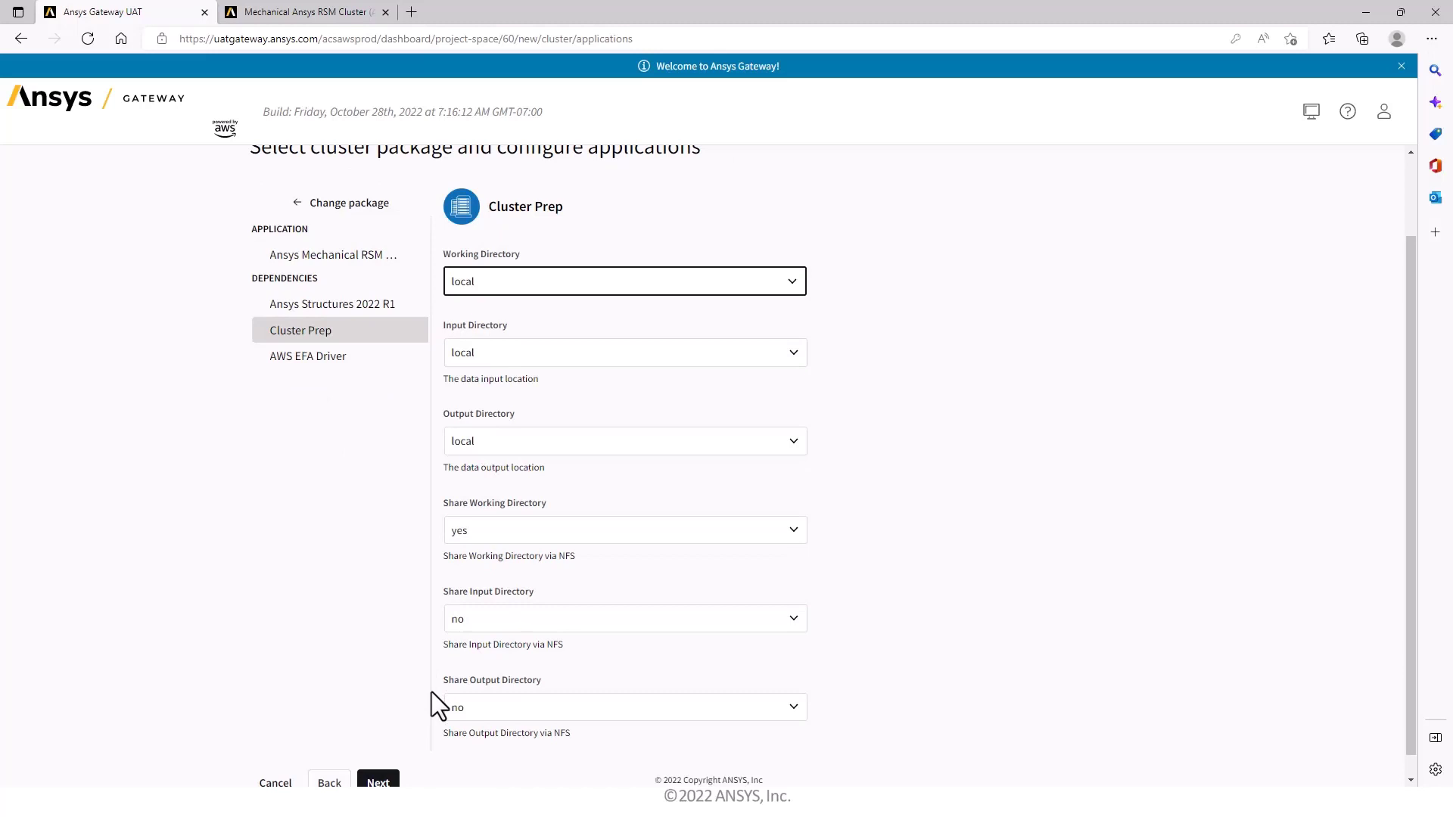
scroll(431, 692, "up", 2)
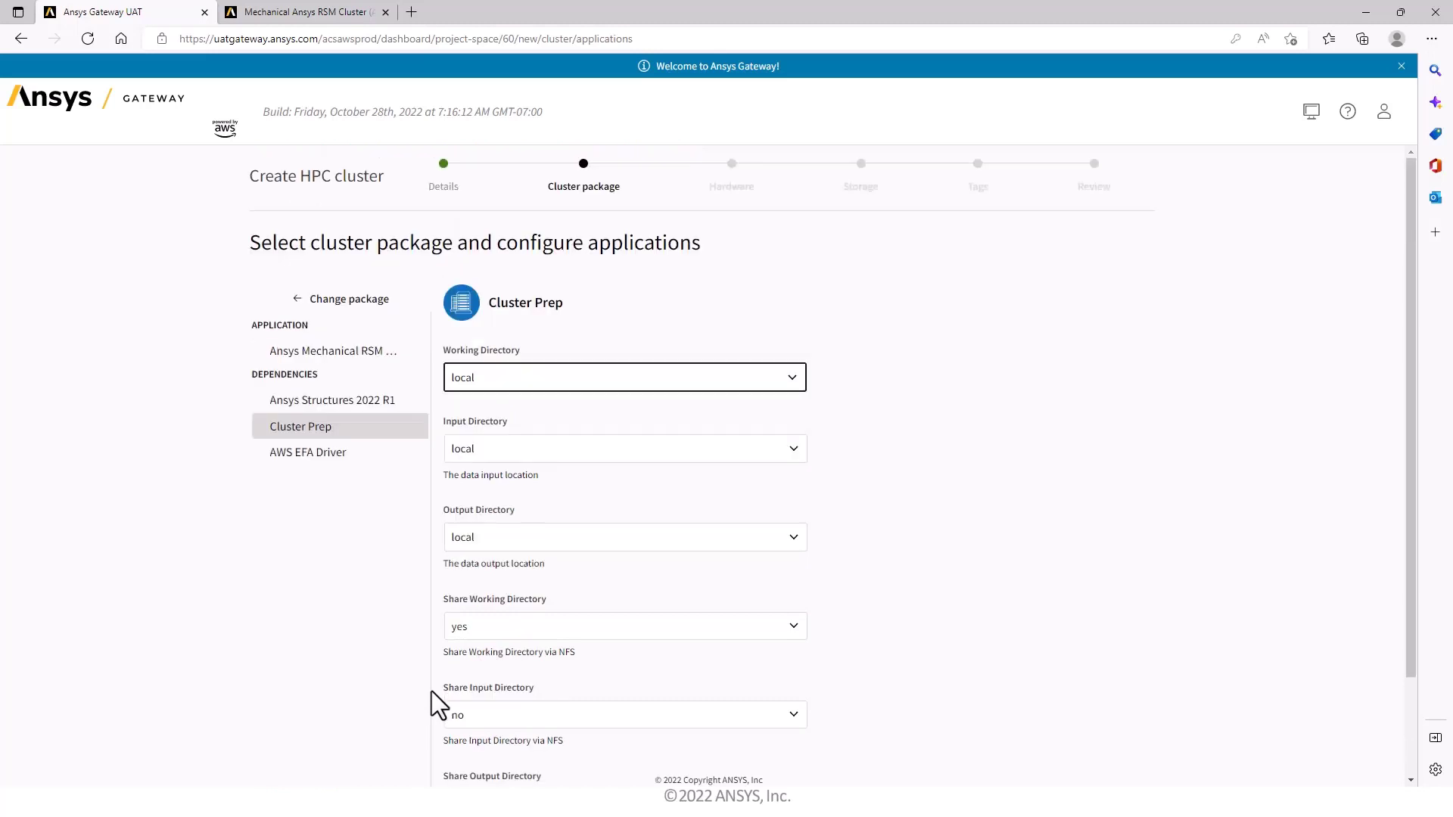
left_click(690, 386)
left_click(546, 423)
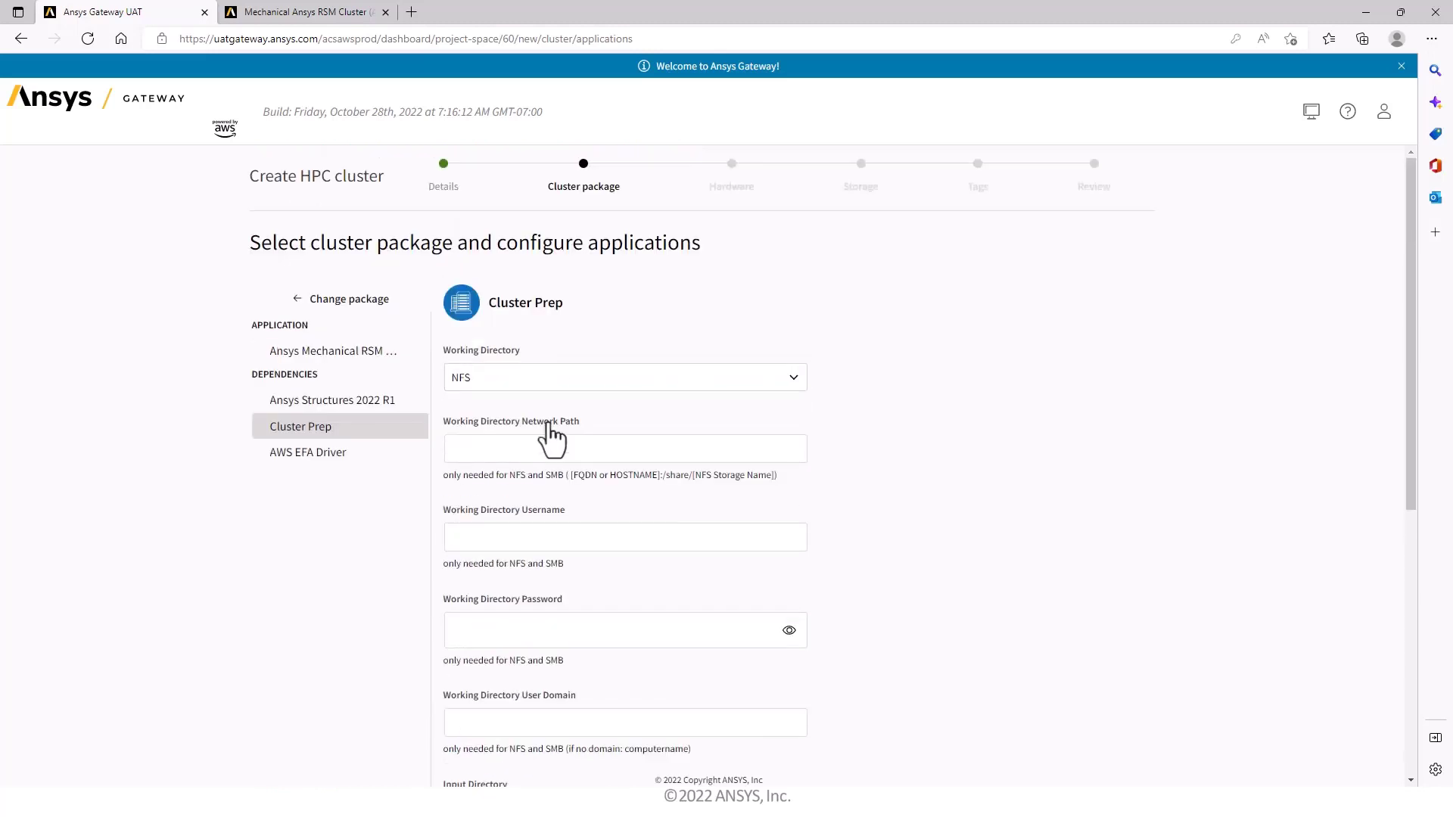
left_click(543, 384)
left_click(533, 403)
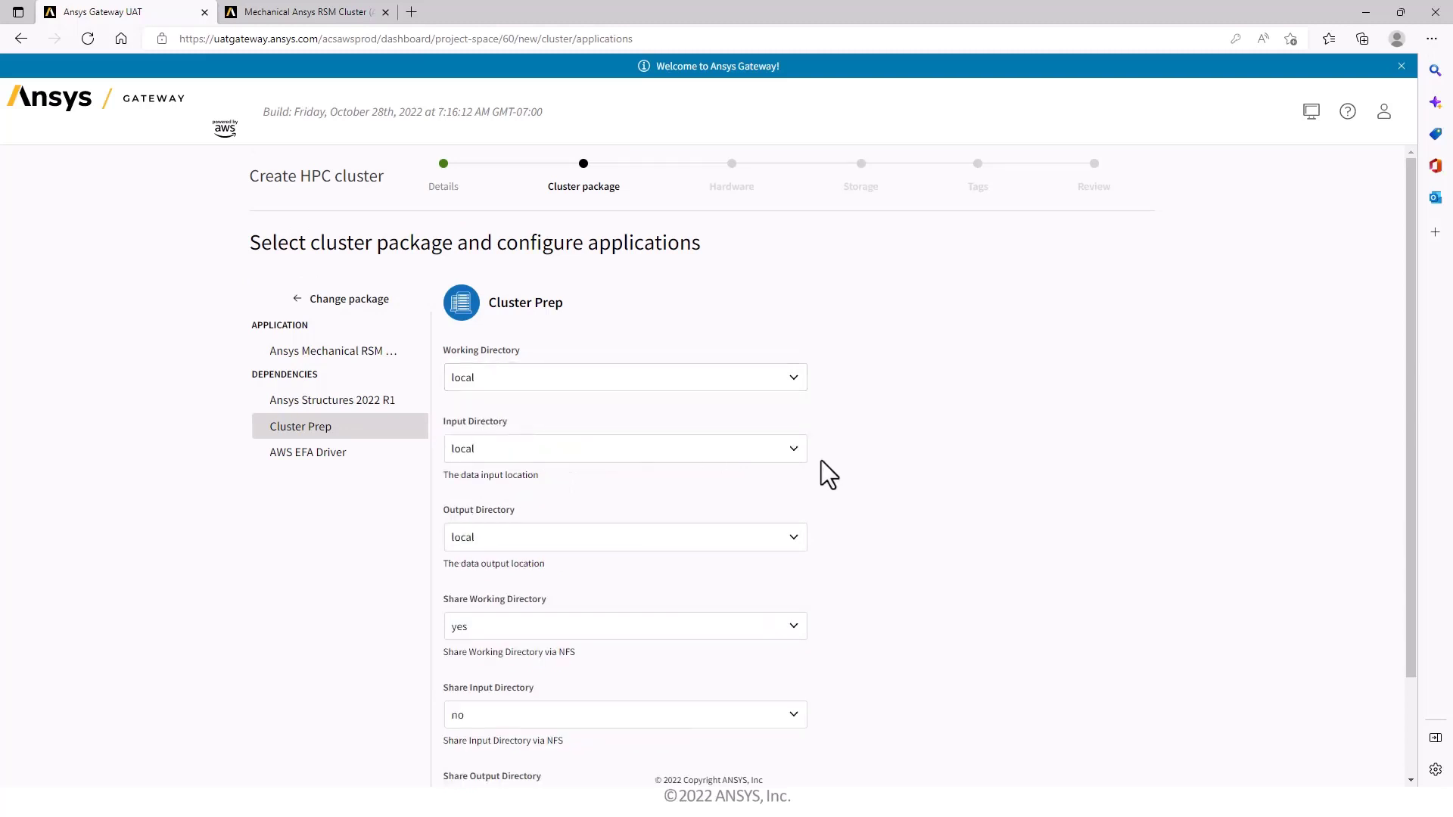
scroll(822, 470, "down", 1)
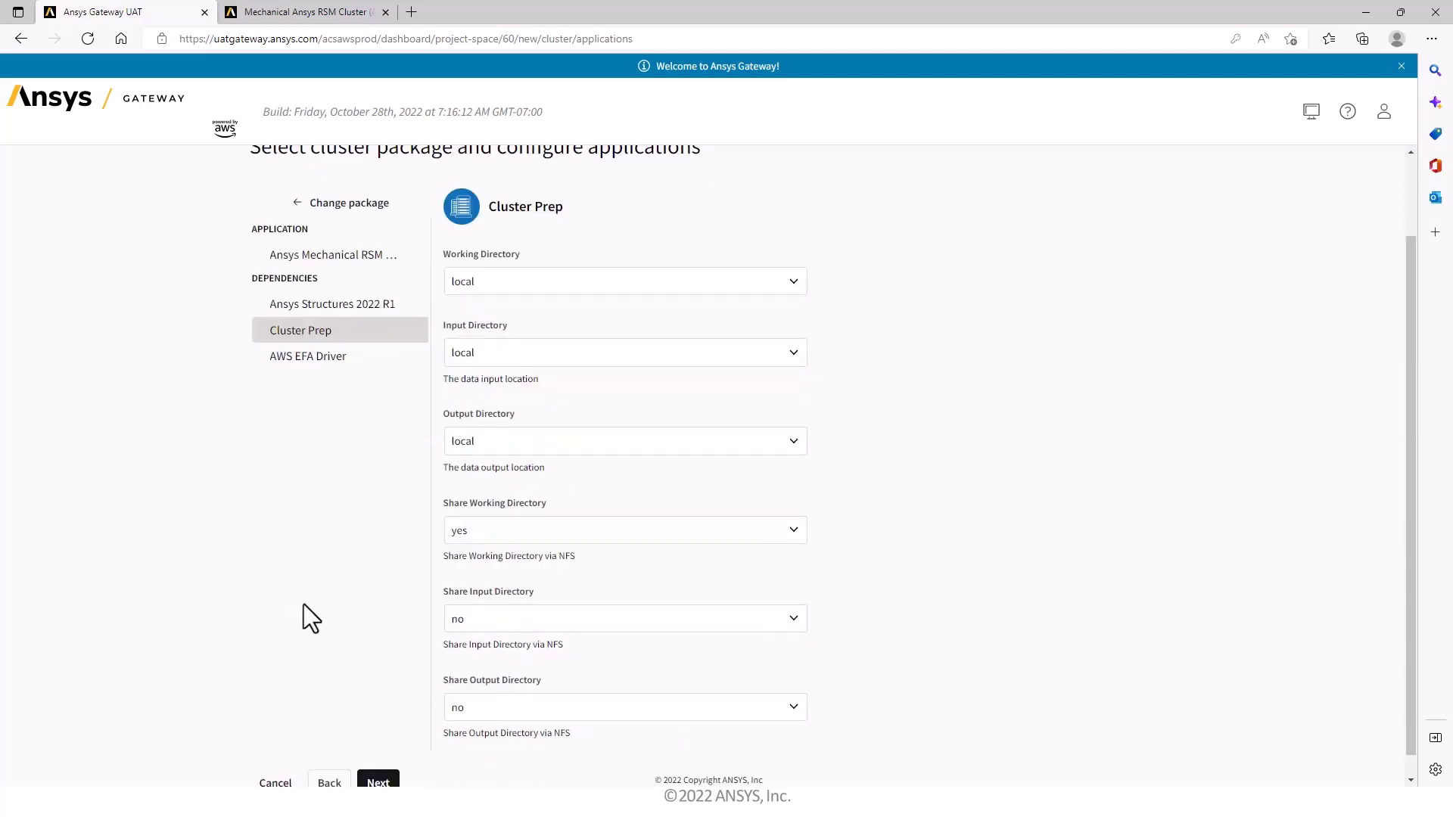
Filter the hardware instance types with 'm6i.' to list the ten m6i options
left_click(378, 784)
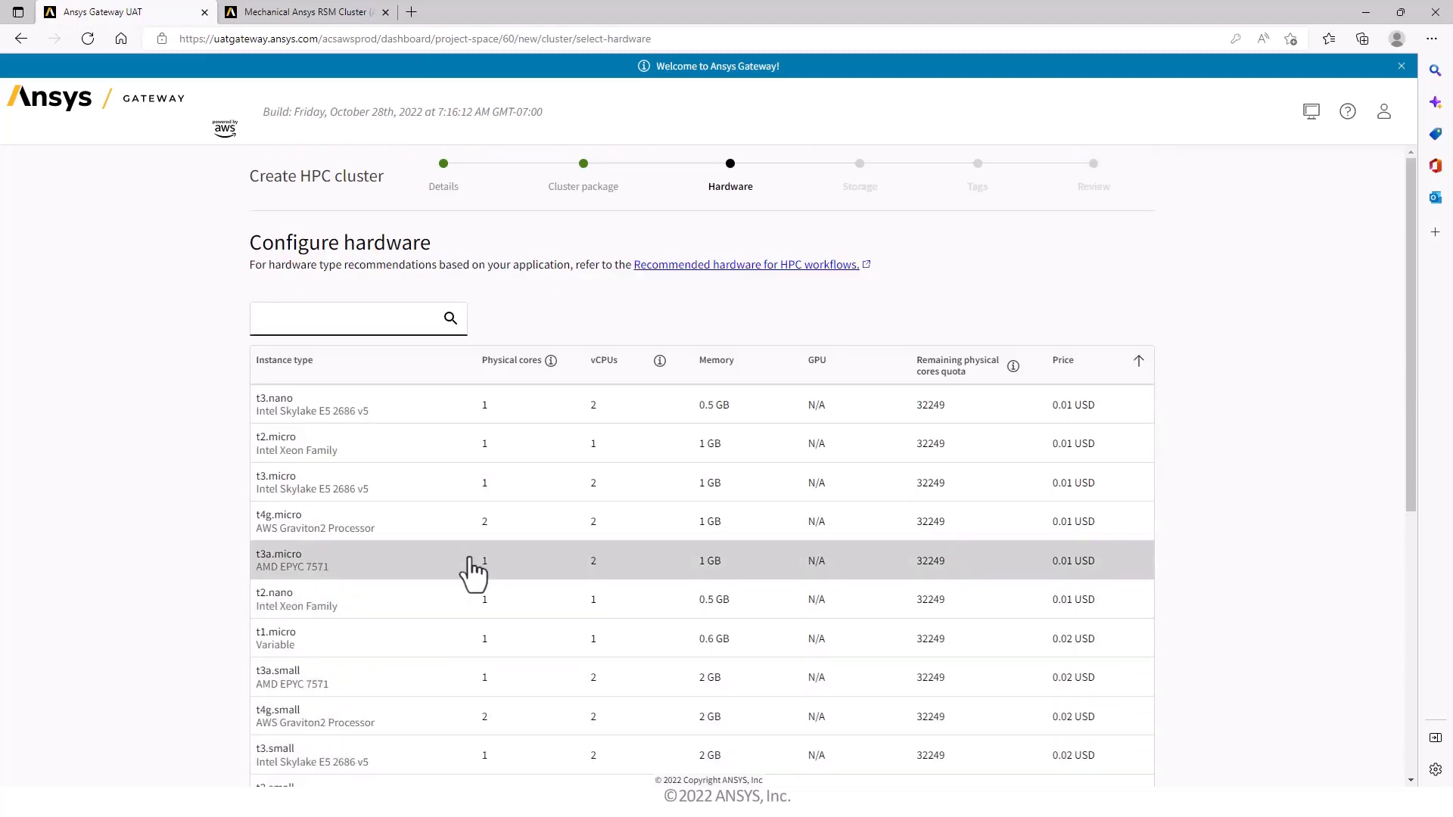
type("m6i.")
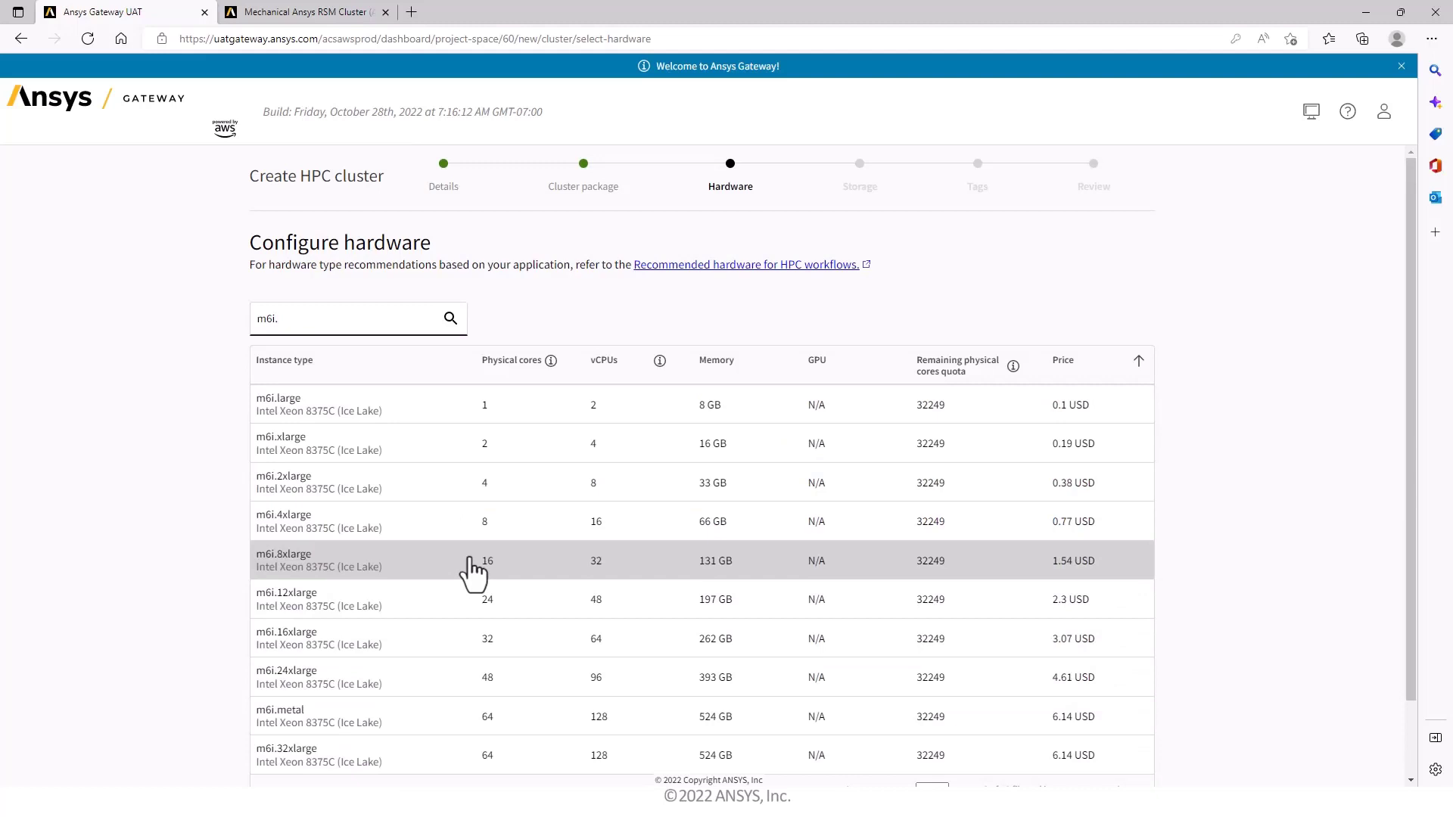
scroll(221, 582, "down", 1)
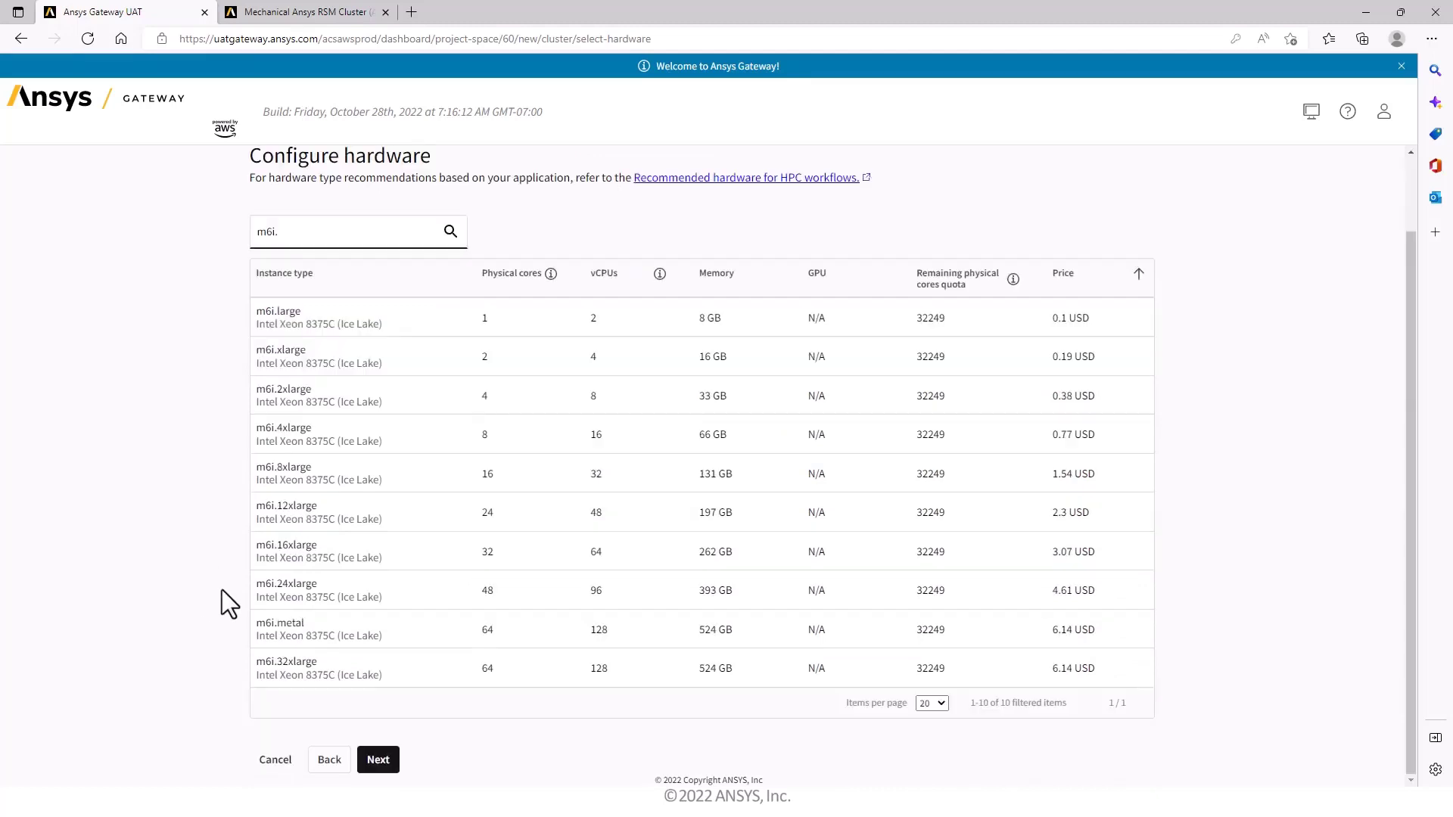
Use the m6i.32xlarge instance type with 2 nodes
left_click(391, 675)
left_click(380, 763)
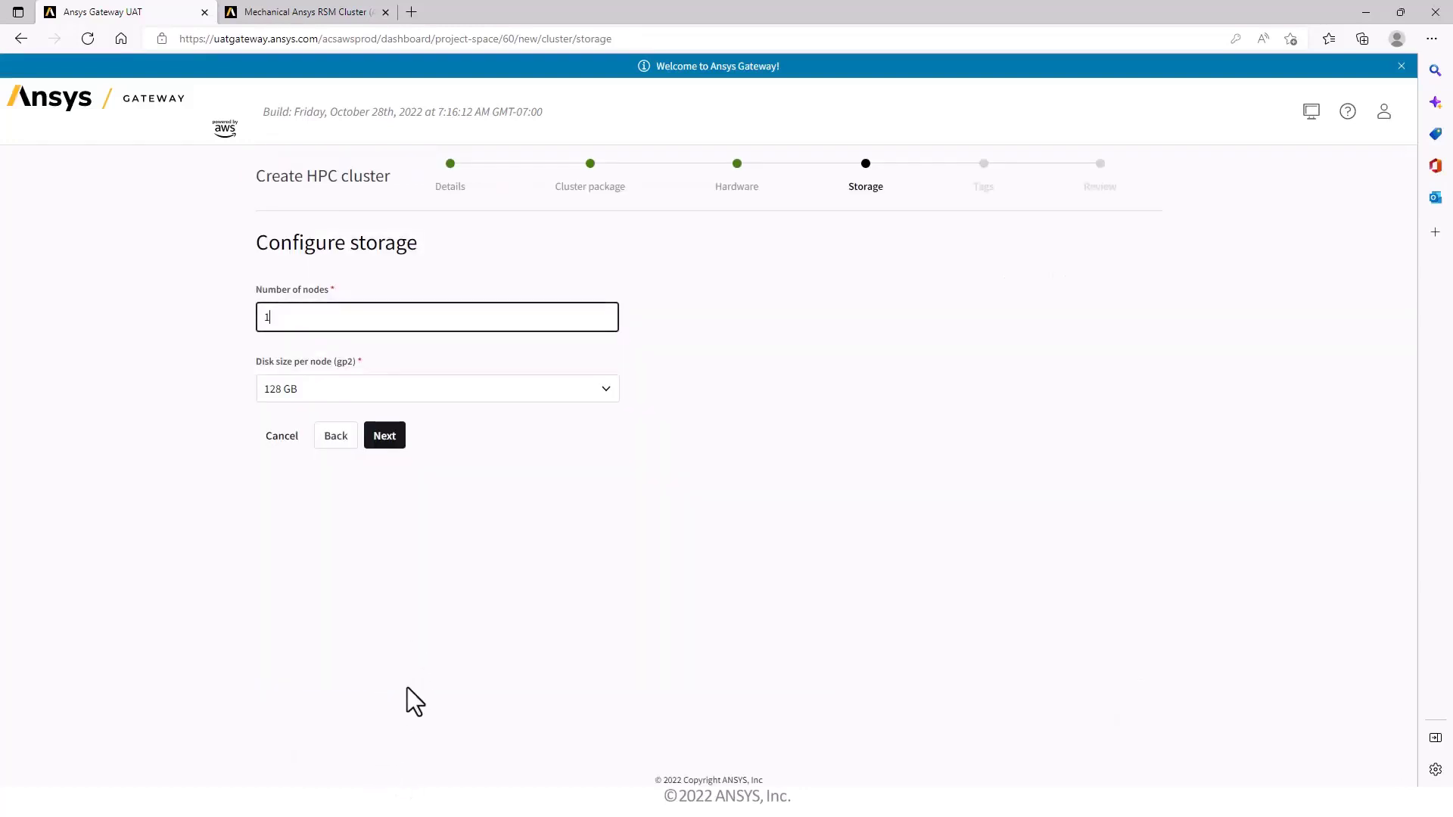
left_click(456, 460)
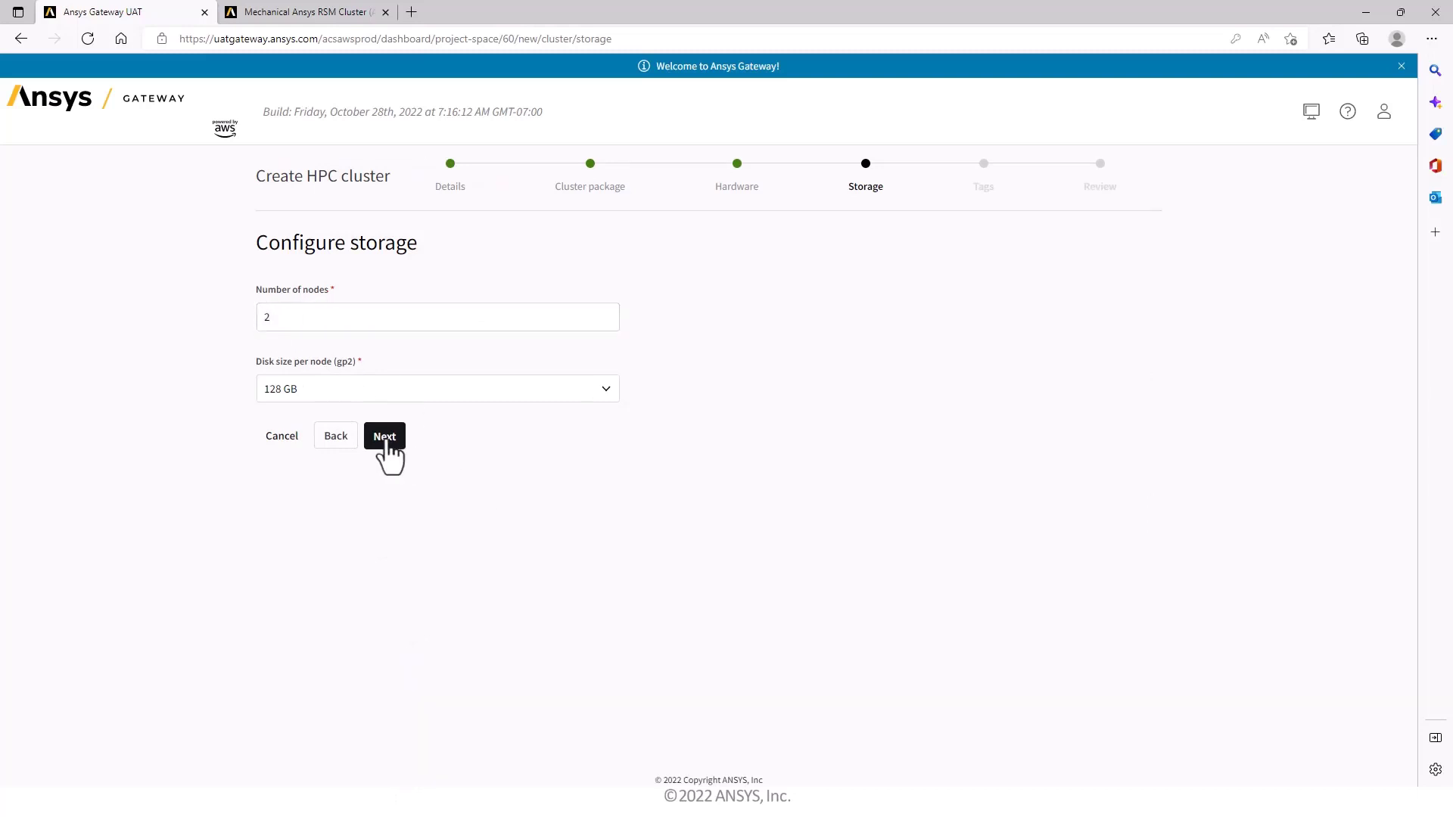
left_click(385, 438)
Fill the createdBy tag from a suggestion, set Purpose/Use_Case to 'demo', and reach the review
left_click(435, 447)
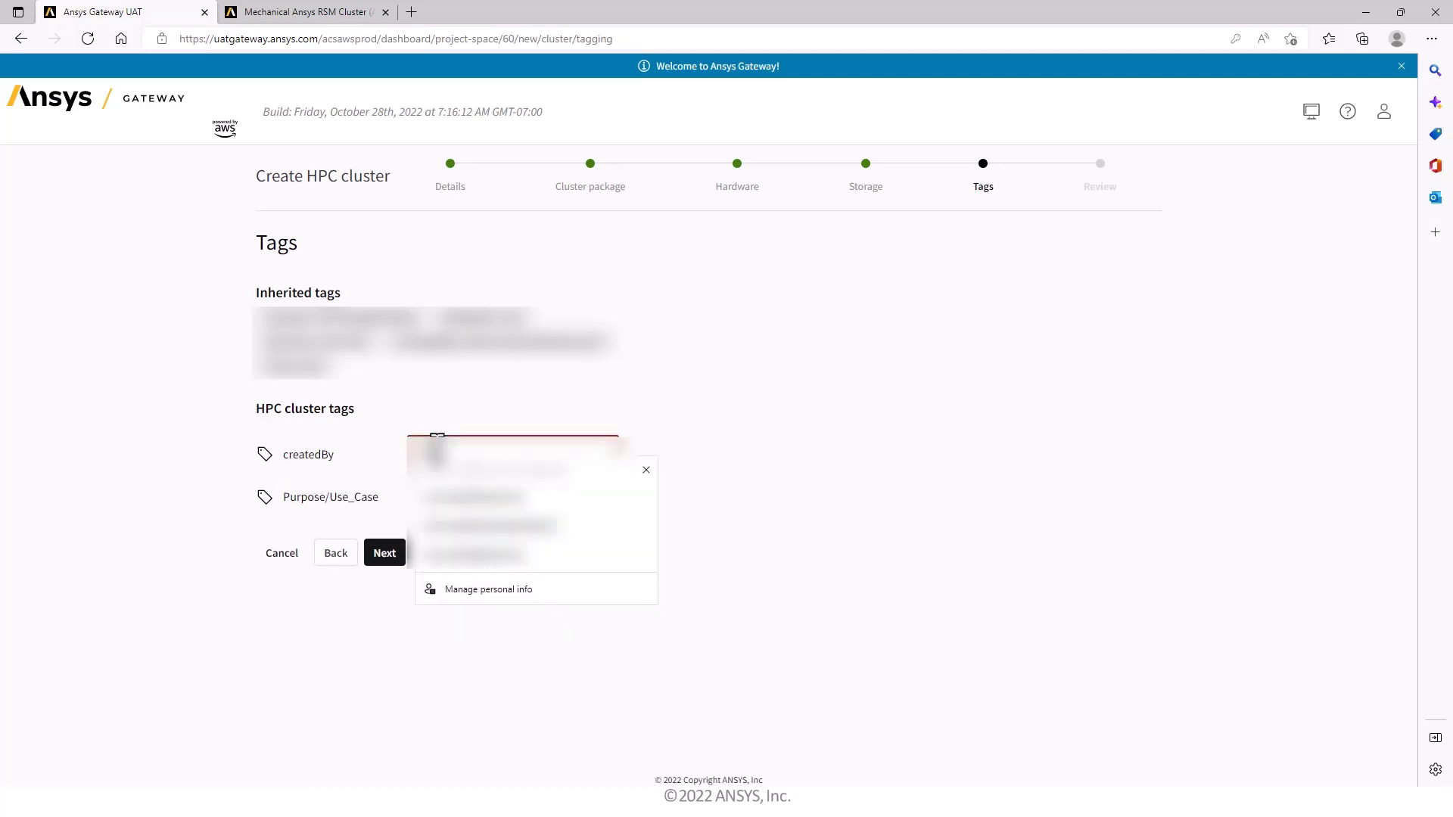
left_click(464, 499)
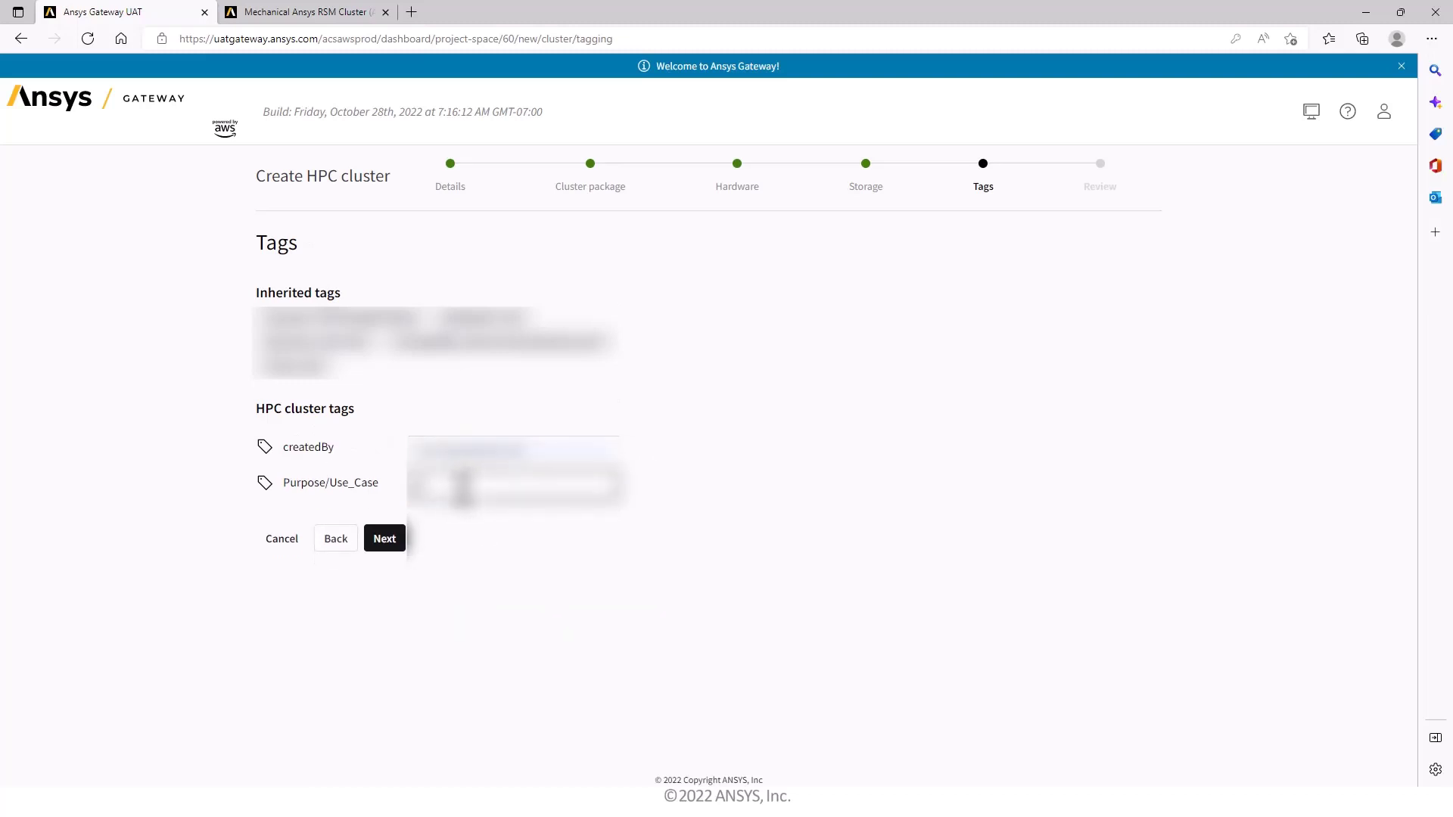
left_click(464, 485)
type("demo")
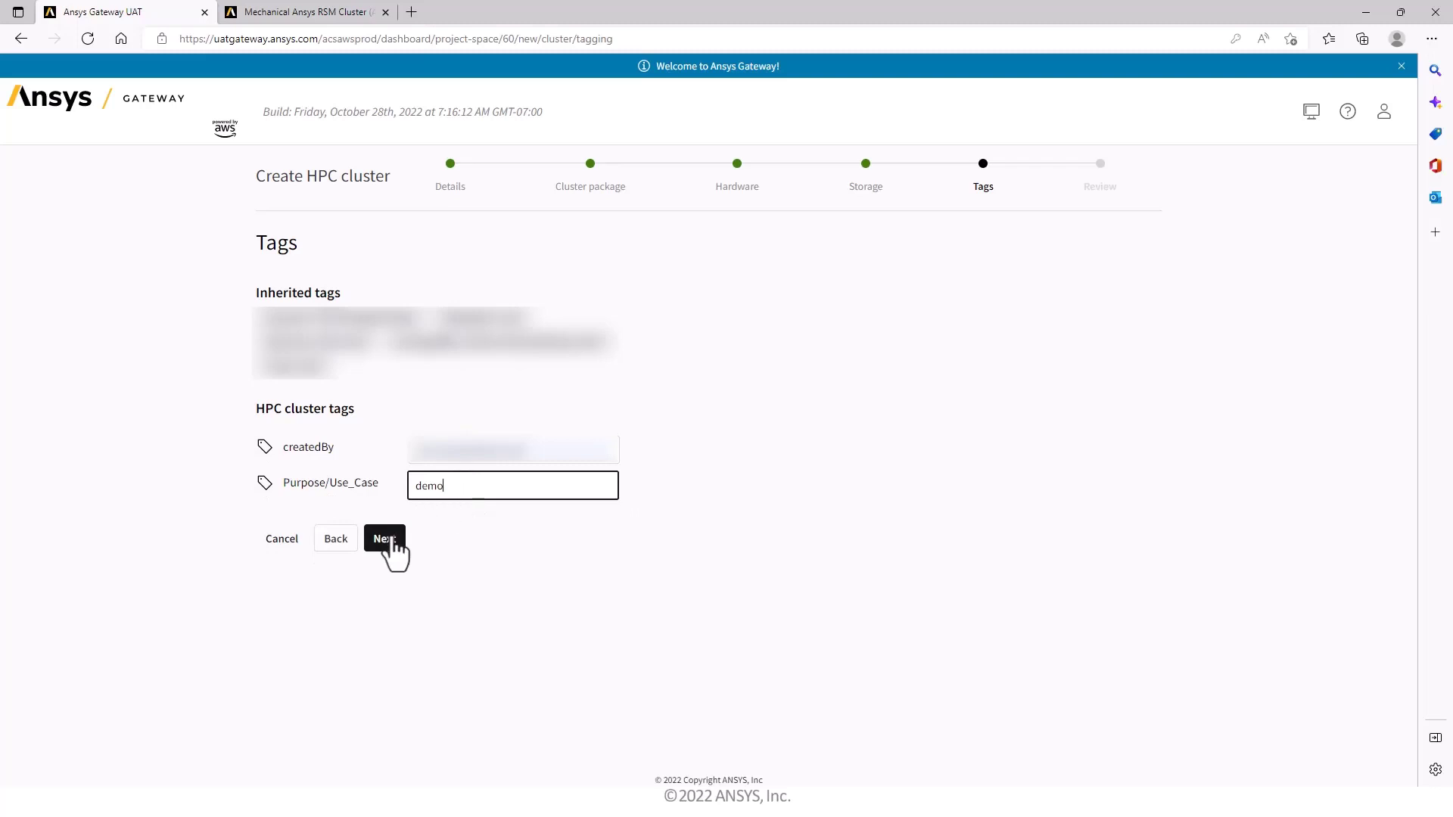
left_click(390, 538)
Create the Sample RSM HPC cluster from the review page
scroll(502, 399, "down", 3)
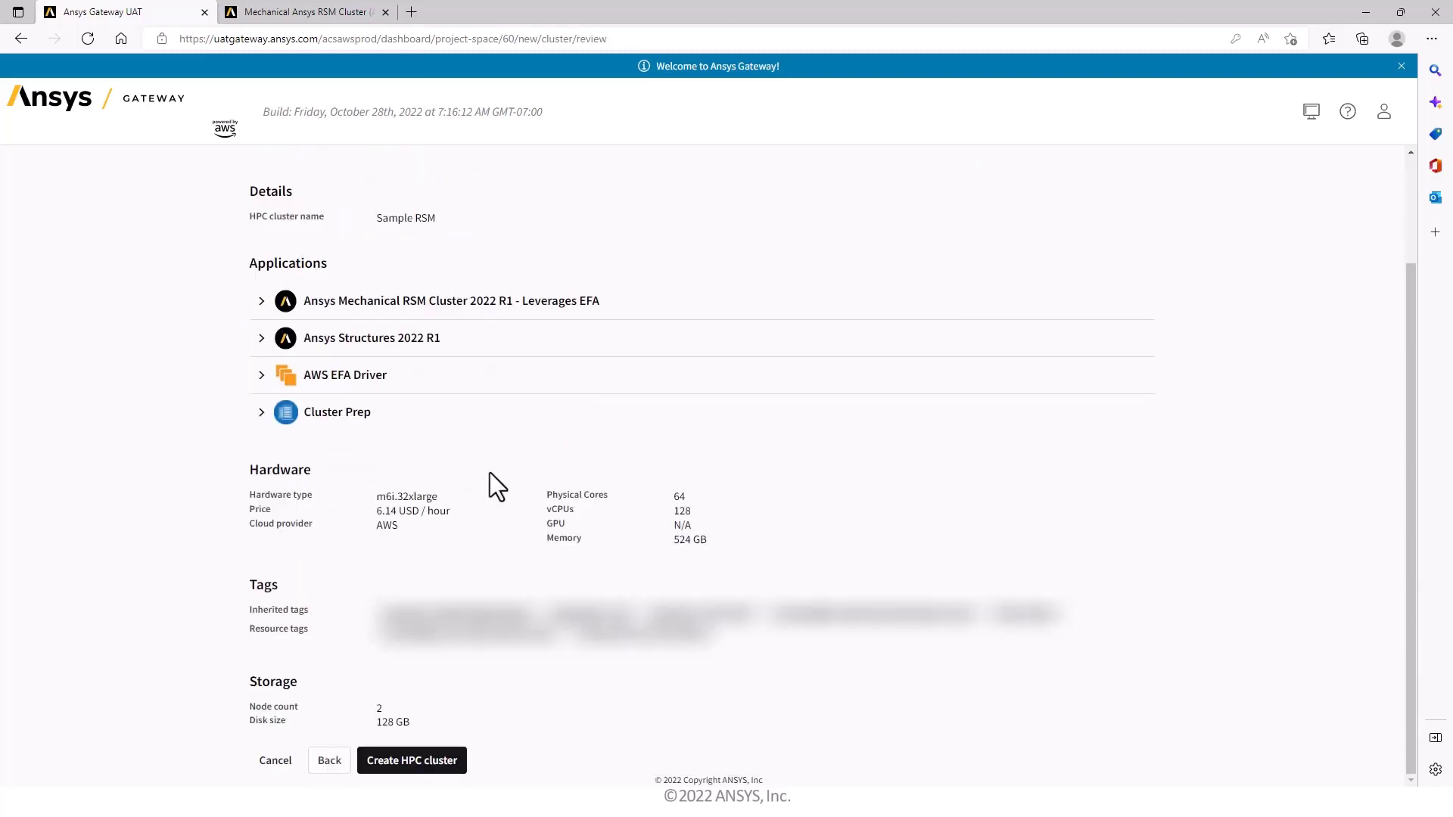
left_click(441, 761)
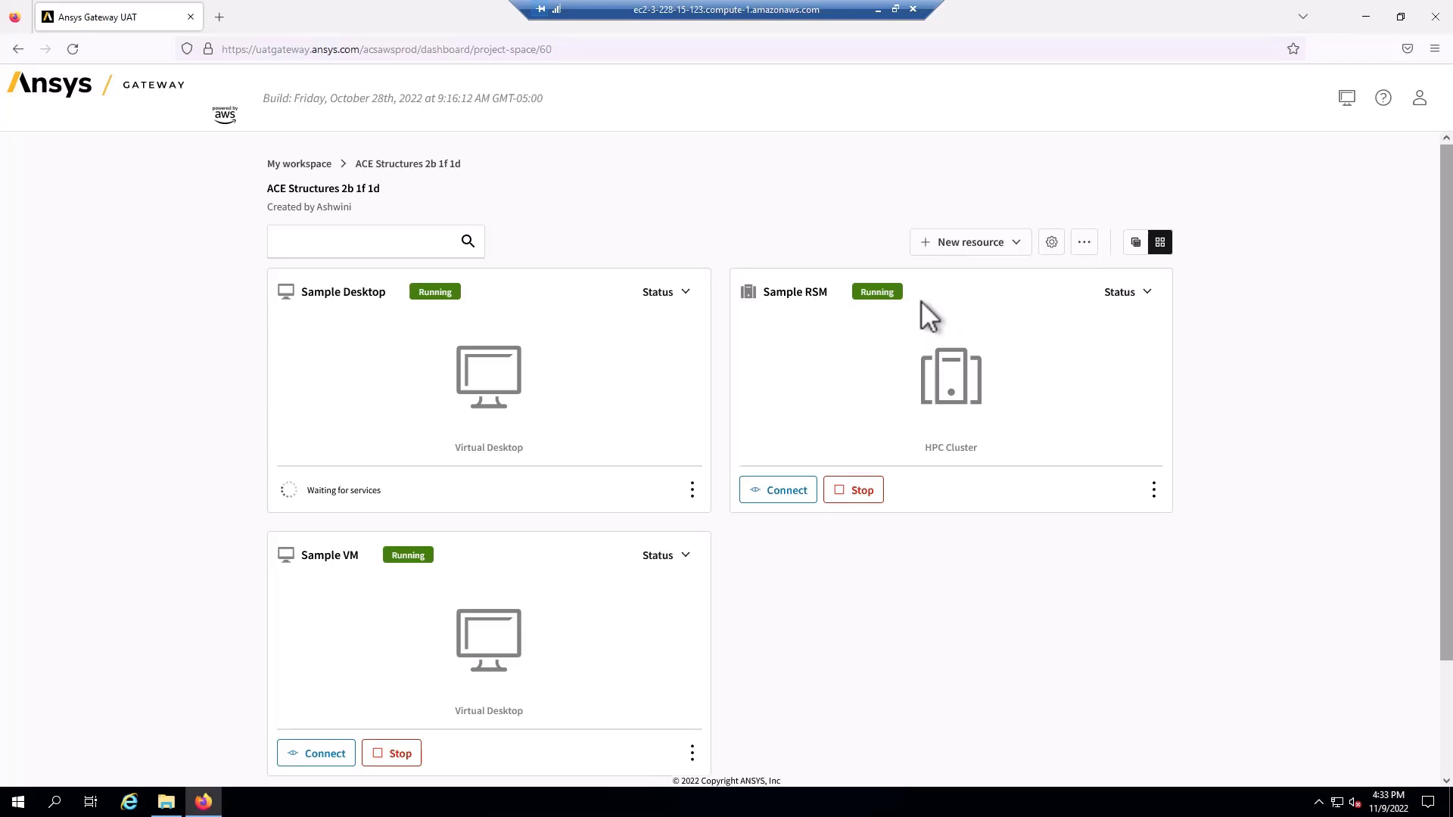
left_click(1143, 293)
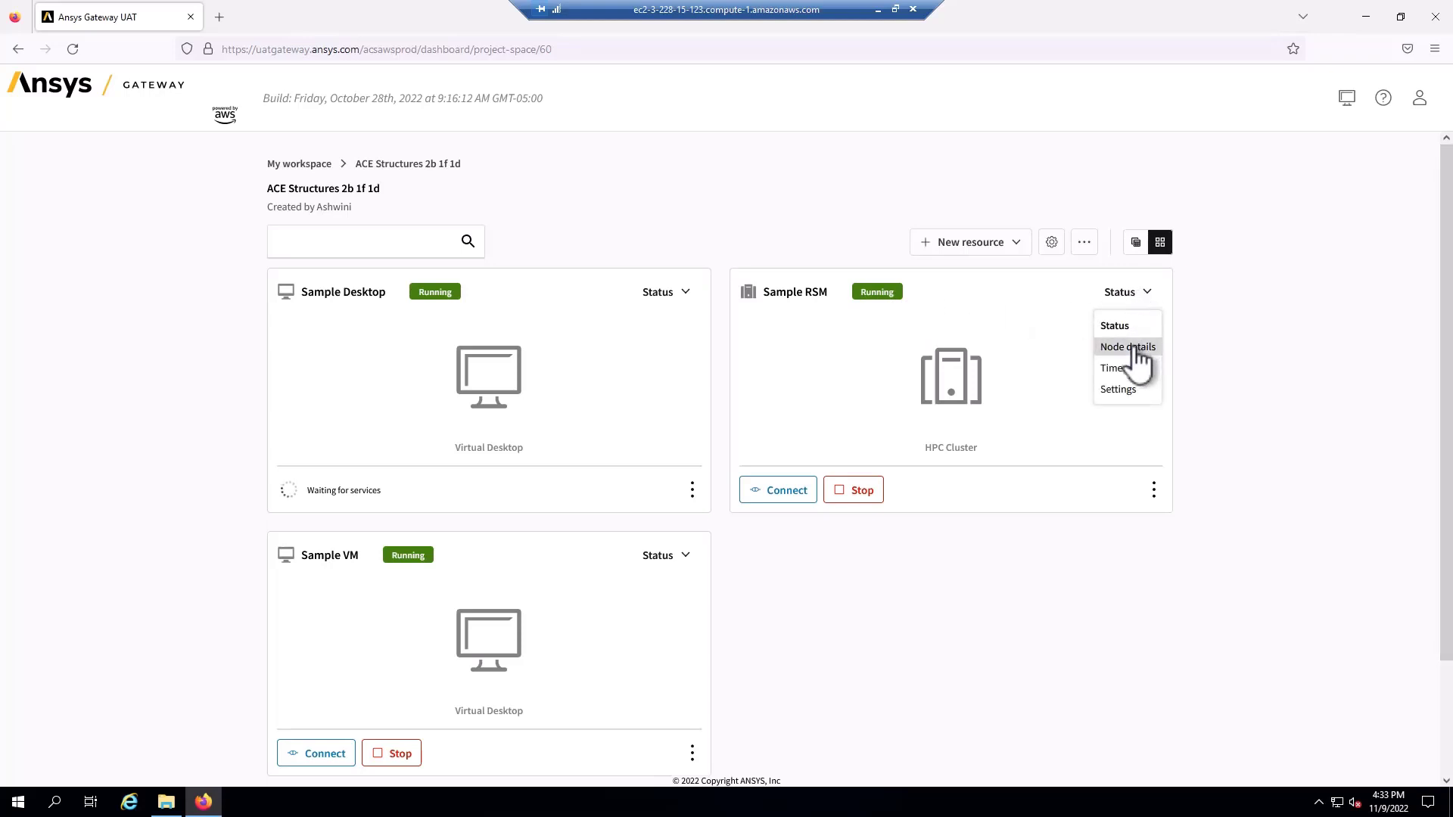
left_click(1136, 348)
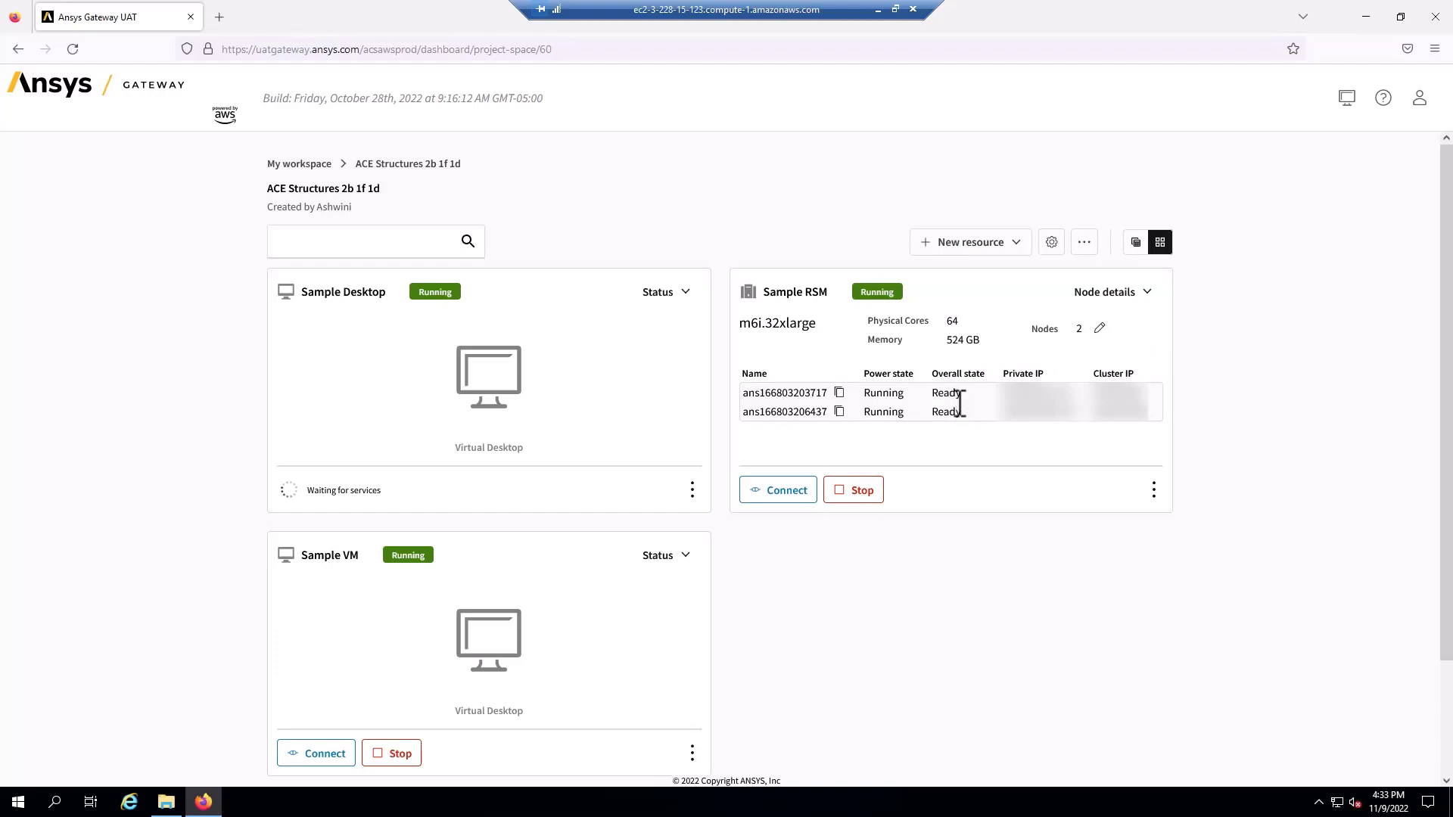
left_click(1131, 295)
left_click(1114, 326)
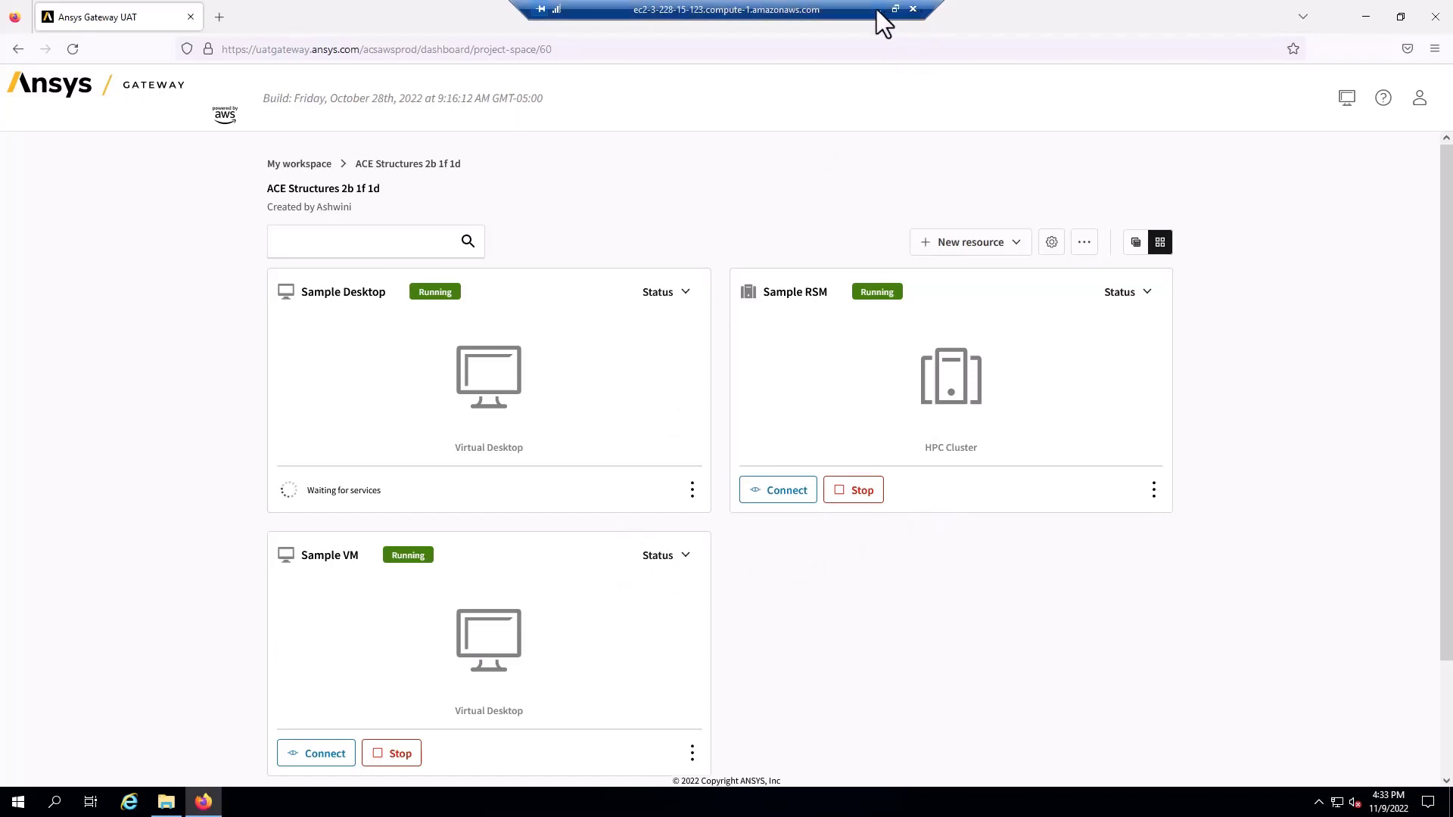
Connect to the Sample RSM cluster and run the downloaded Cluster Connector file
left_click(1366, 17)
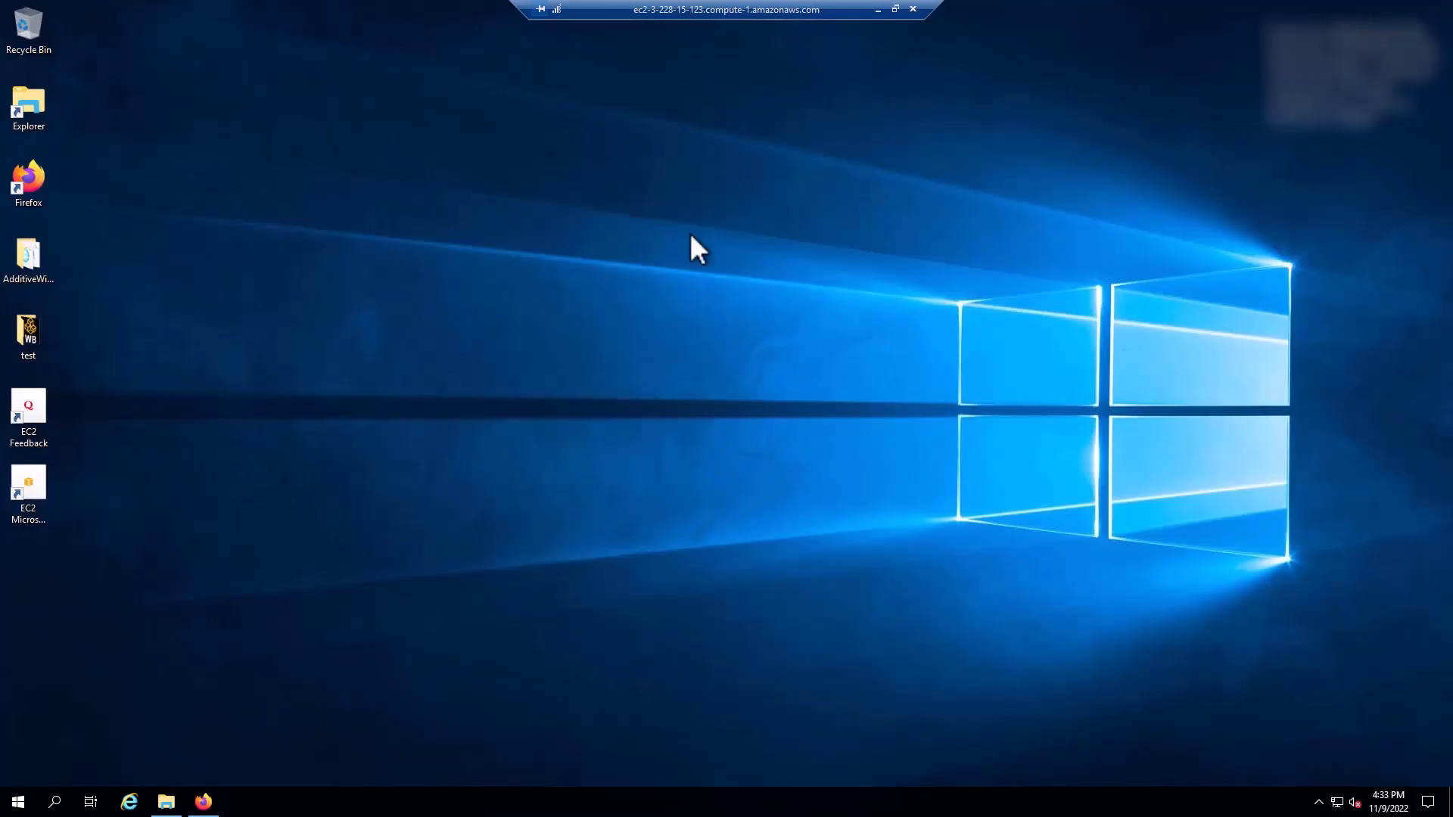
left_click(203, 801)
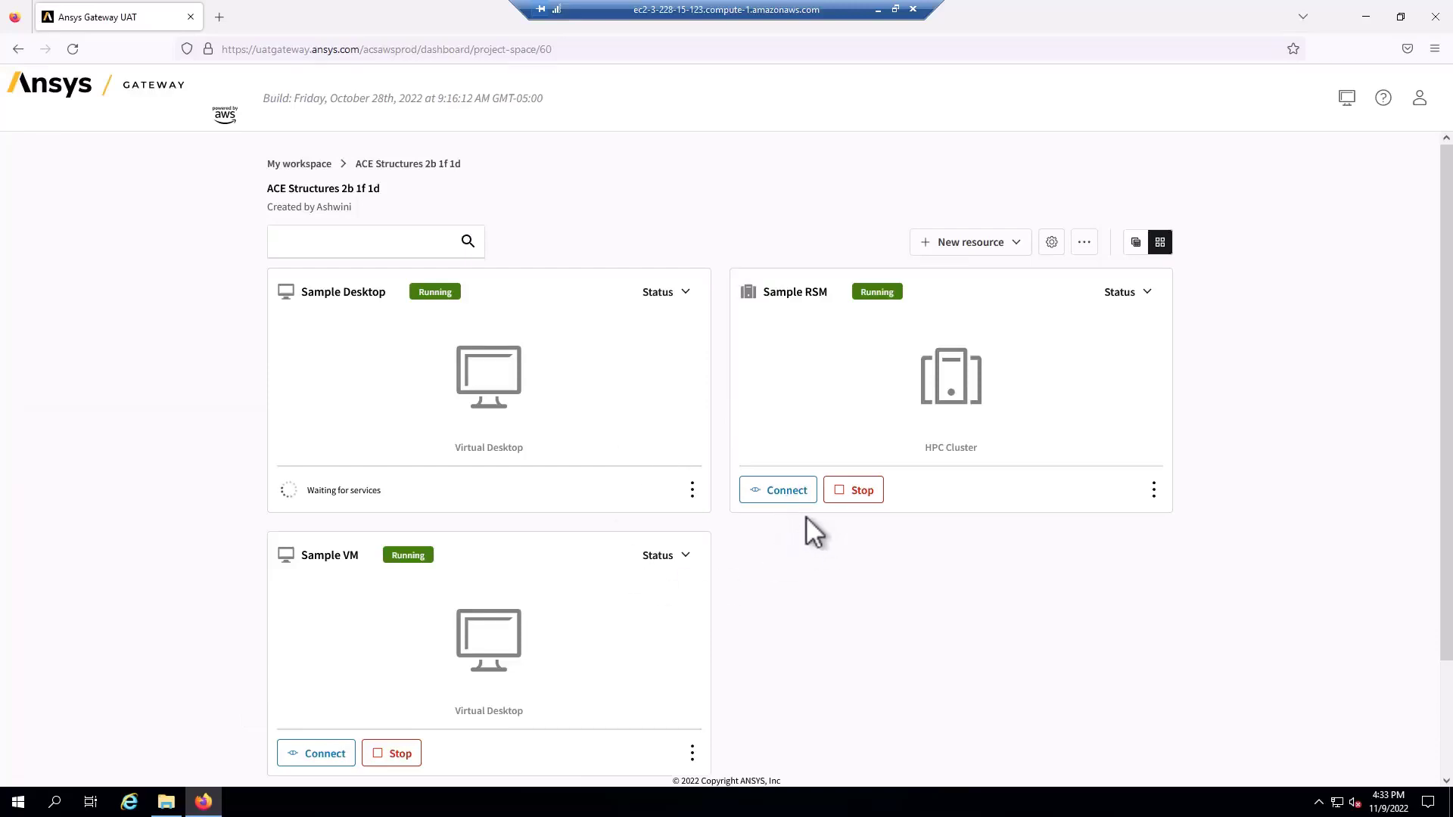
left_click(797, 492)
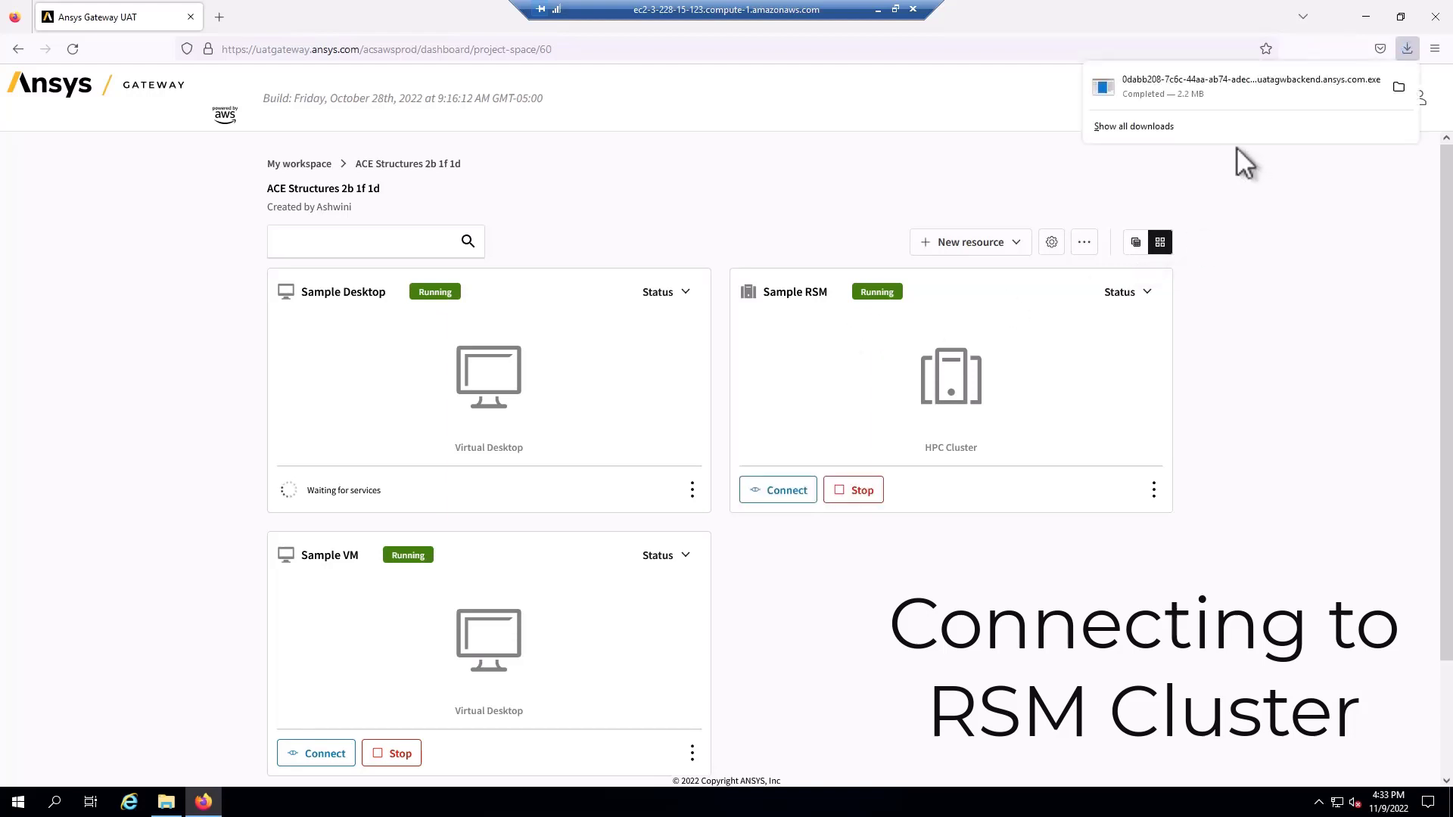
left_click(1204, 85)
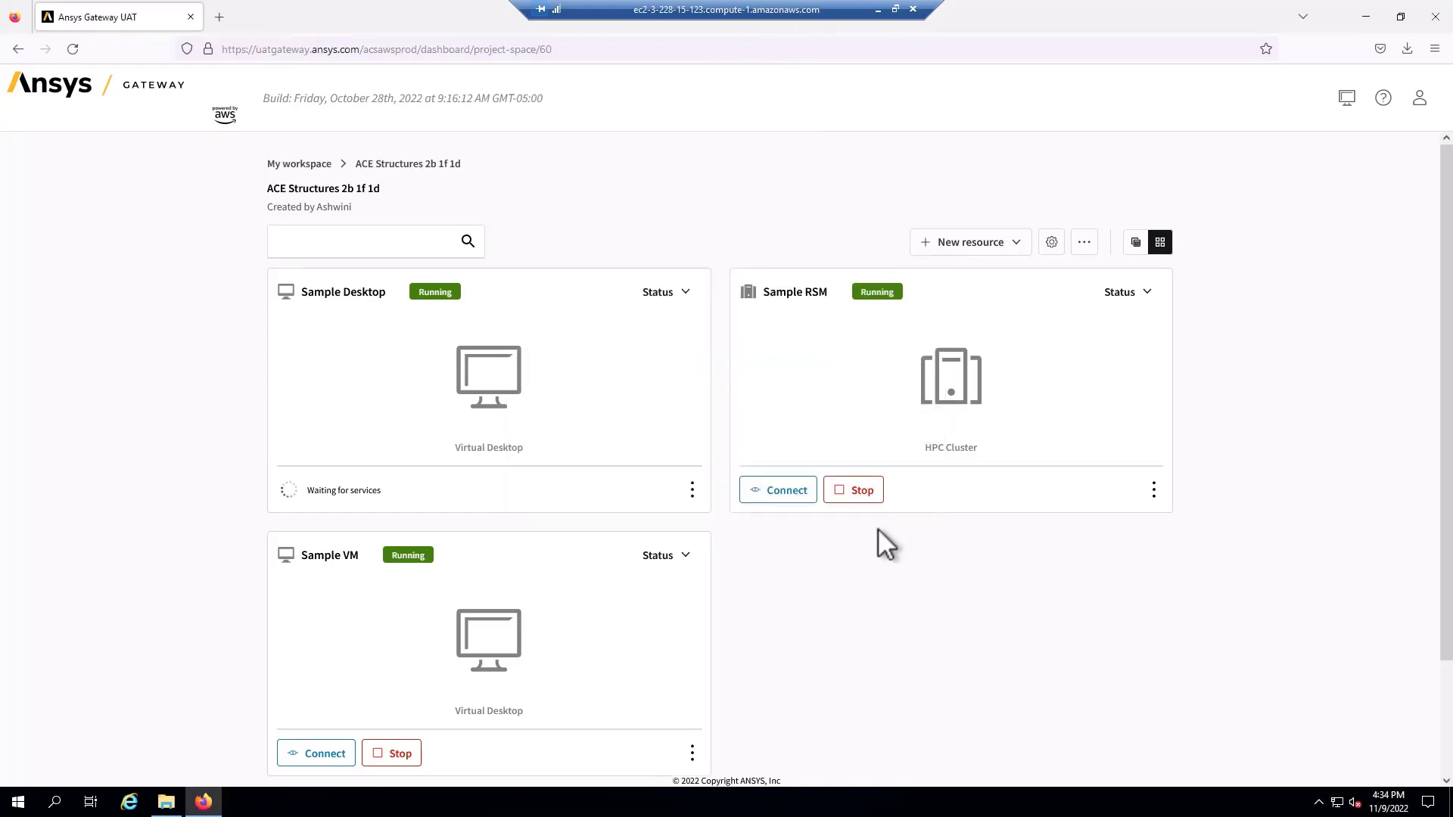
Launch RSM Configuration 2022 R1 and select the Sample RSM HPC resource
left_click(17, 802)
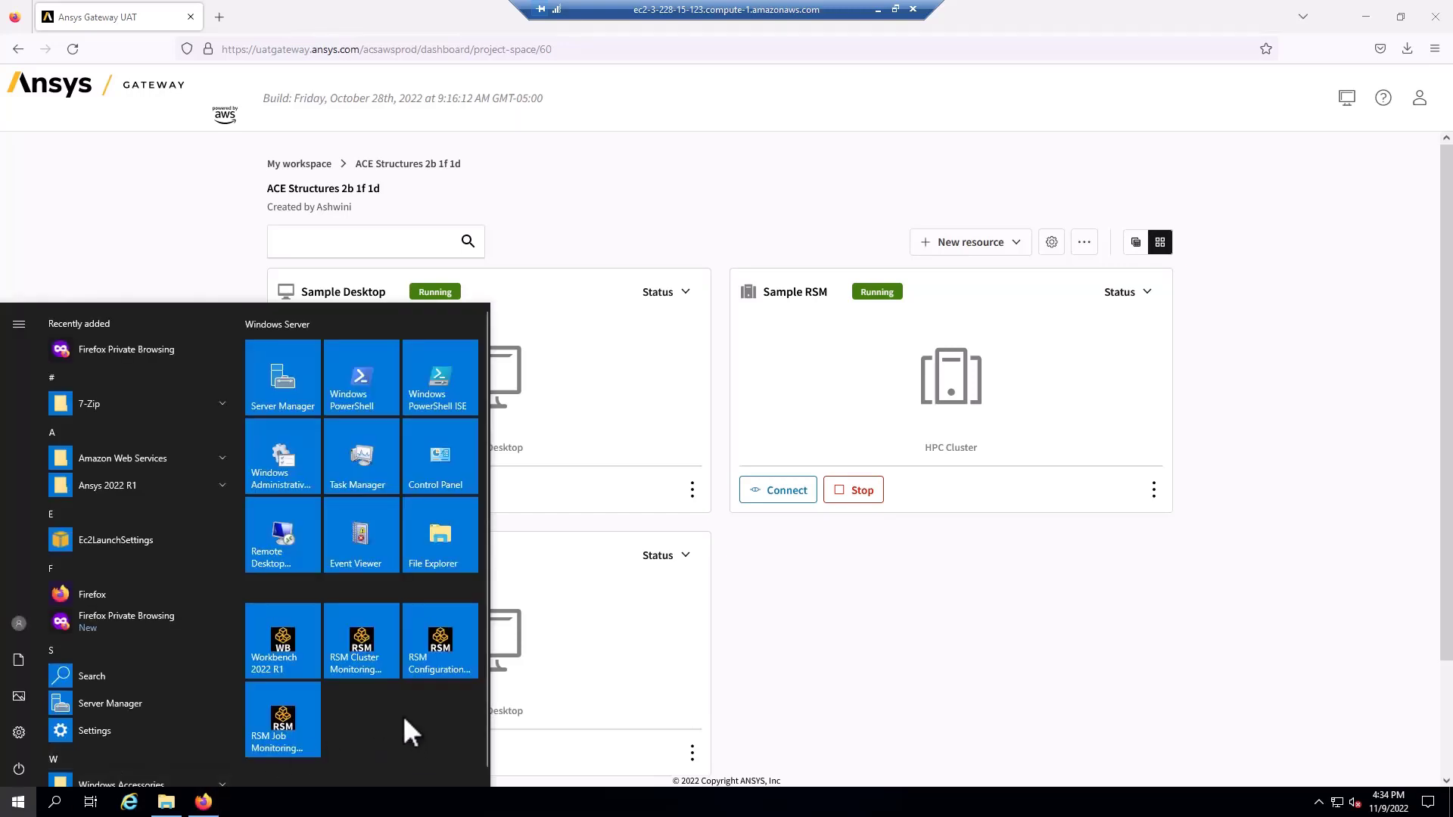
left_click(126, 485)
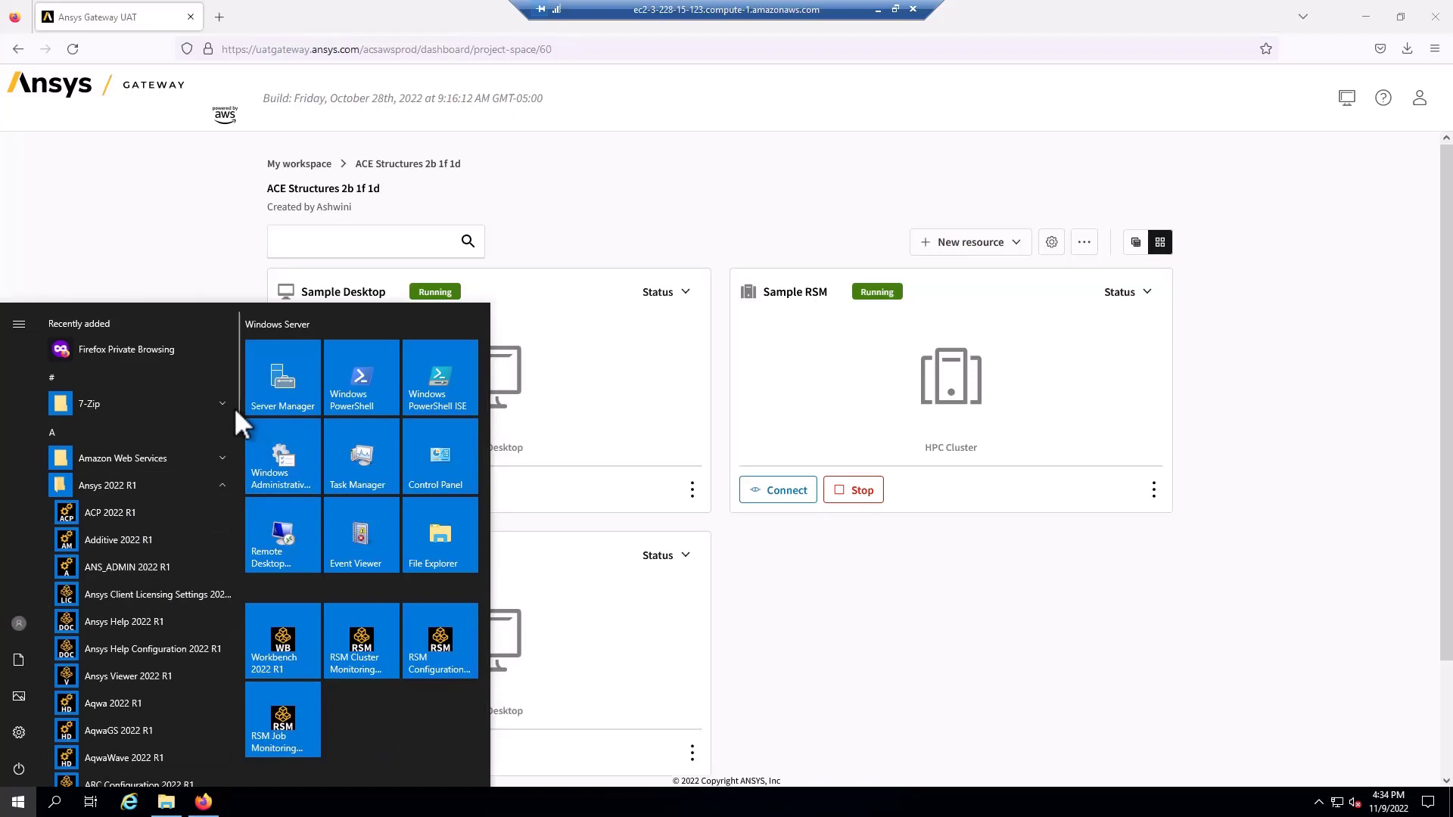
left_click_drag(239, 424, 239, 593)
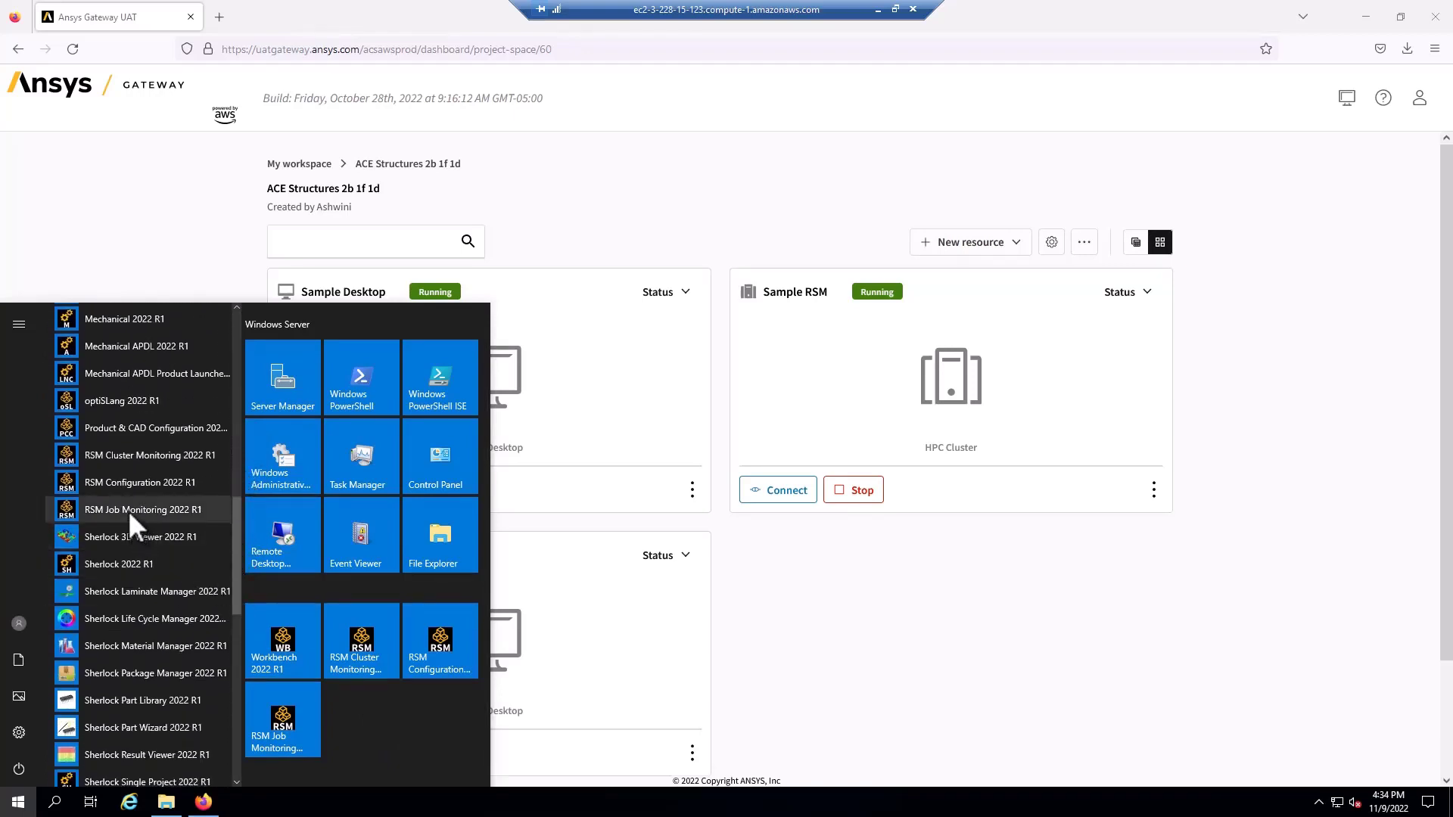
left_click(125, 483)
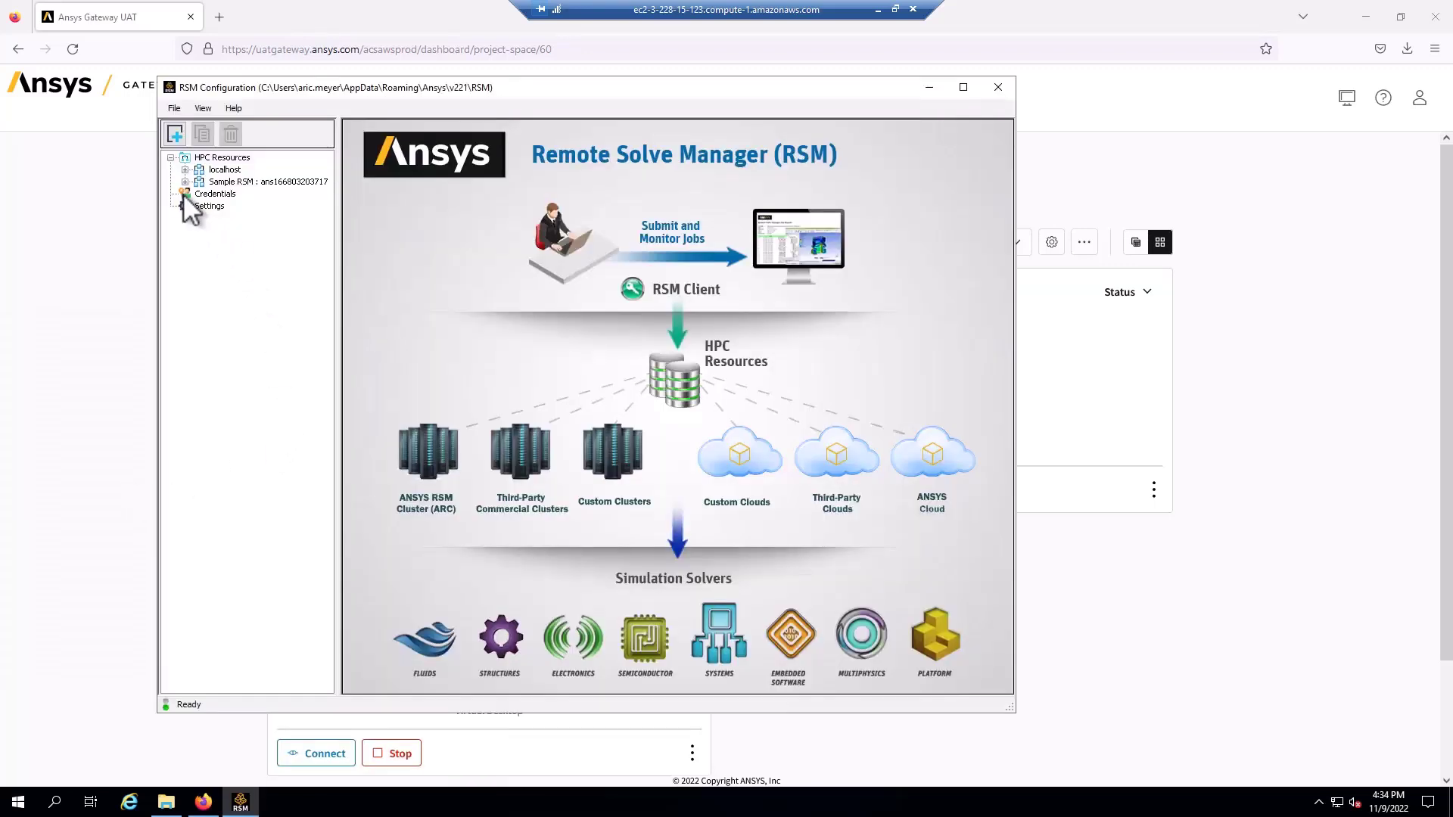
left_click(184, 182)
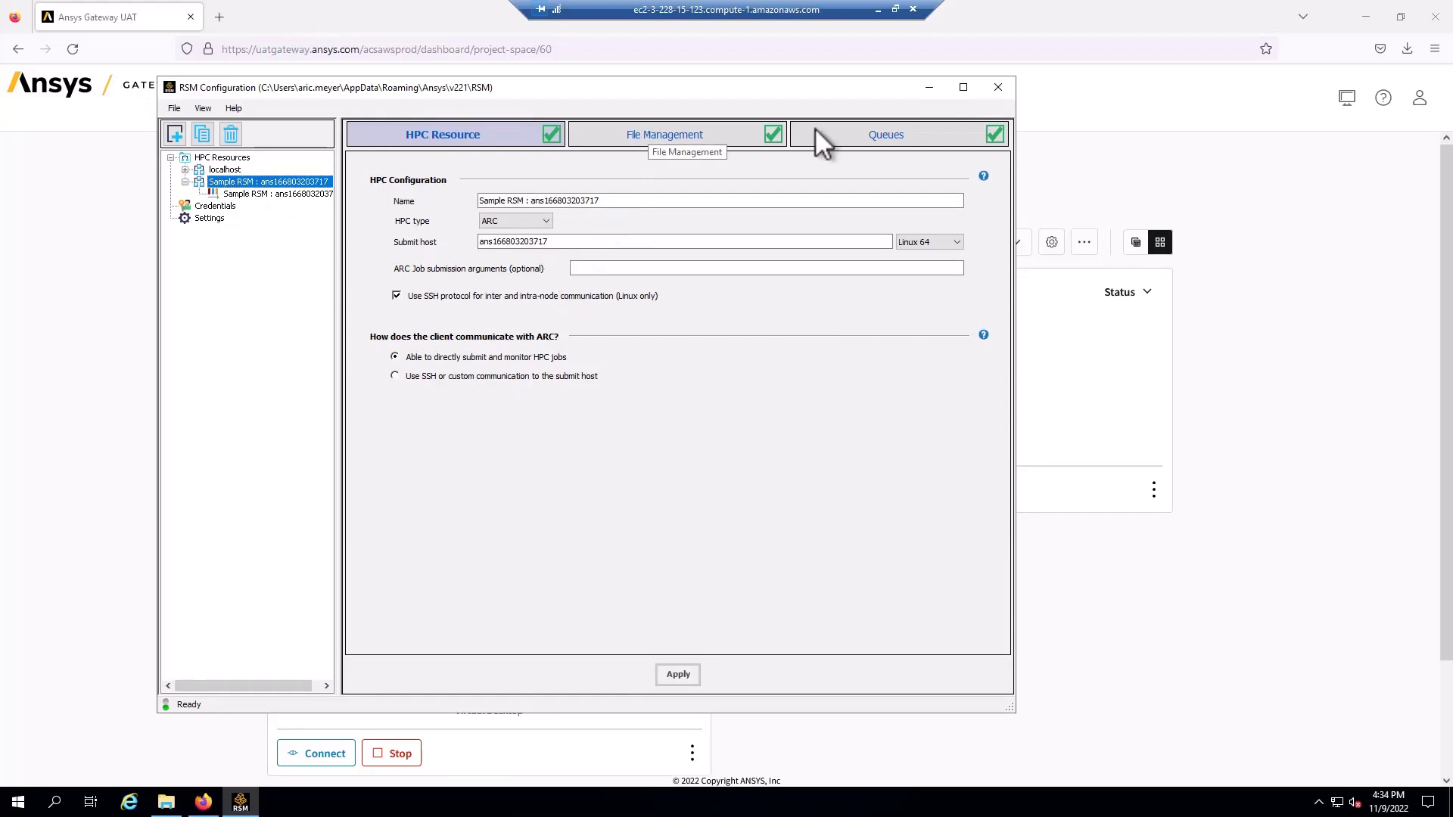
Submit a test job to the Sample RSM queue, check its log, then close RSM Configuration
left_click(851, 128)
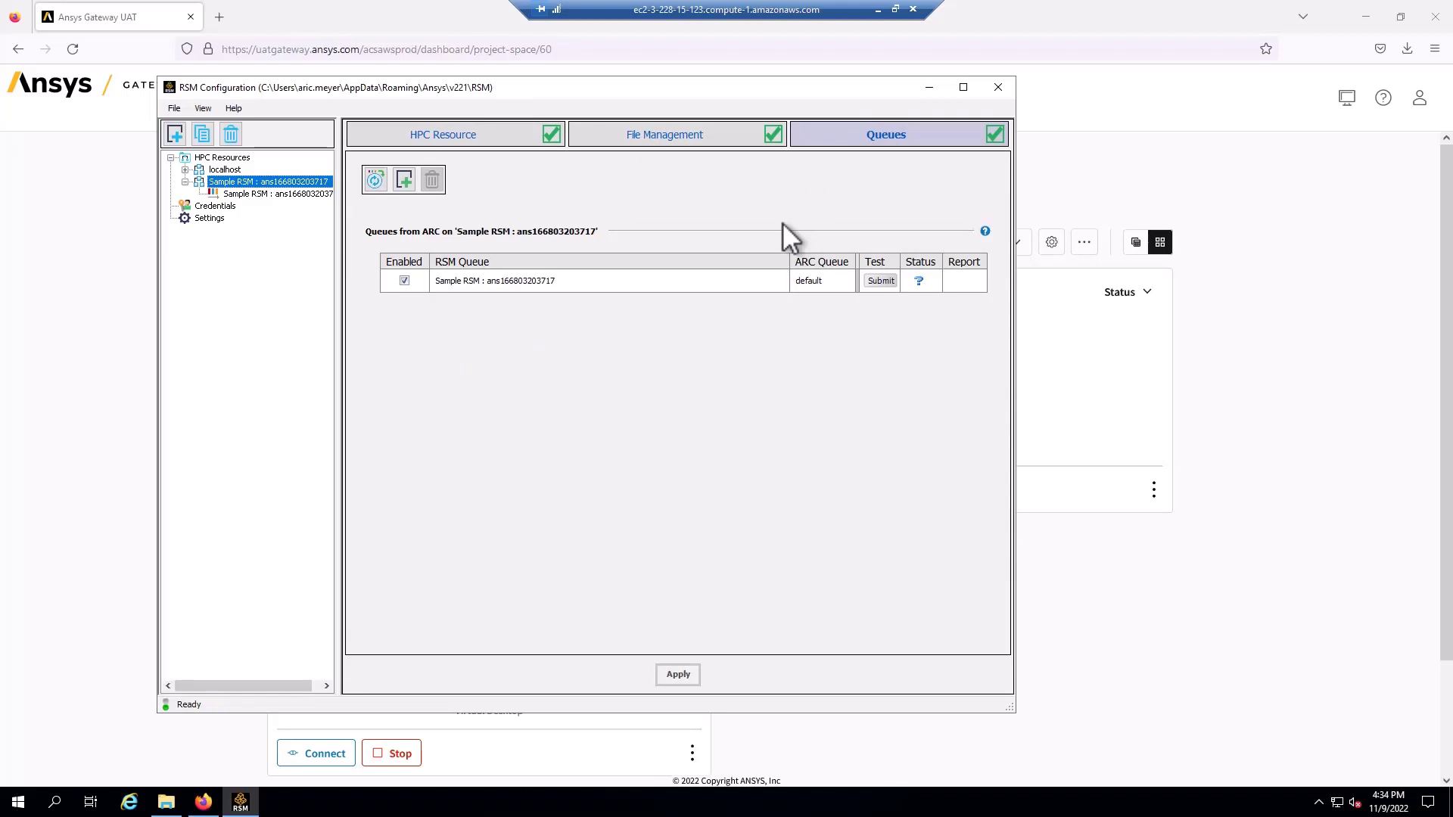
left_click(881, 281)
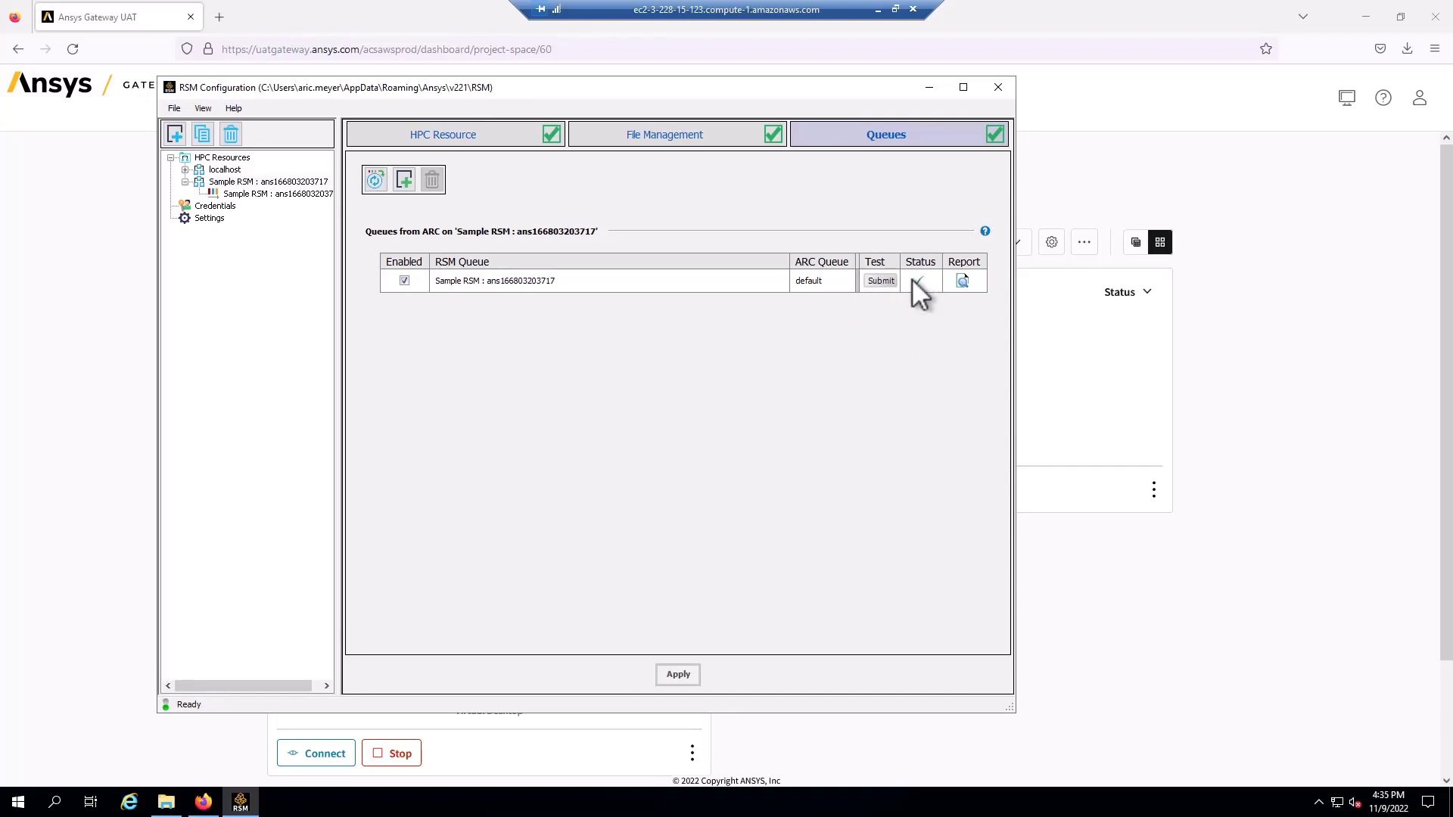
left_click(963, 280)
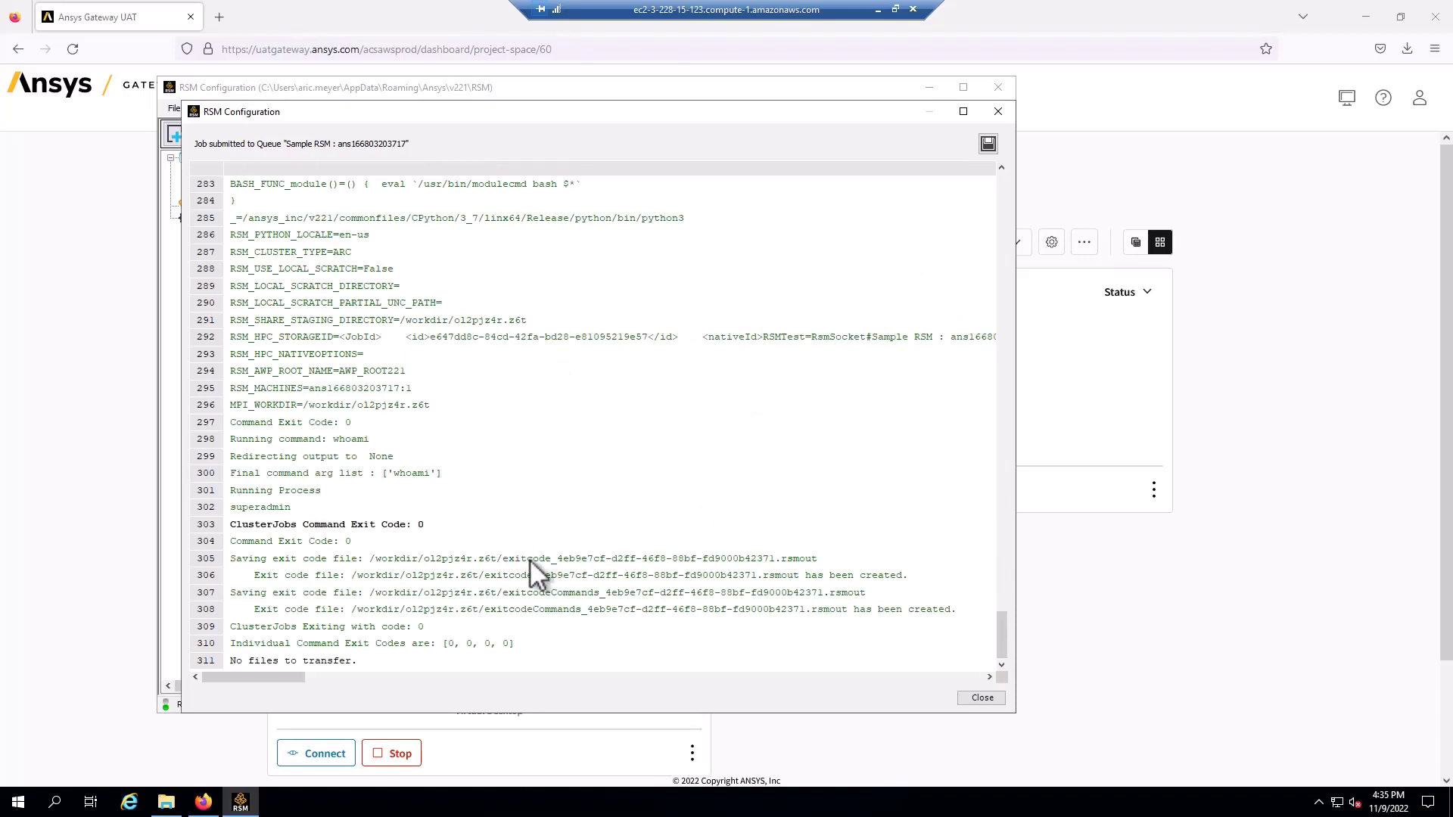
left_click(982, 697)
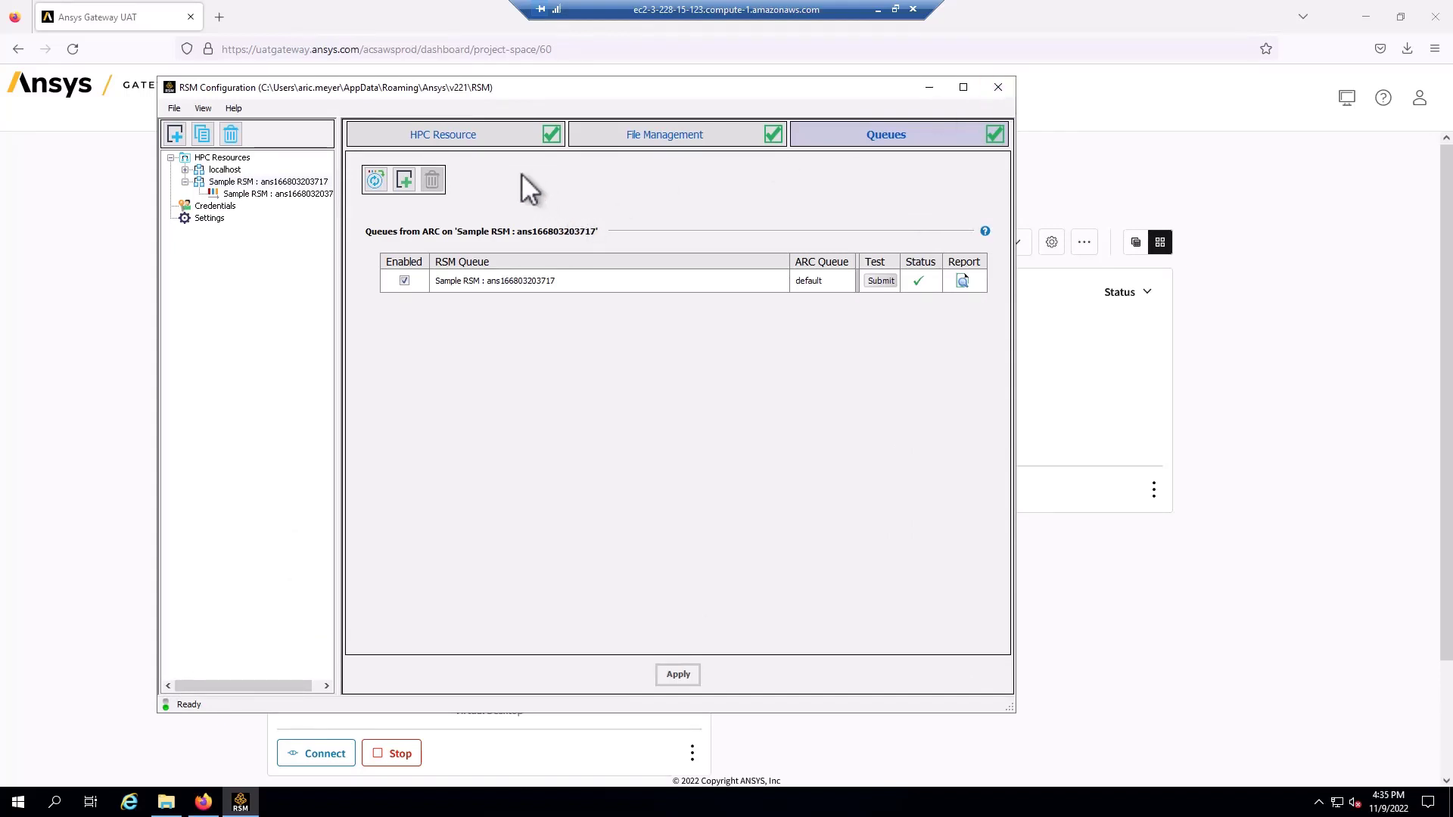
left_click(997, 87)
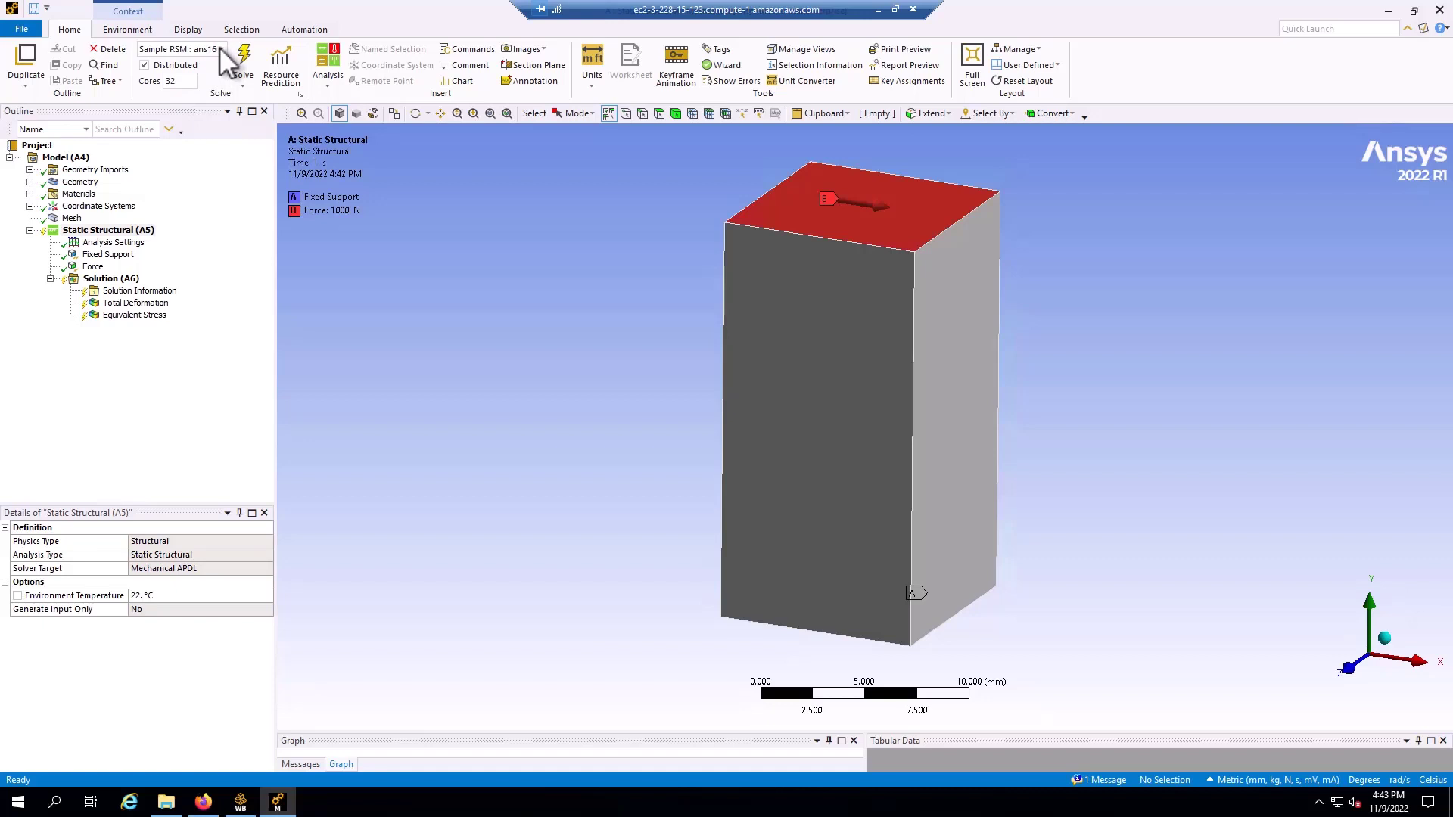
Set the solve handler to Sample RSM and review the 32-core distributed solve settings
left_click(220, 48)
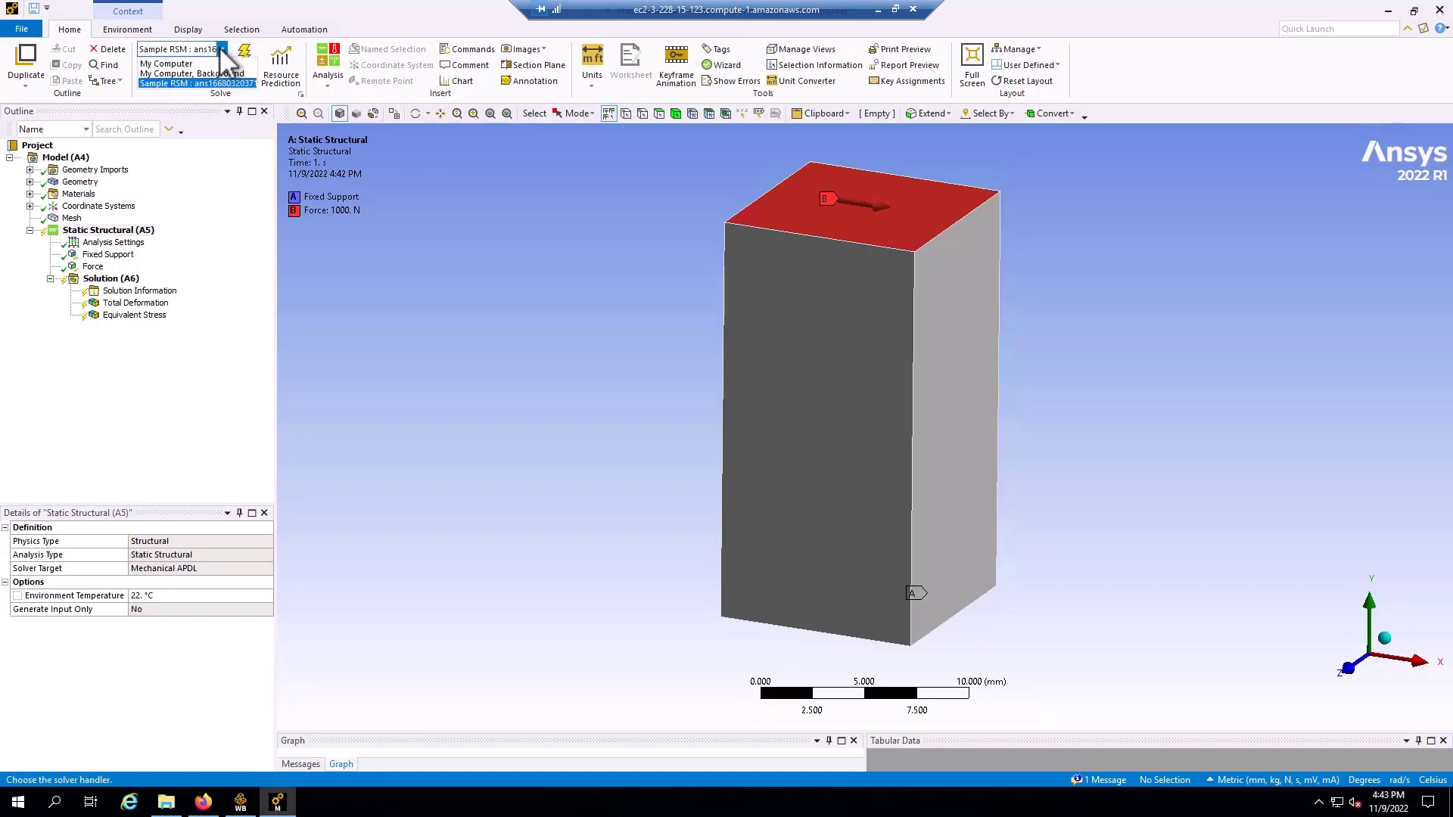
left_click(198, 81)
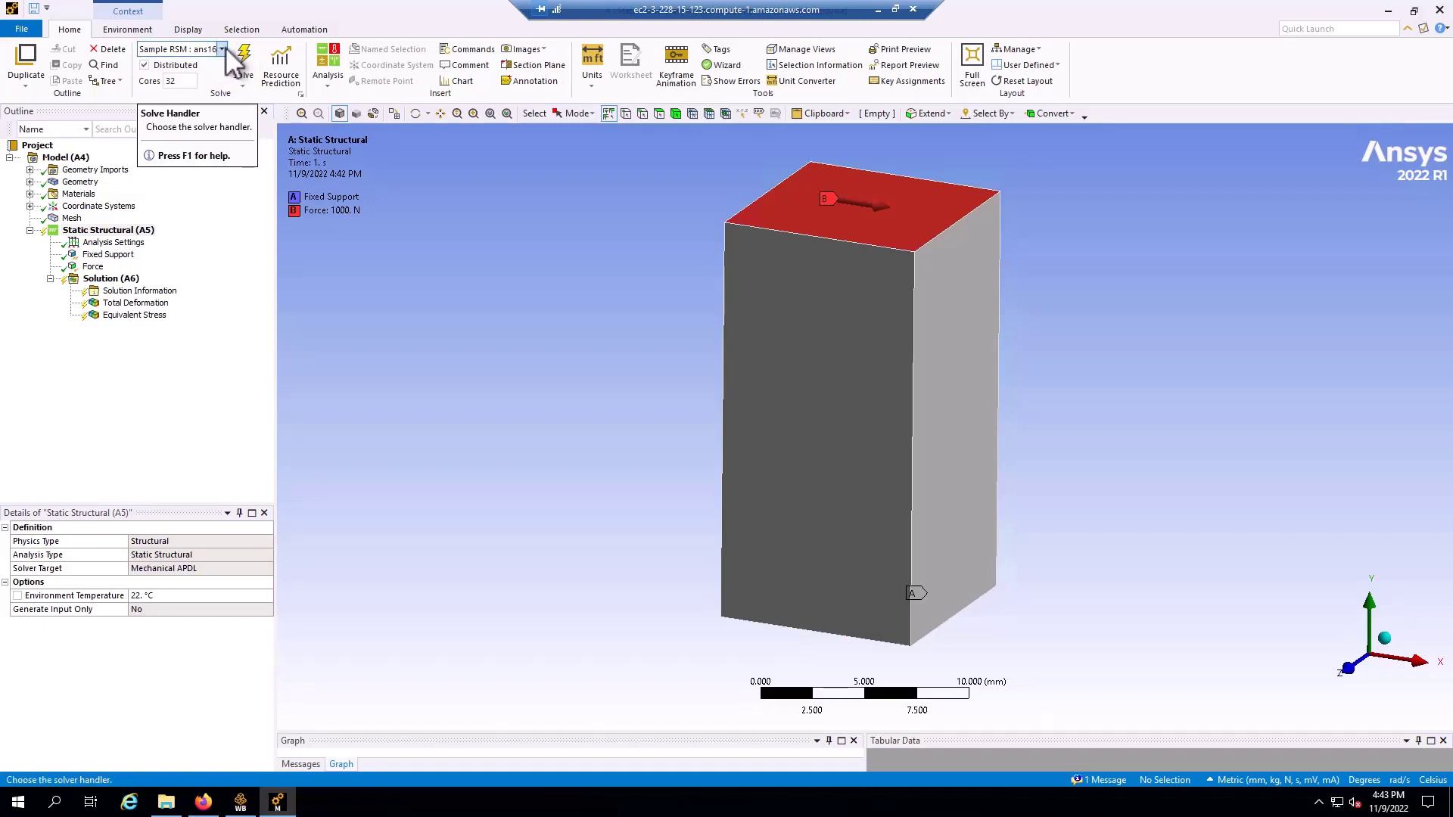
left_click(300, 94)
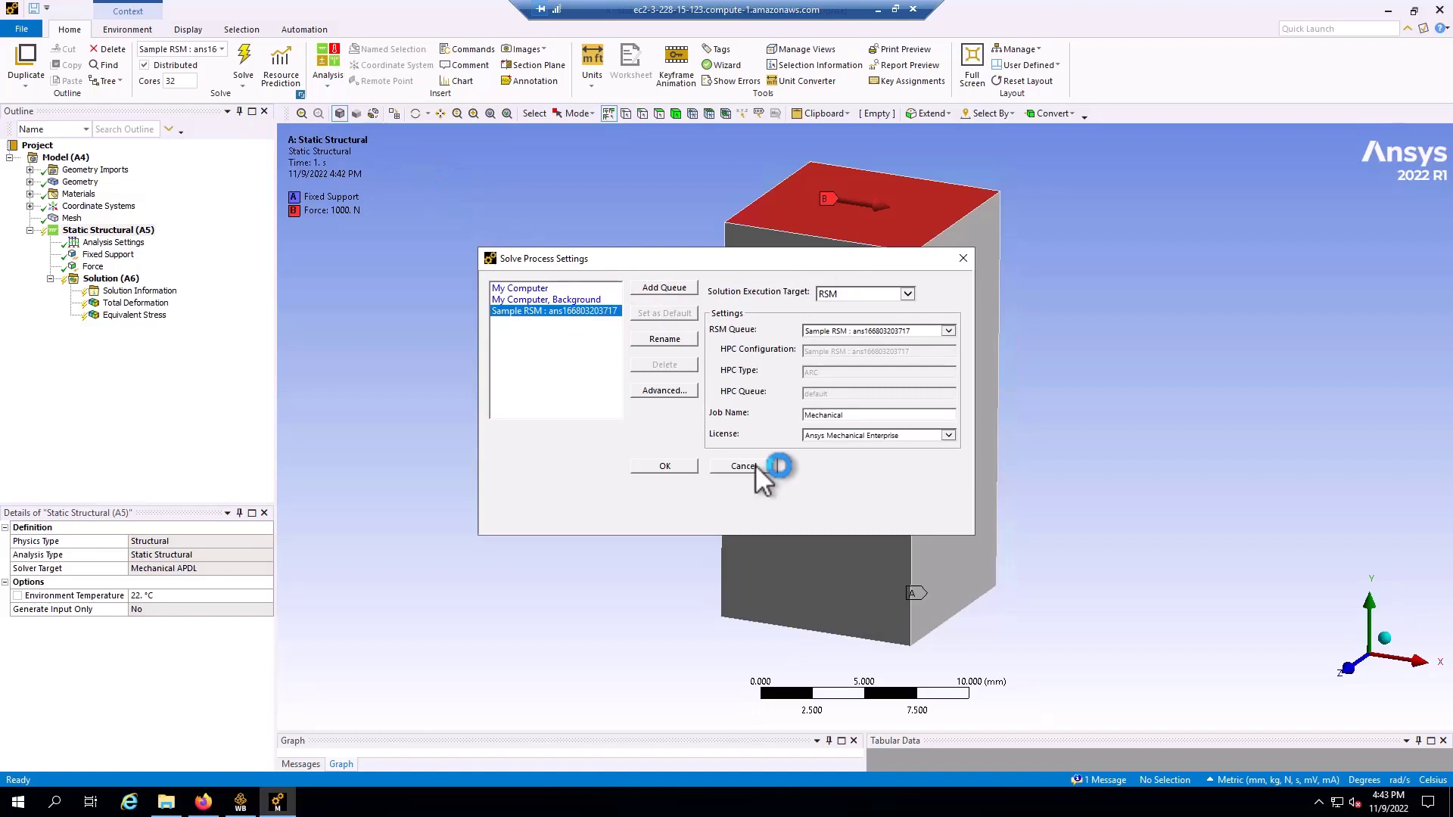
left_click(760, 466)
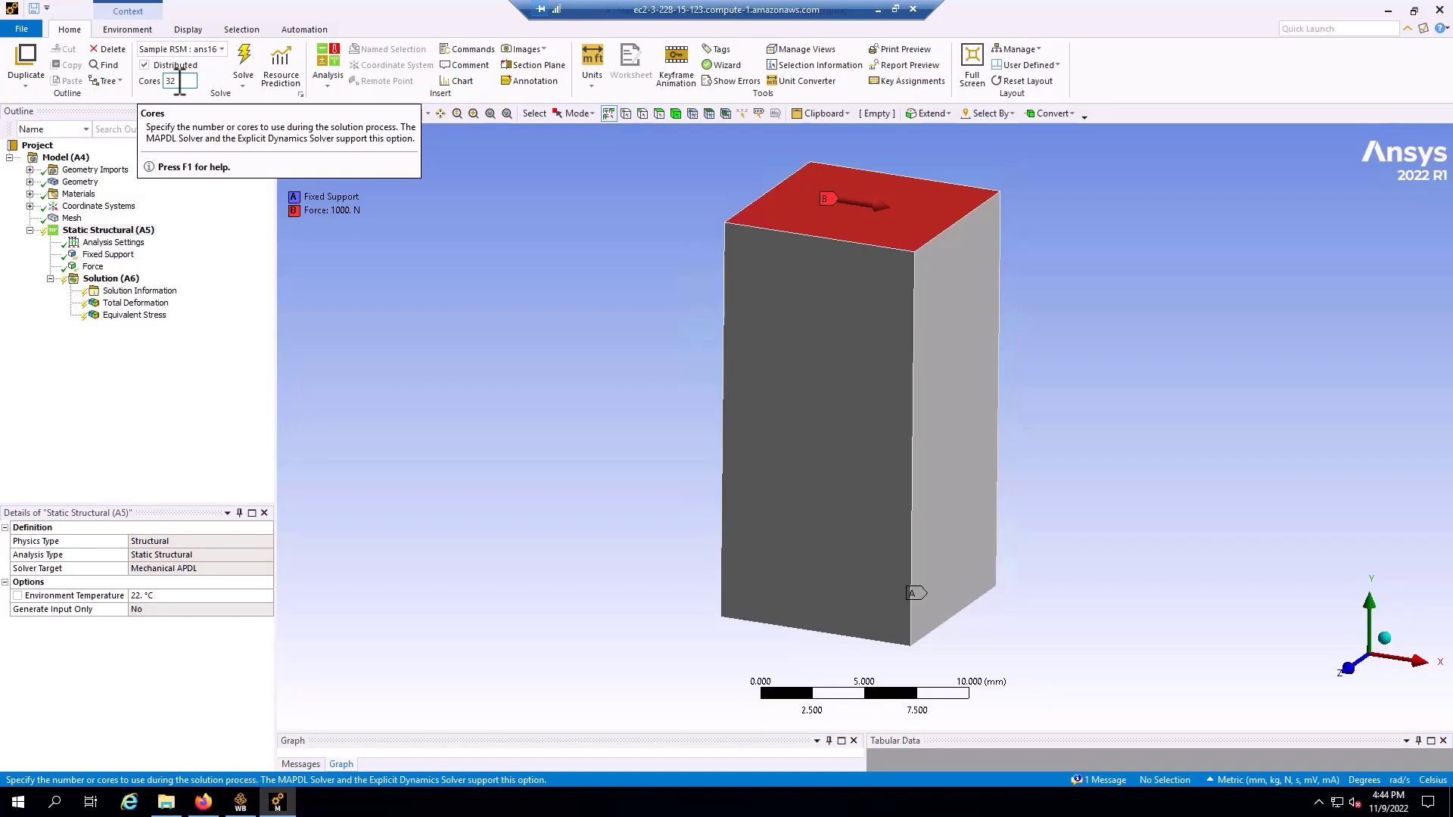
Solve the static structural analysis on Sample RSM and expand the Ansys 2022 R1 Start menu group
left_click(245, 53)
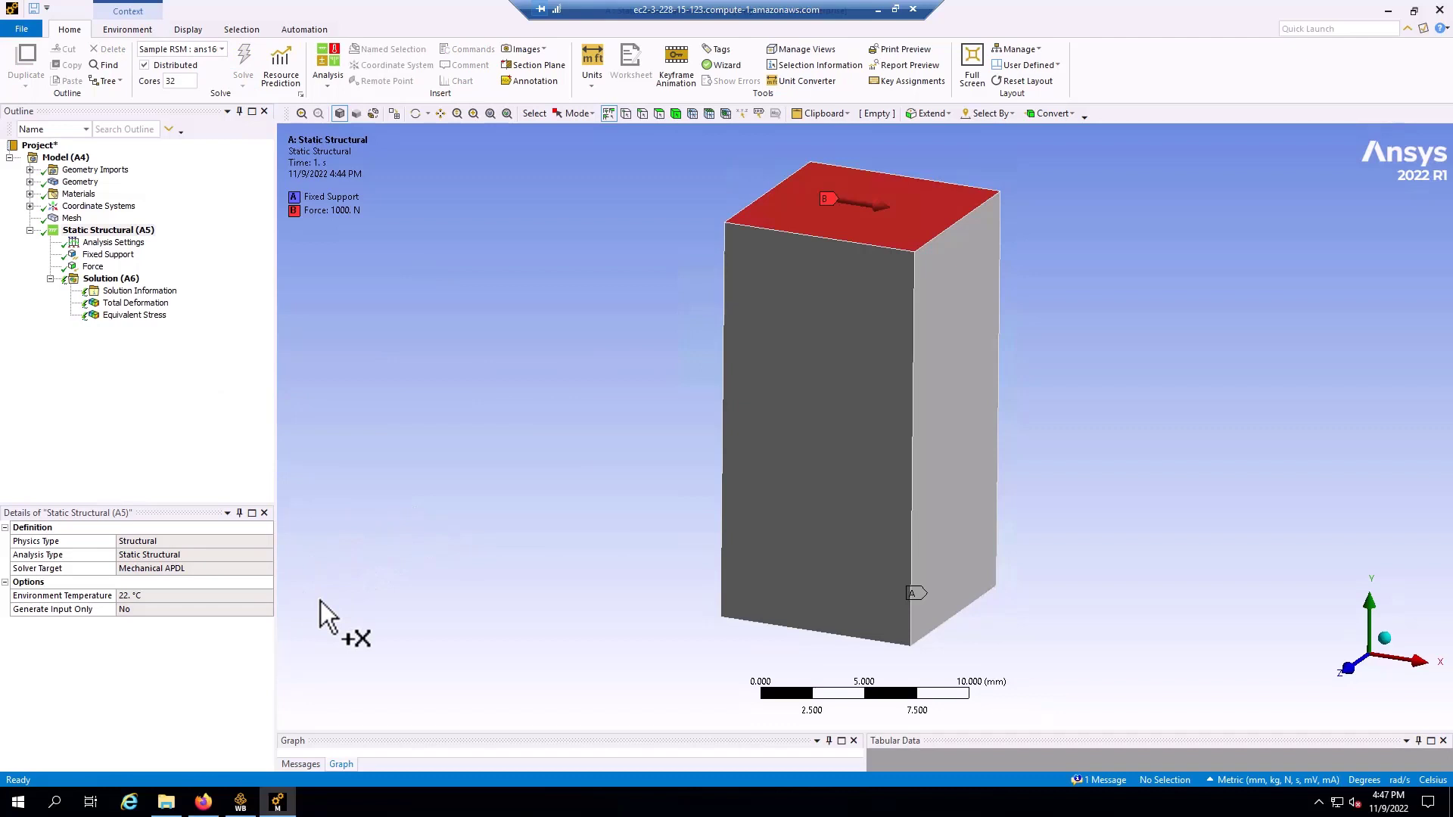
left_click(21, 809)
left_click(153, 484)
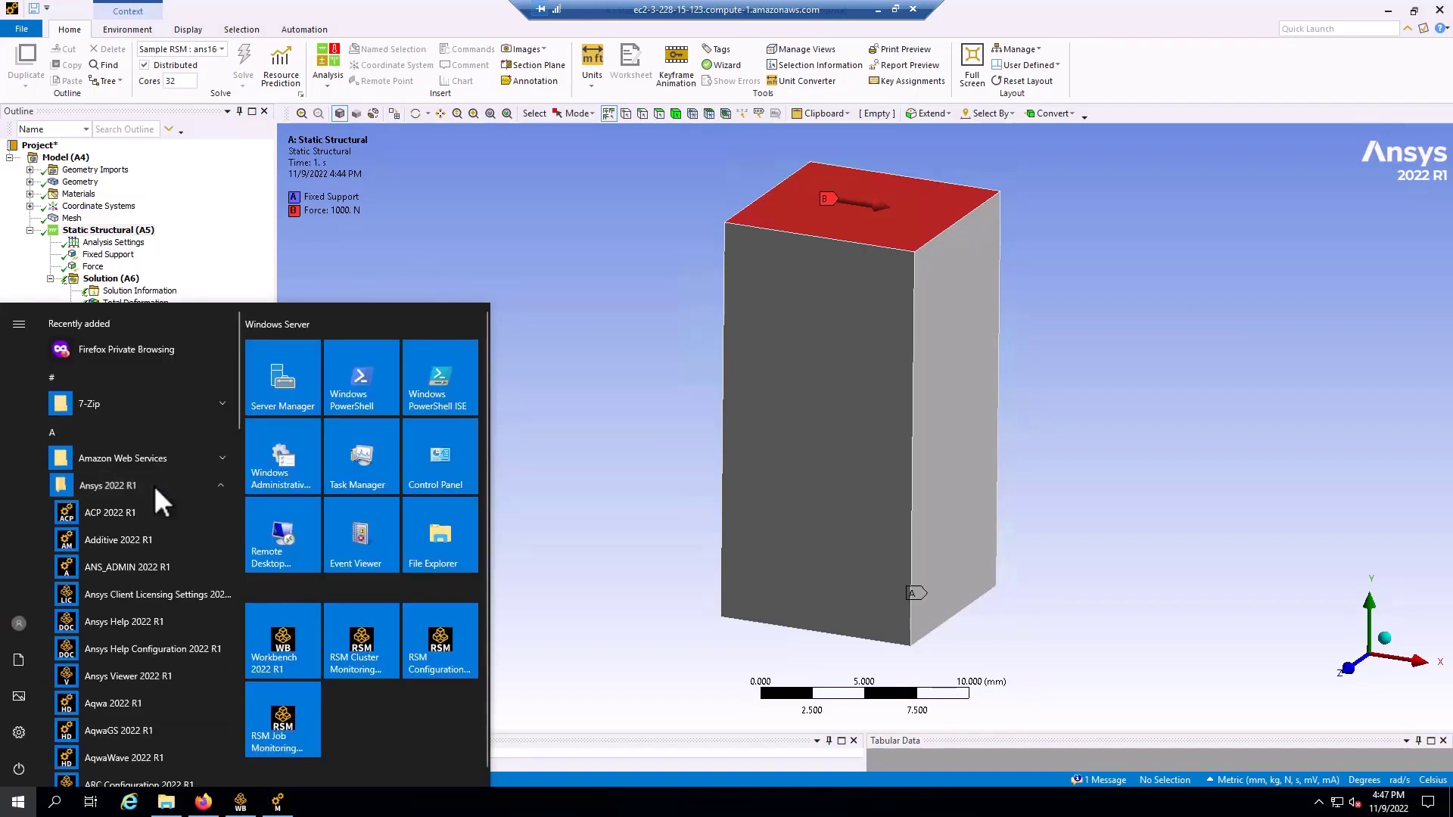
scroll(169, 616, "down", 10)
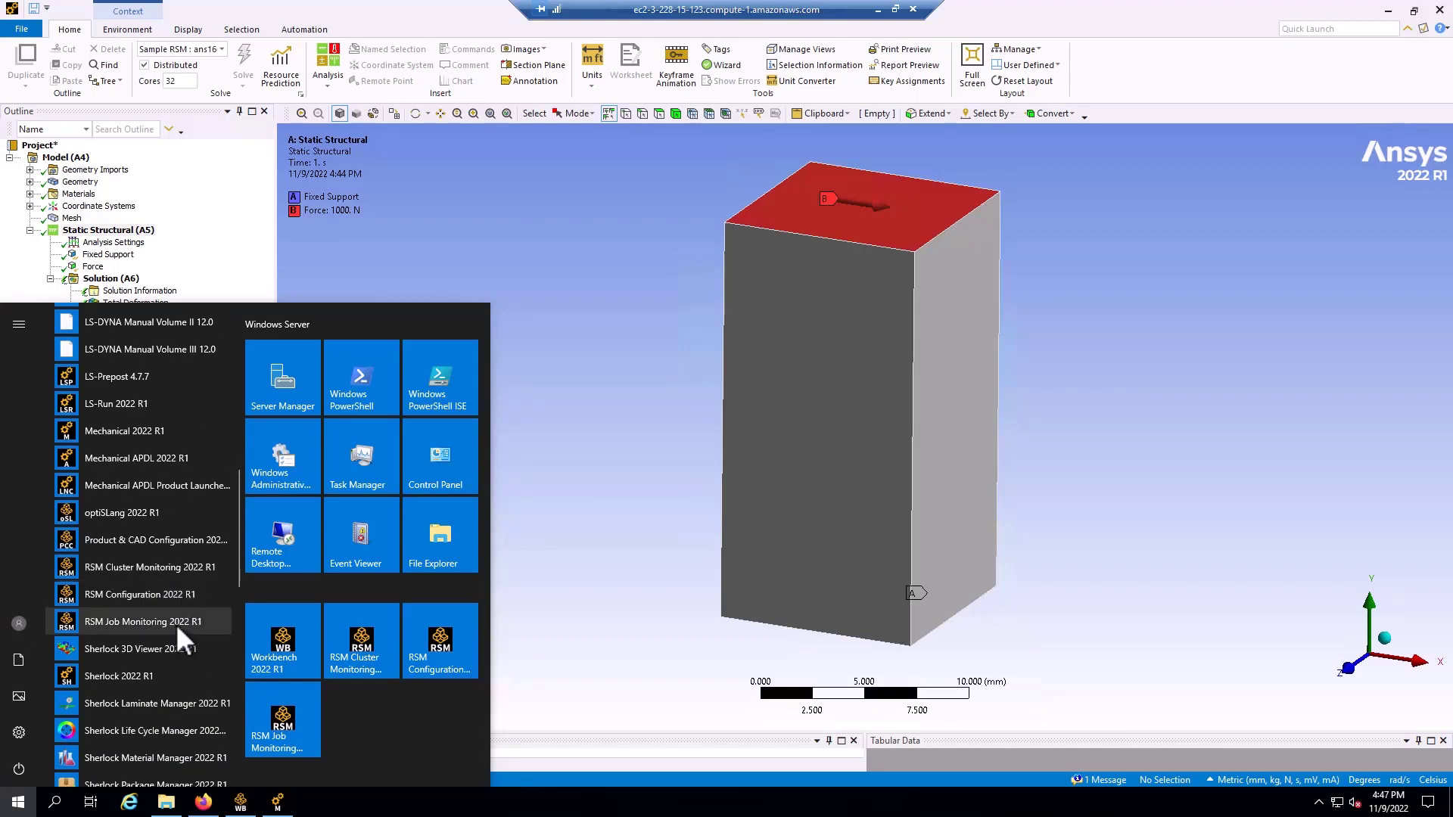
Launch RSM Cluster Load Monitoring and RSM Job Monitoring from Ansys 2022 R1 and arrange them side by side
left_click(167, 569)
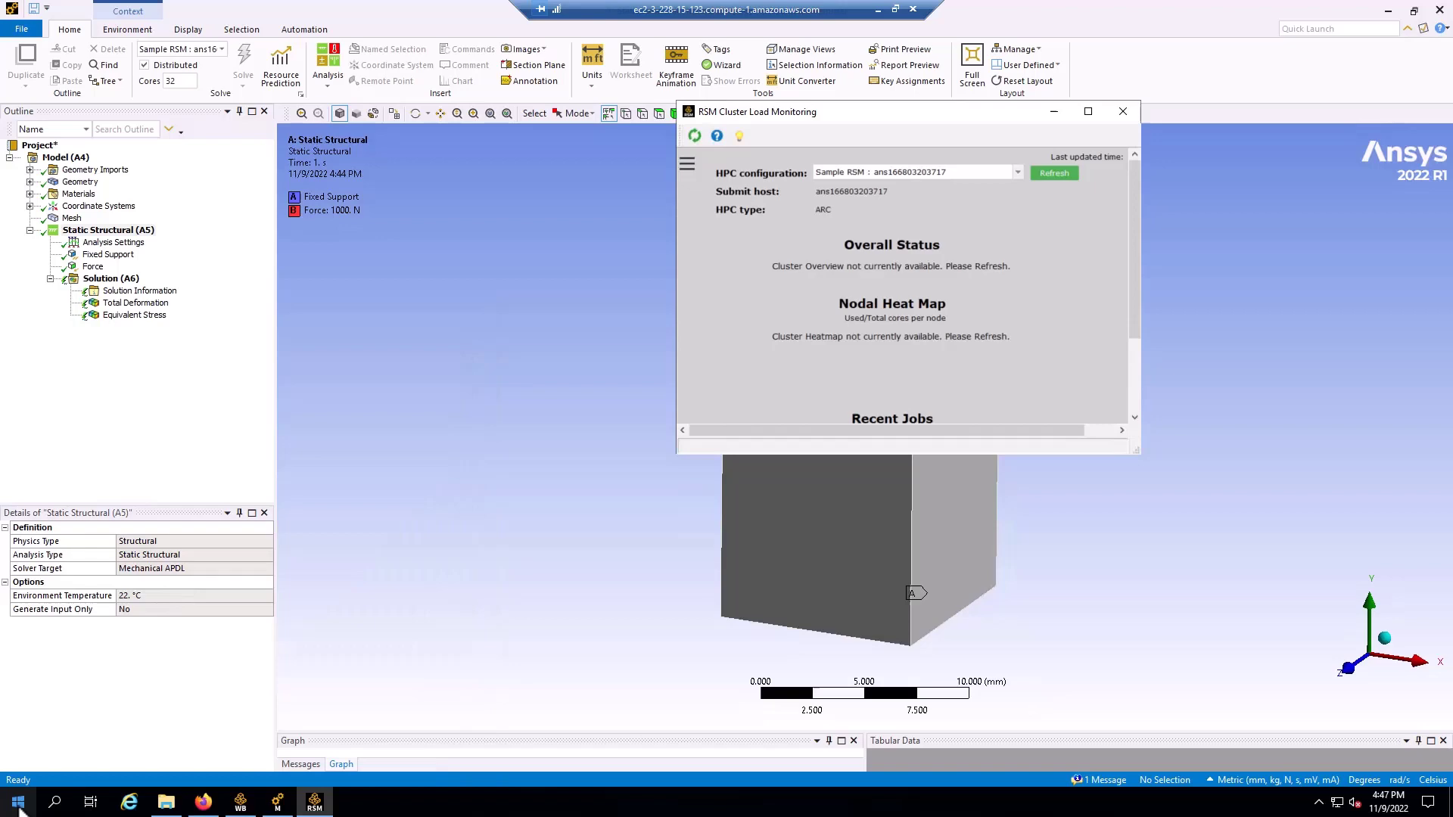
left_click(29, 809)
left_click(132, 489)
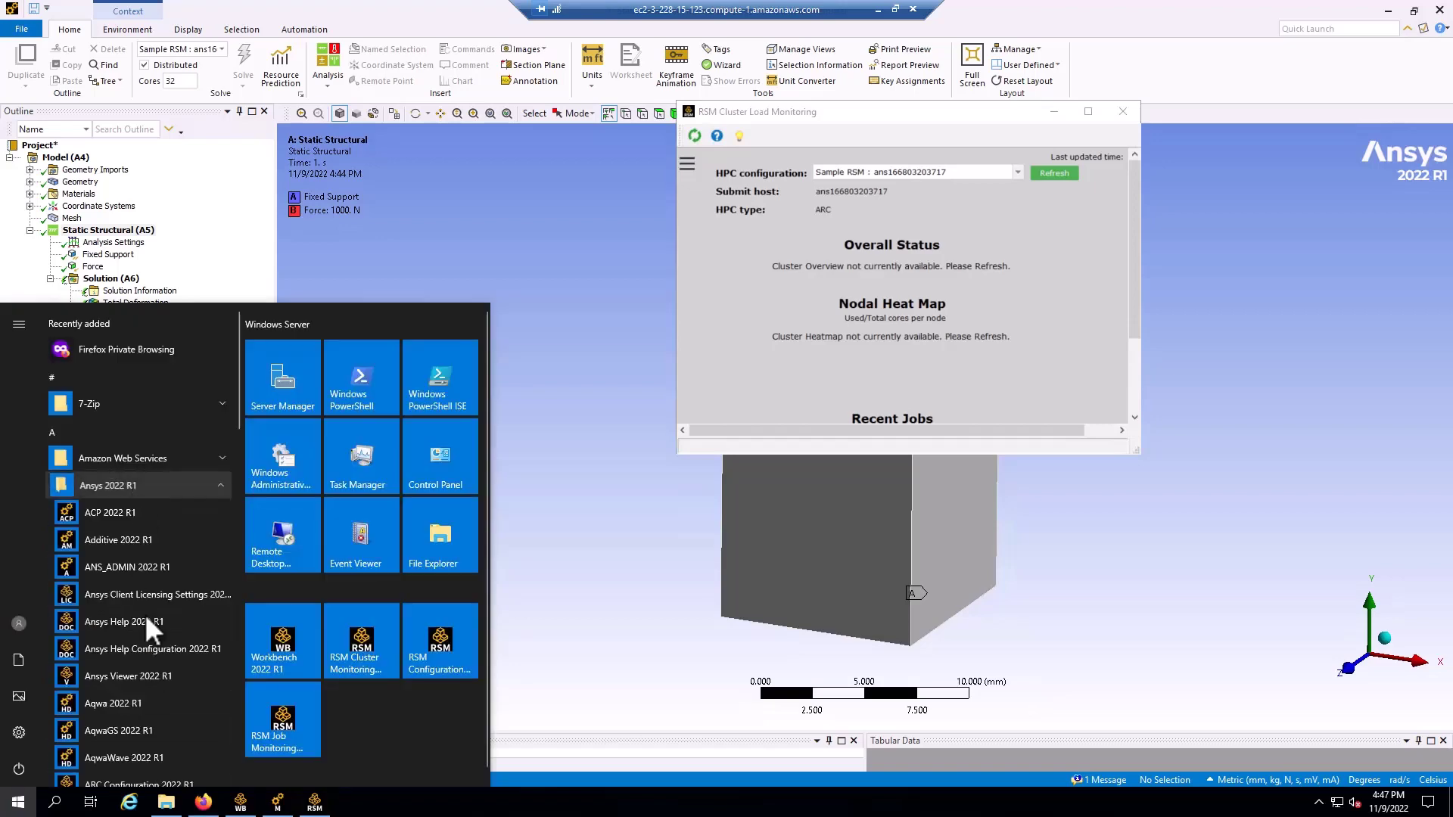
scroll(139, 654, "down", 10)
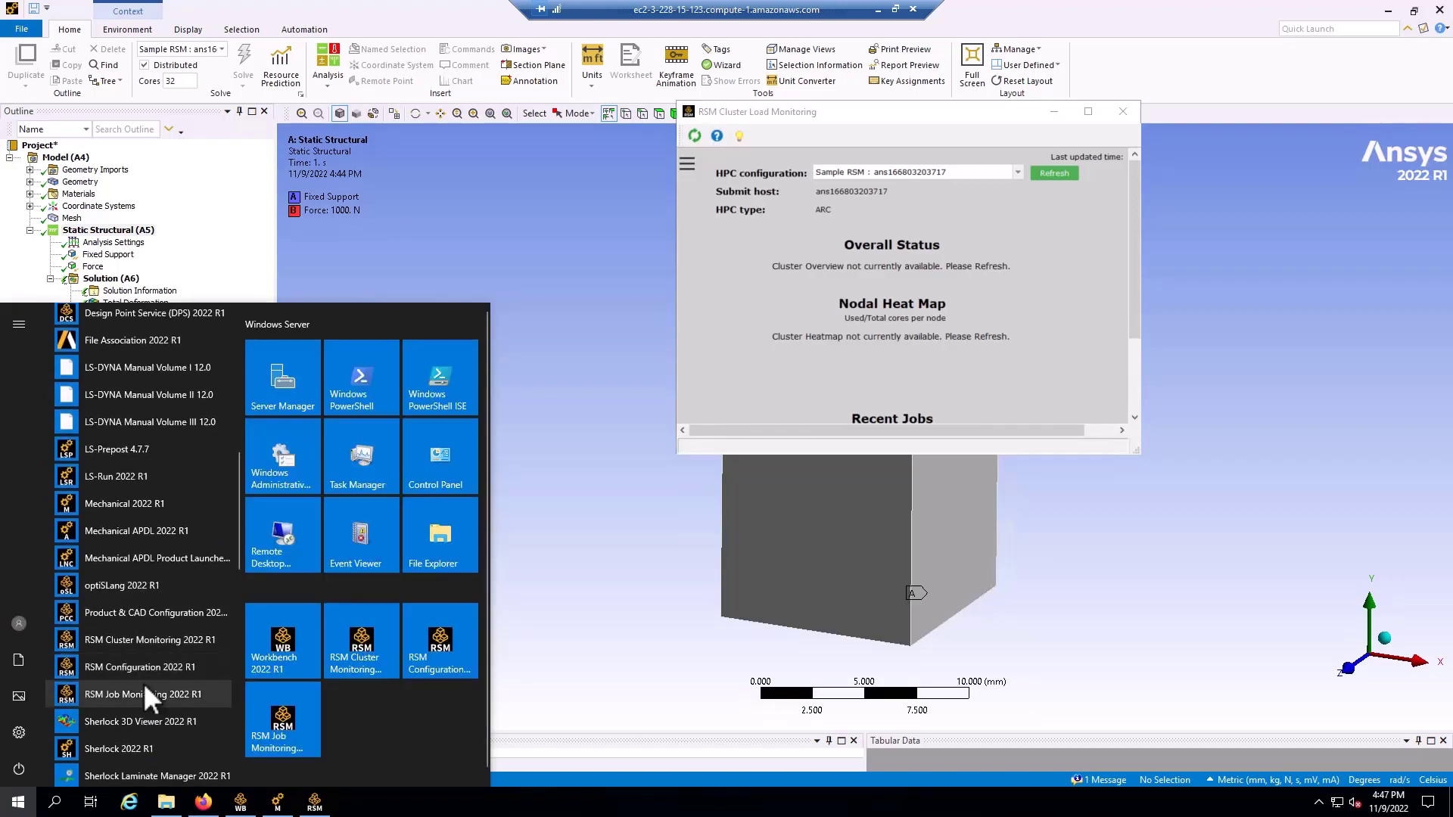
left_click(142, 692)
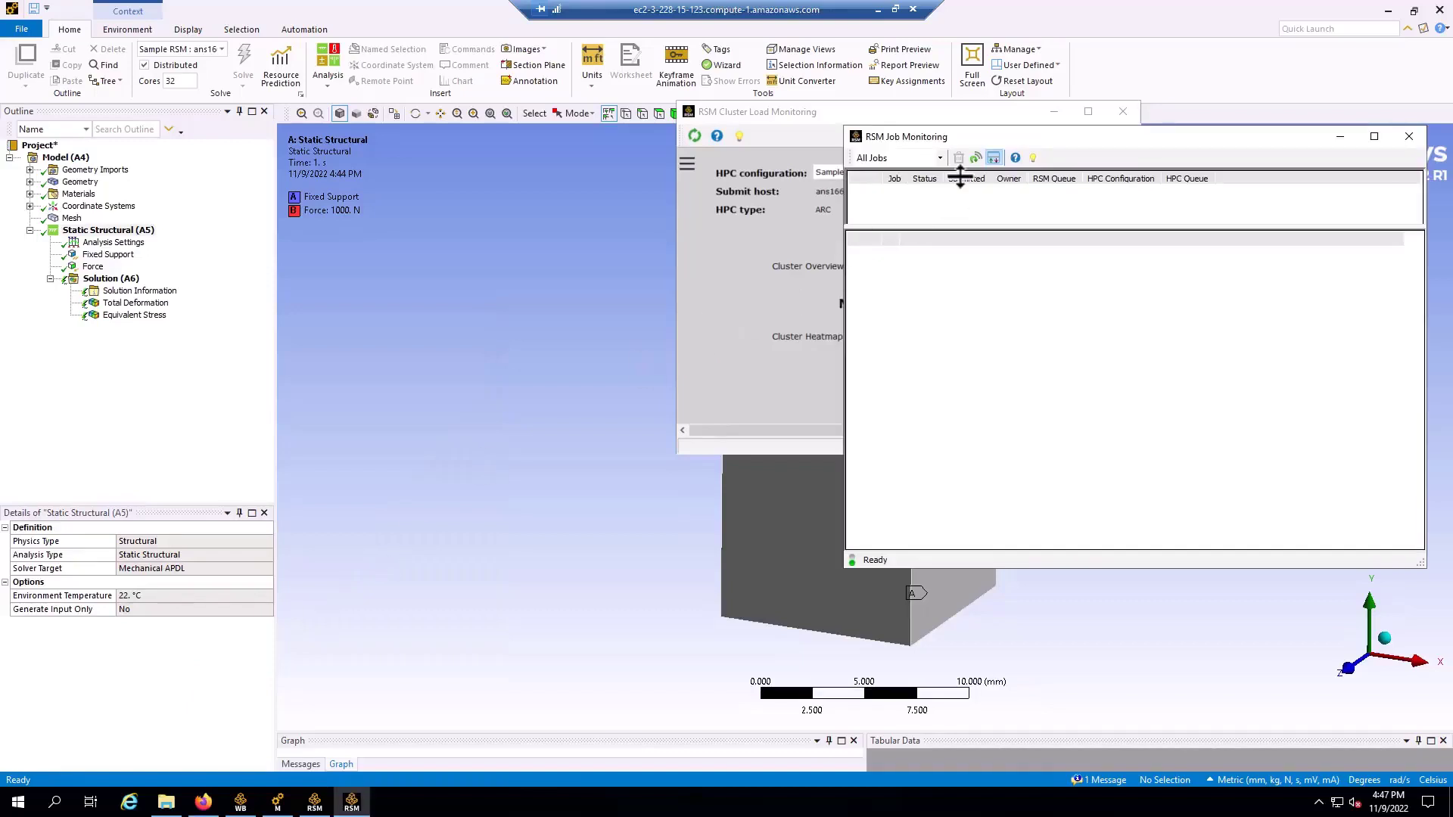
left_click_drag(940, 111, 397, 130)
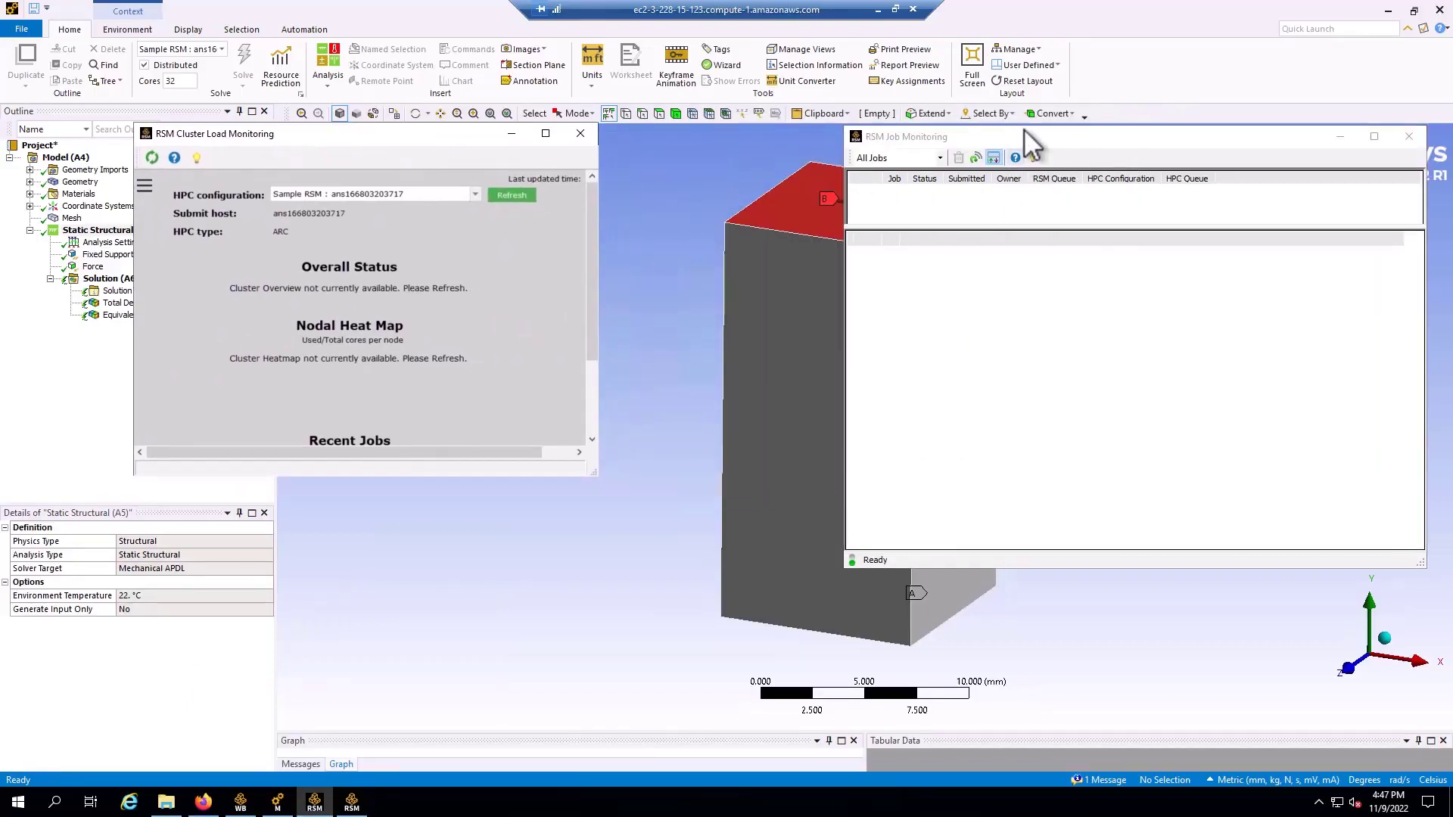
left_click_drag(1024, 133, 895, 118)
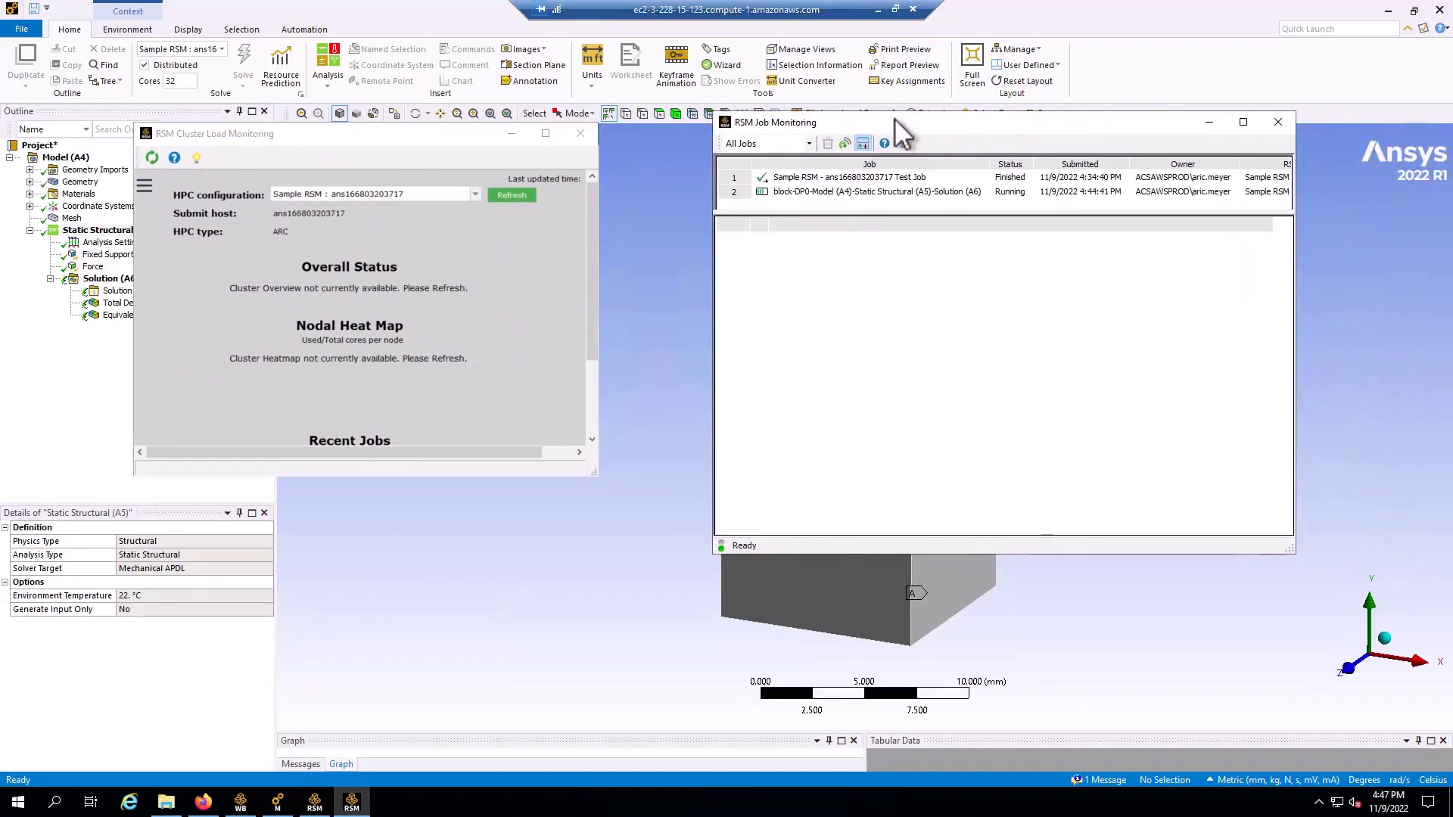
Follow job 2's log to Finished and refresh the cluster load overview to list both finished jobs
left_click(851, 193)
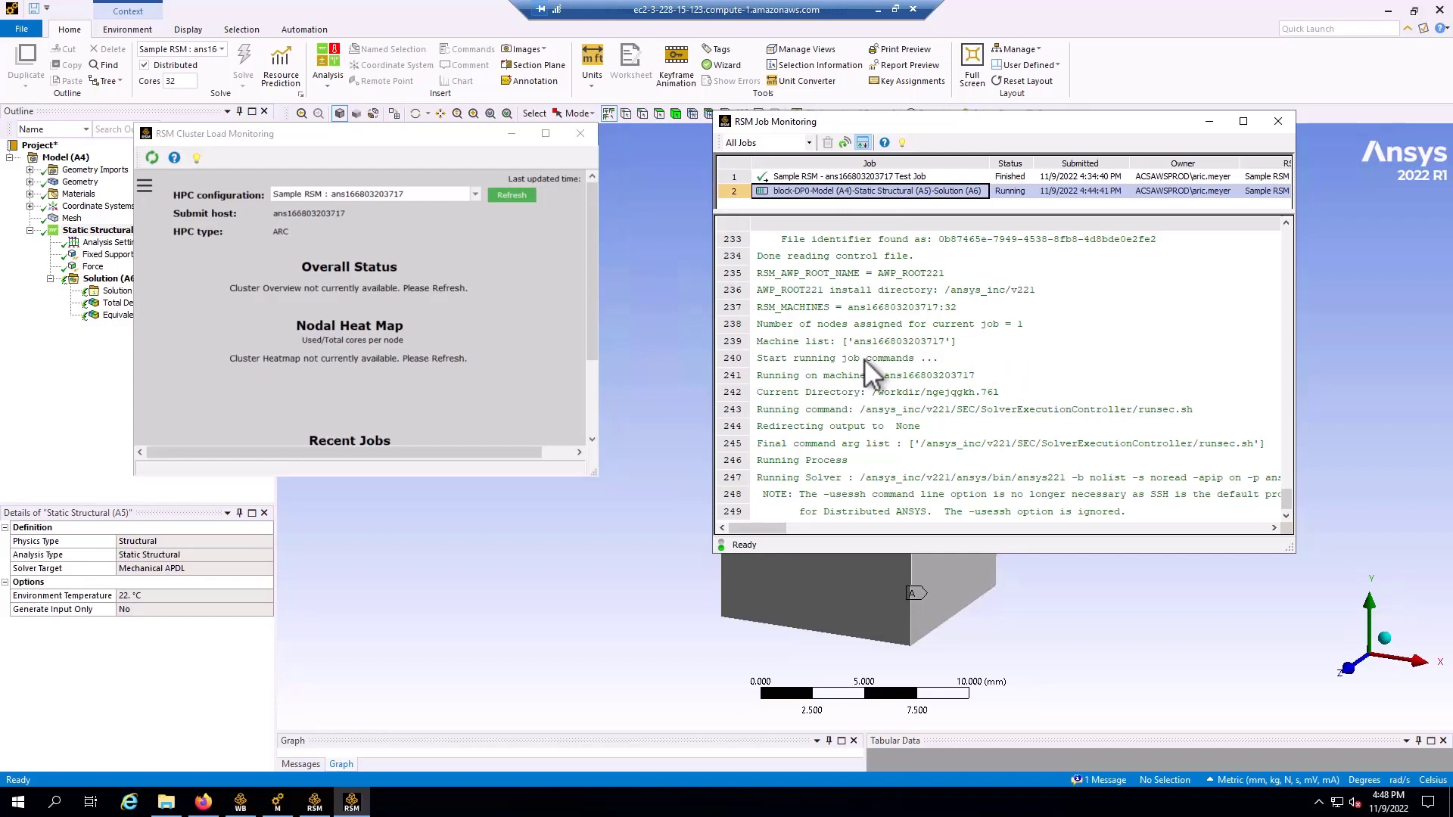
left_click_drag(1294, 552, 1385, 560)
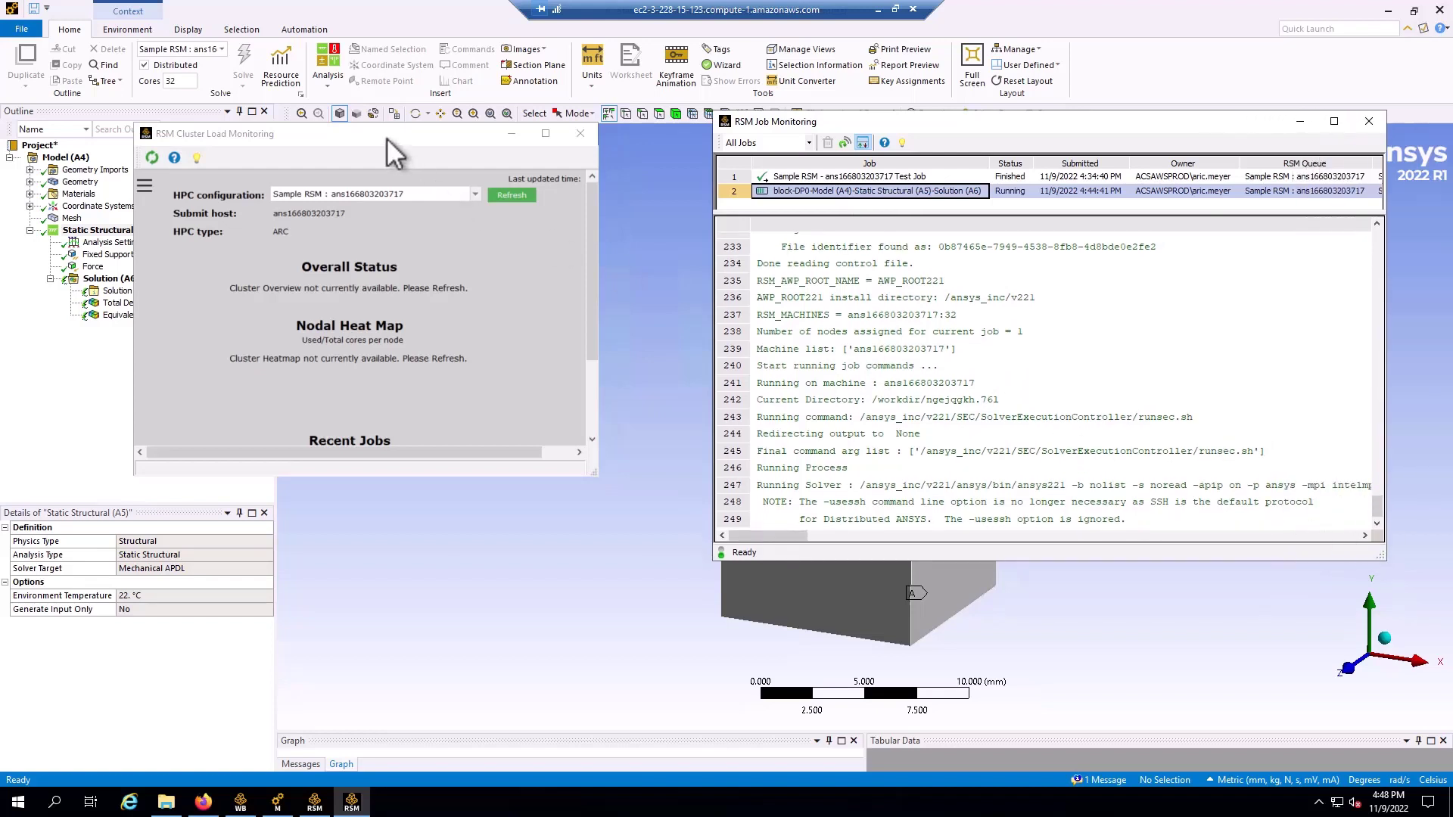
left_click_drag(387, 138, 356, 121)
left_click_drag(566, 462, 682, 556)
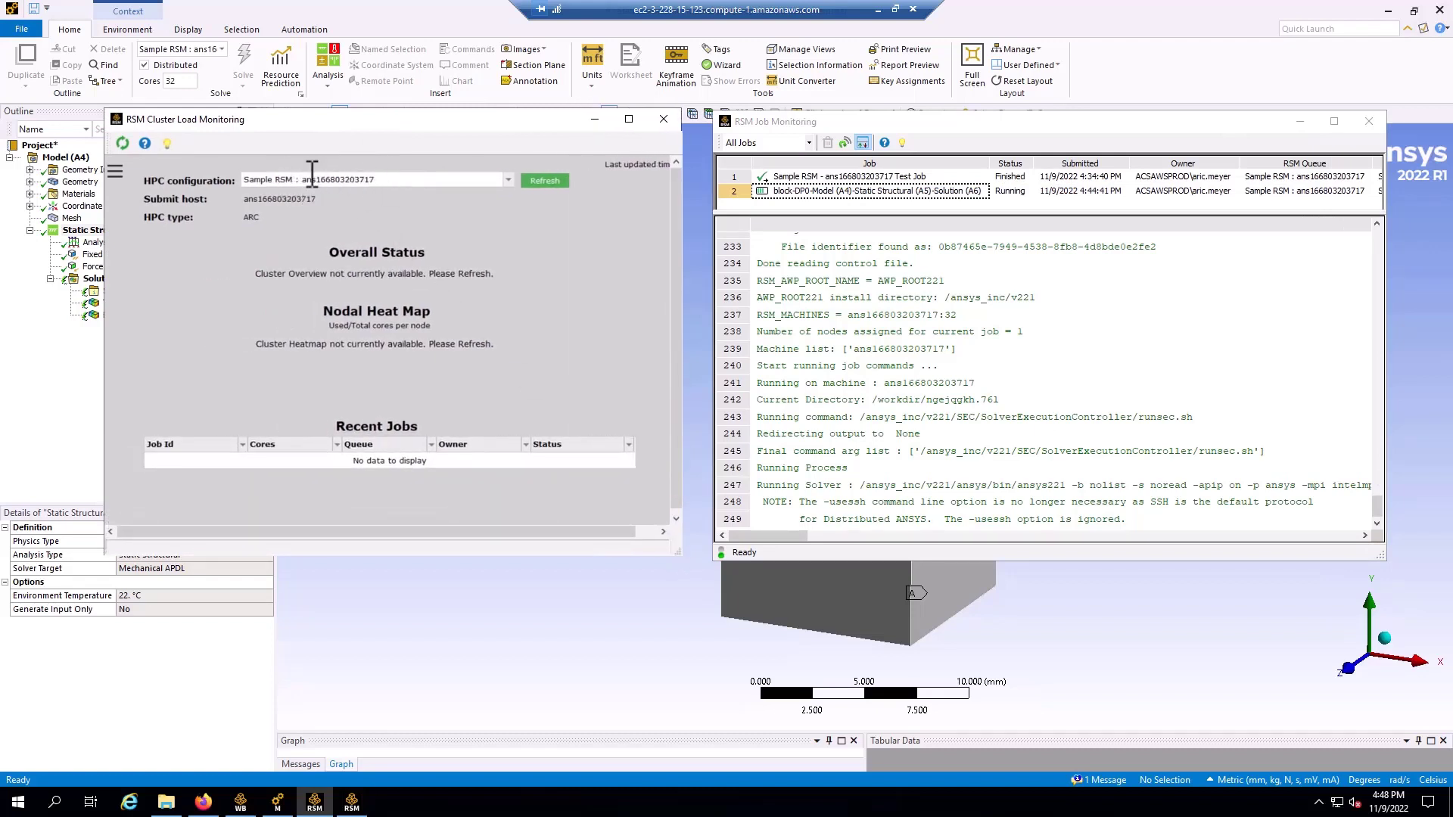
left_click(547, 181)
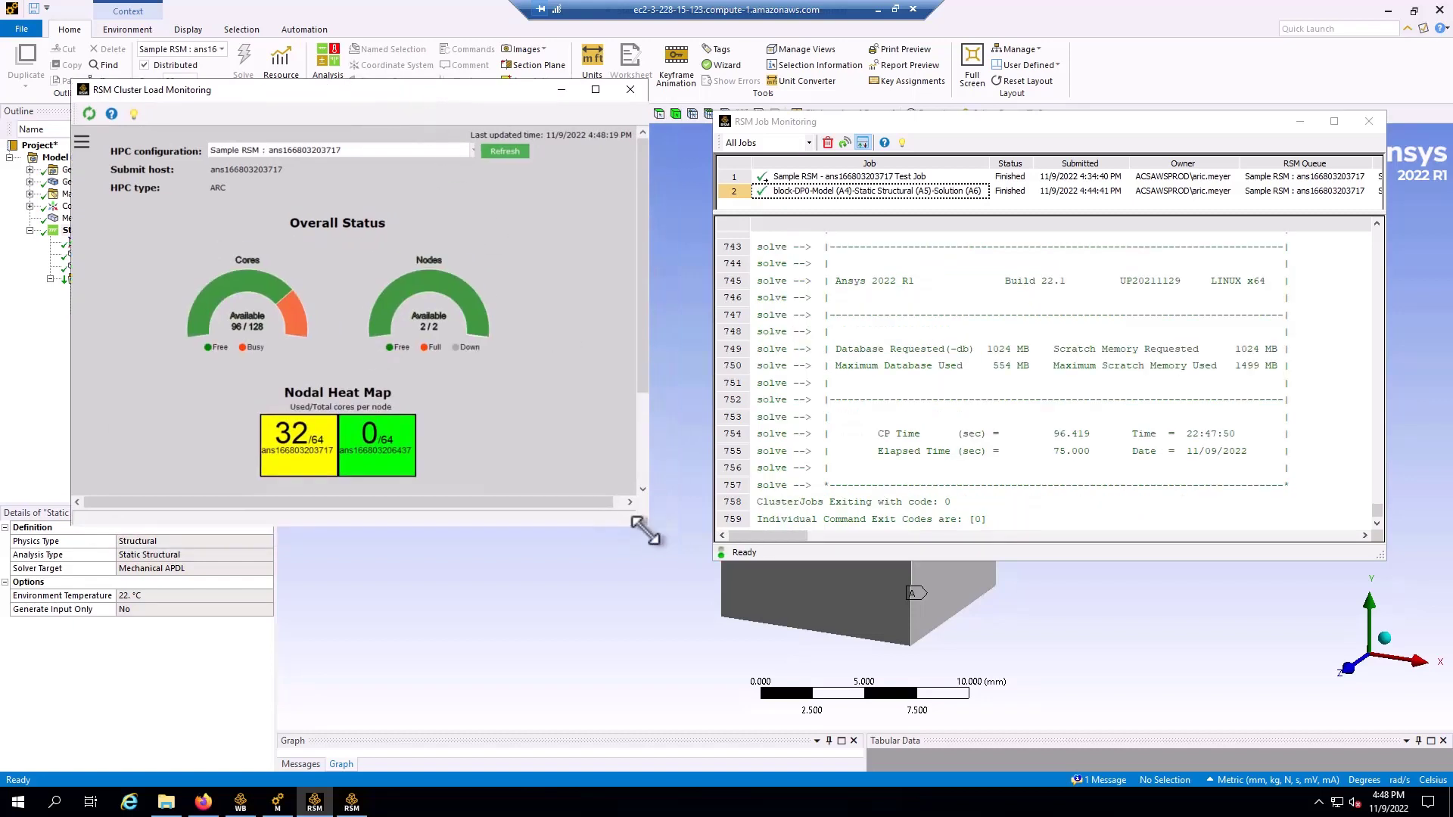
left_click_drag(644, 530, 702, 601)
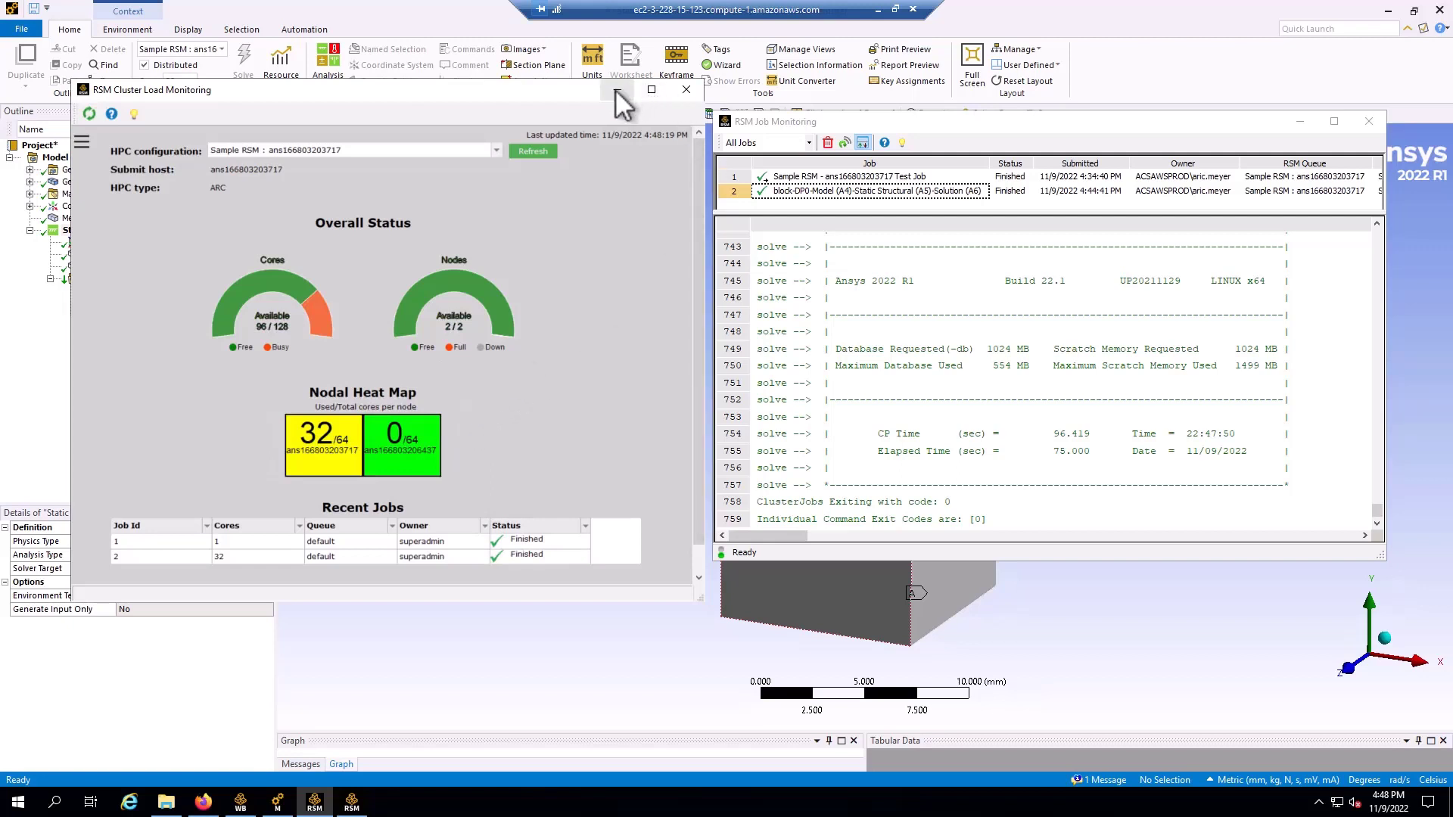
Close both RSM monitors and Get Results for Solution (A6) from the cluster
left_click(686, 89)
left_click(1300, 122)
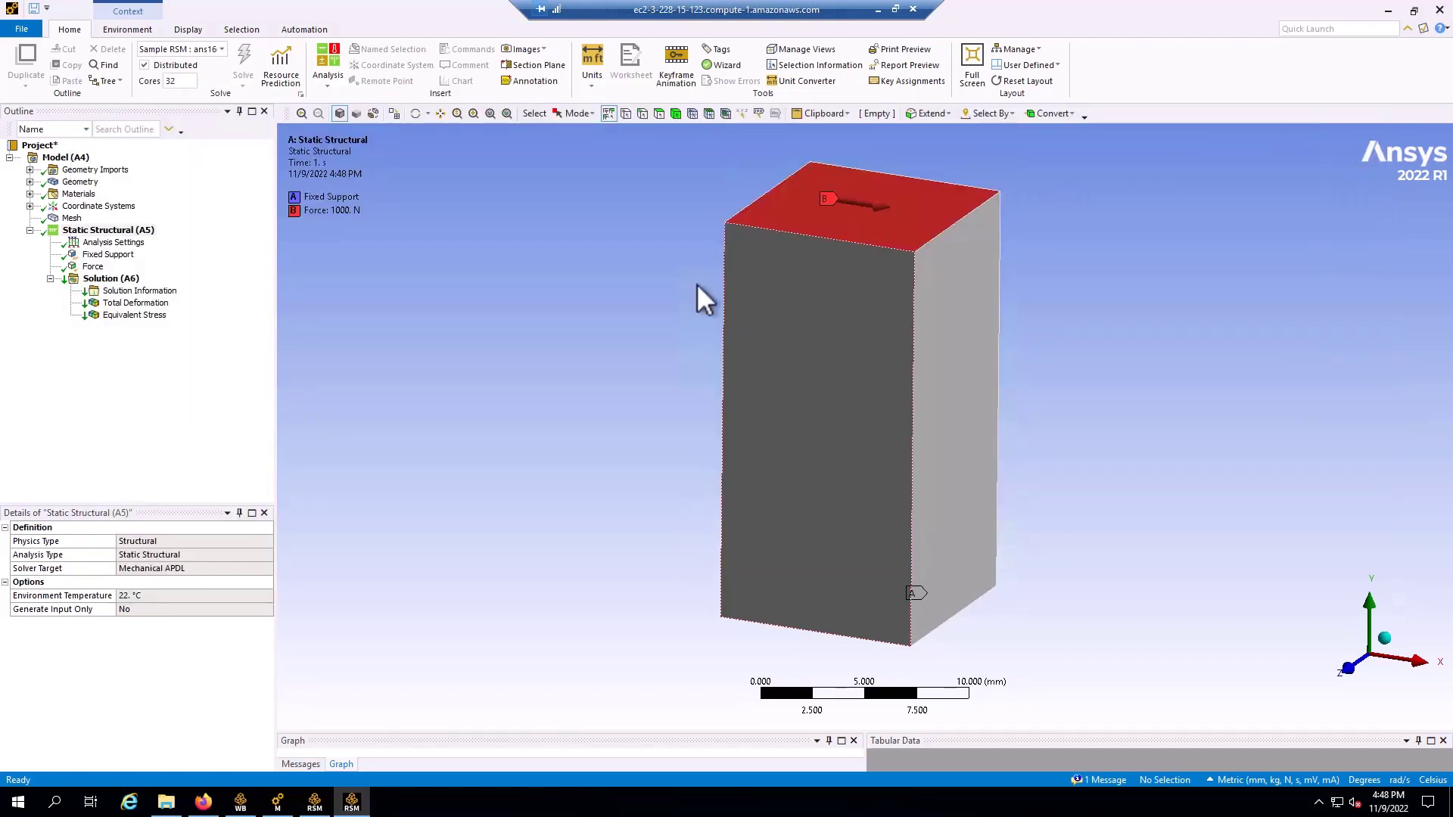
right_click(120, 280)
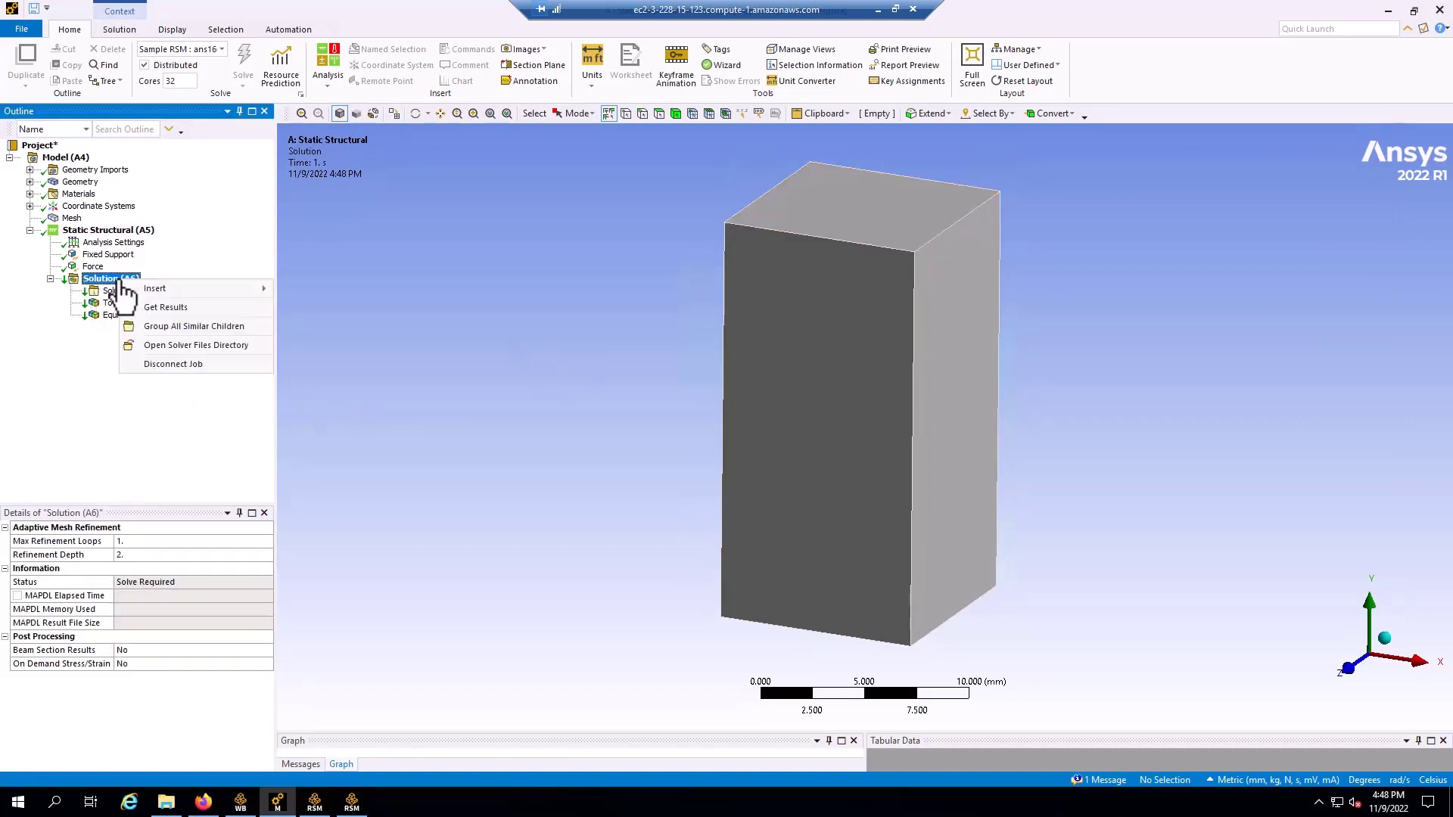
left_click(167, 305)
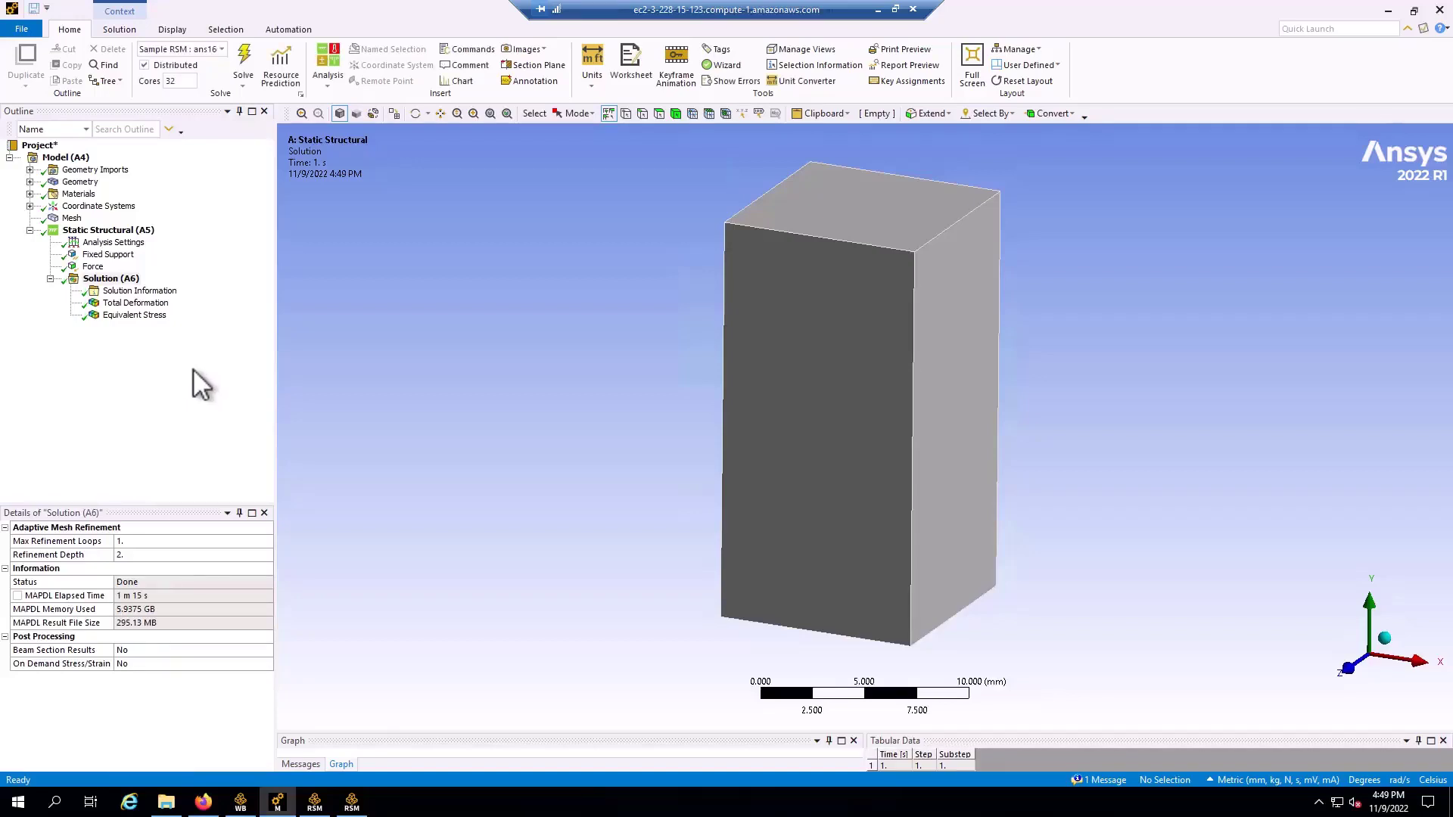
Display the Total Deformation contour (max 0.019724 mm) and review the Solution details
left_click(130, 302)
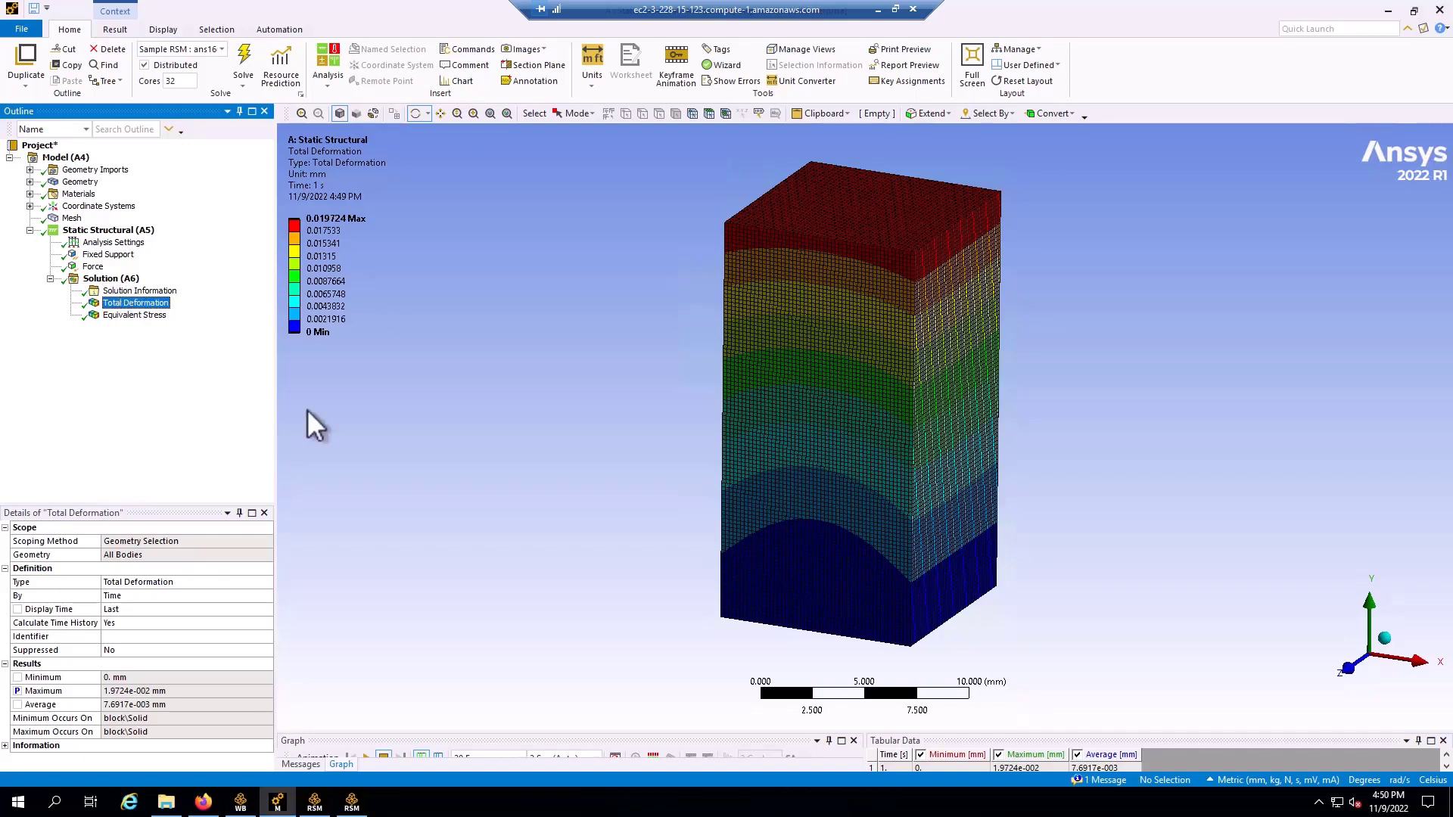
left_click(111, 279)
left_click(121, 28)
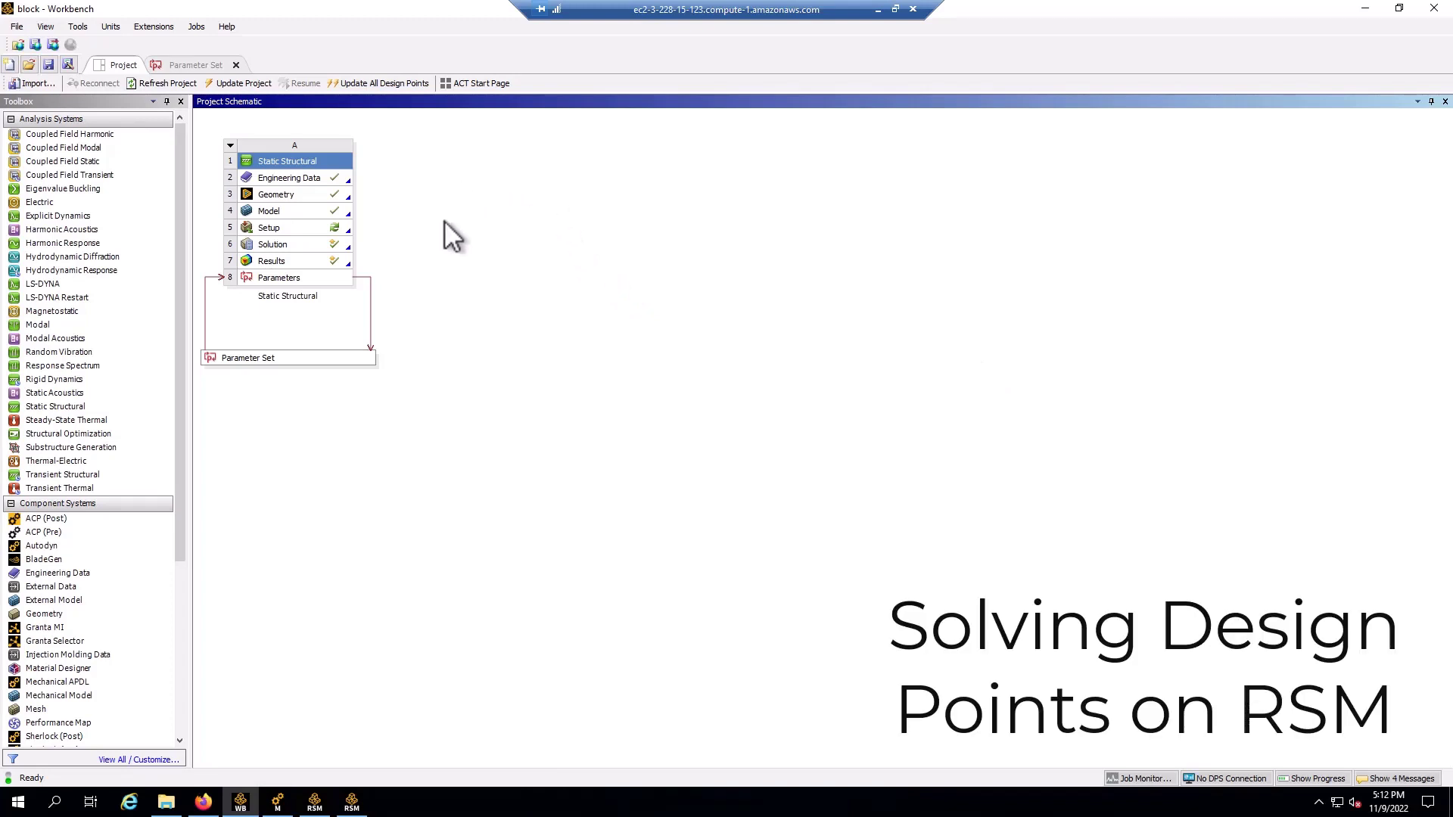
Open the Parameter Set's Table of Design Points, DP 0–DP 7, with Force X Component 100–800 N
left_click(189, 64)
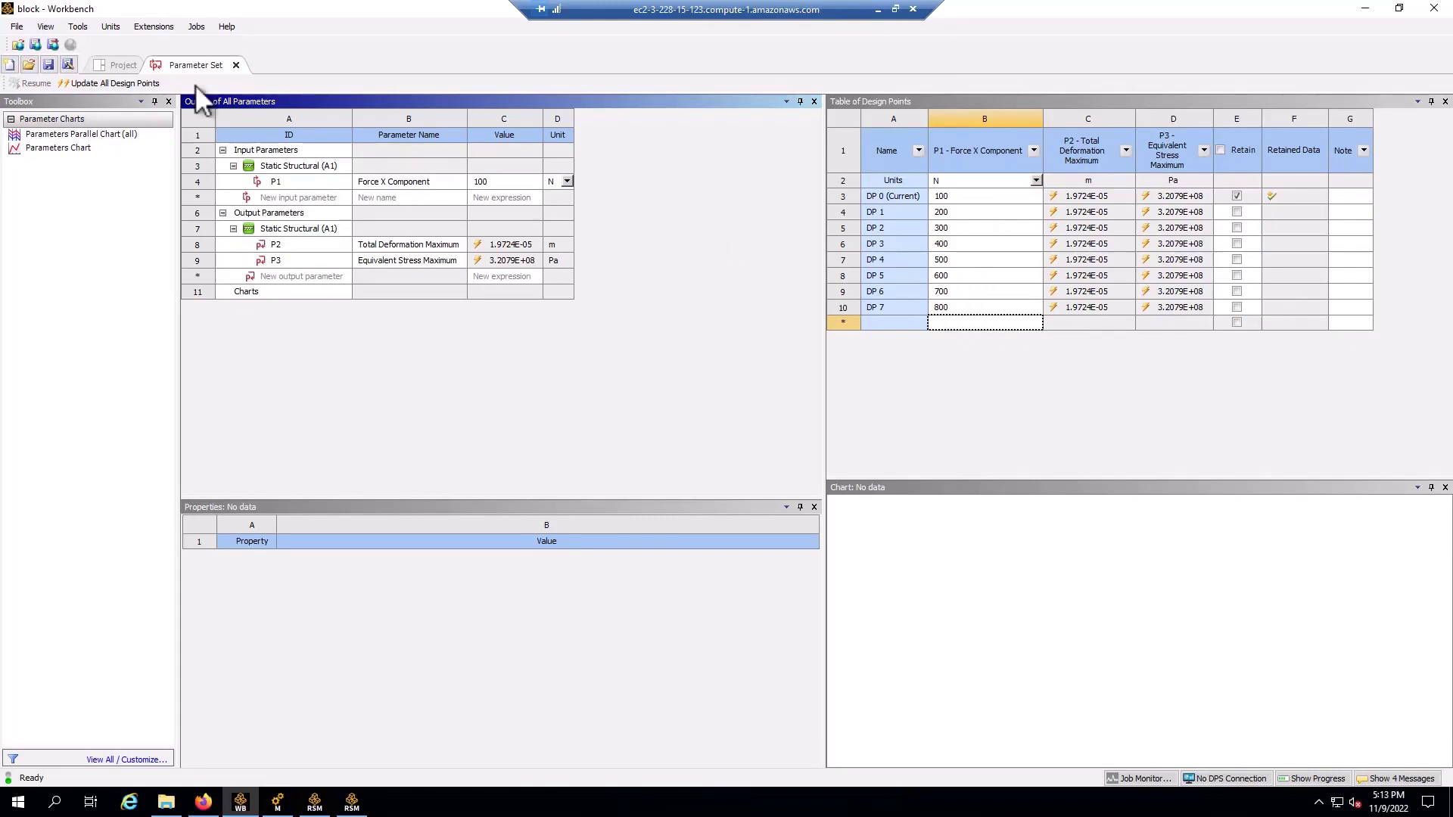
In Parameter Set properties, set RSM Queue to Sample RSM with 10 tasks per job
left_click(120, 65)
right_click(289, 360)
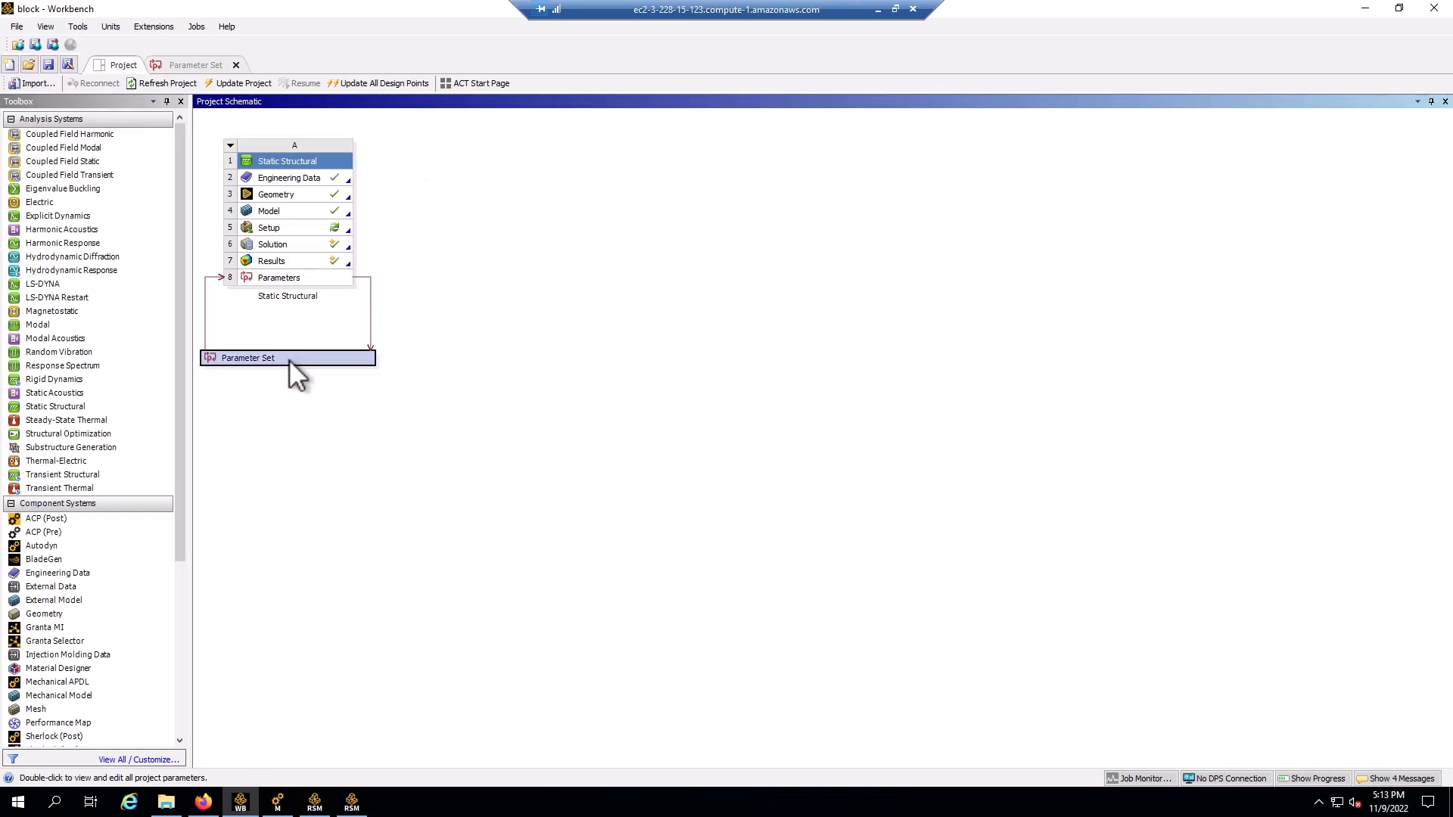
left_click(343, 406)
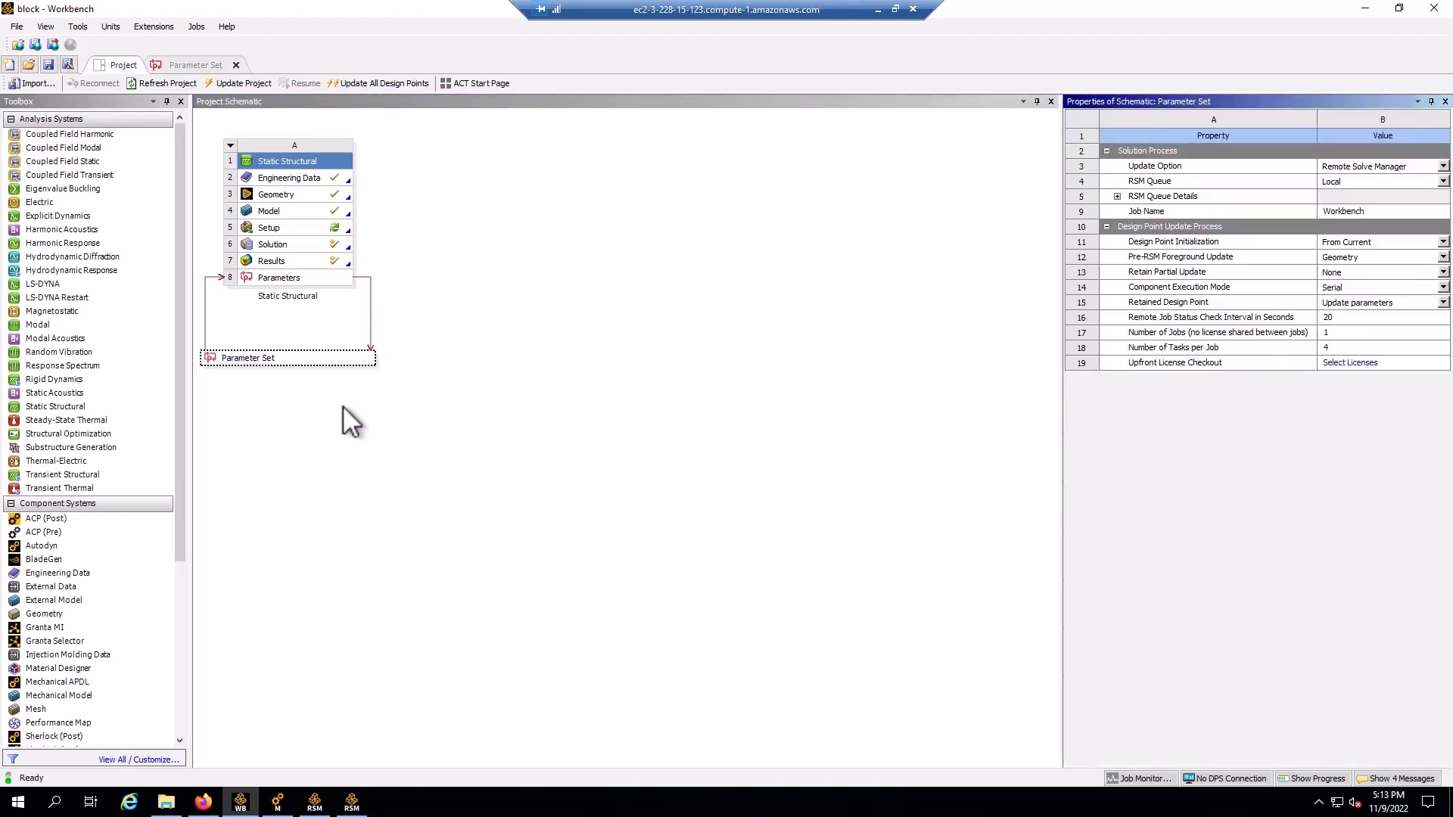
left_click(1362, 182)
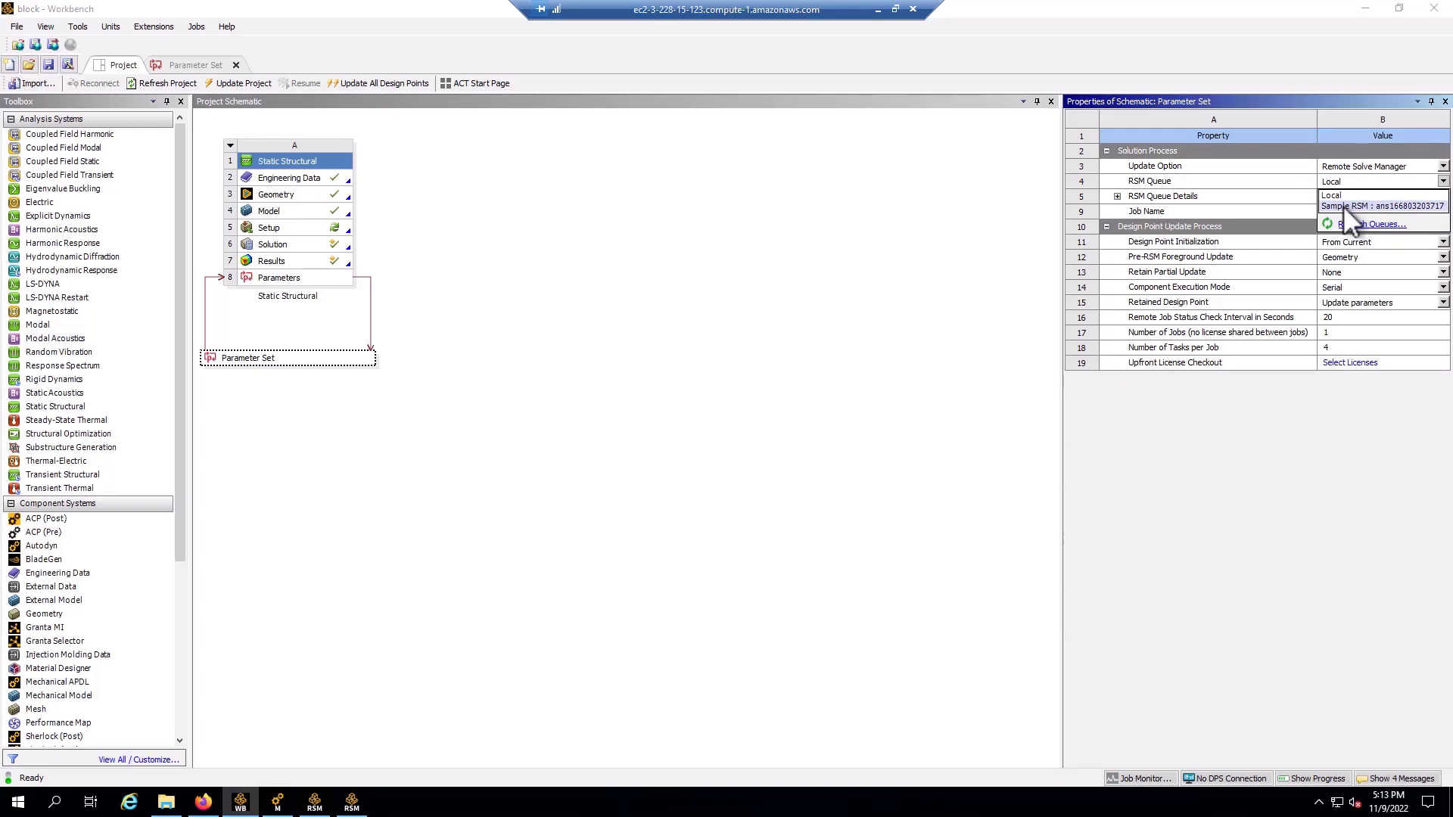
left_click(1346, 206)
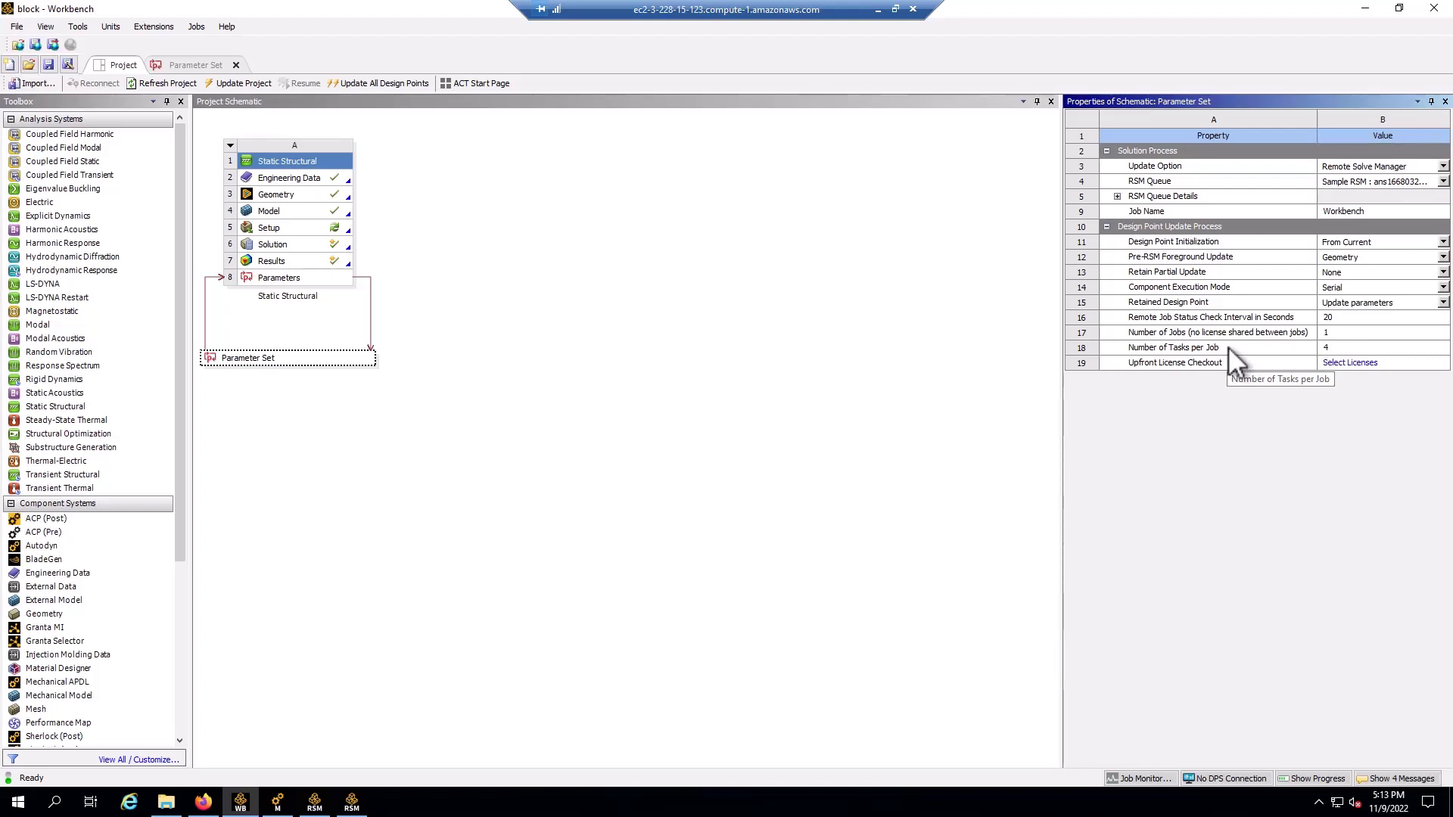
left_click(1335, 346)
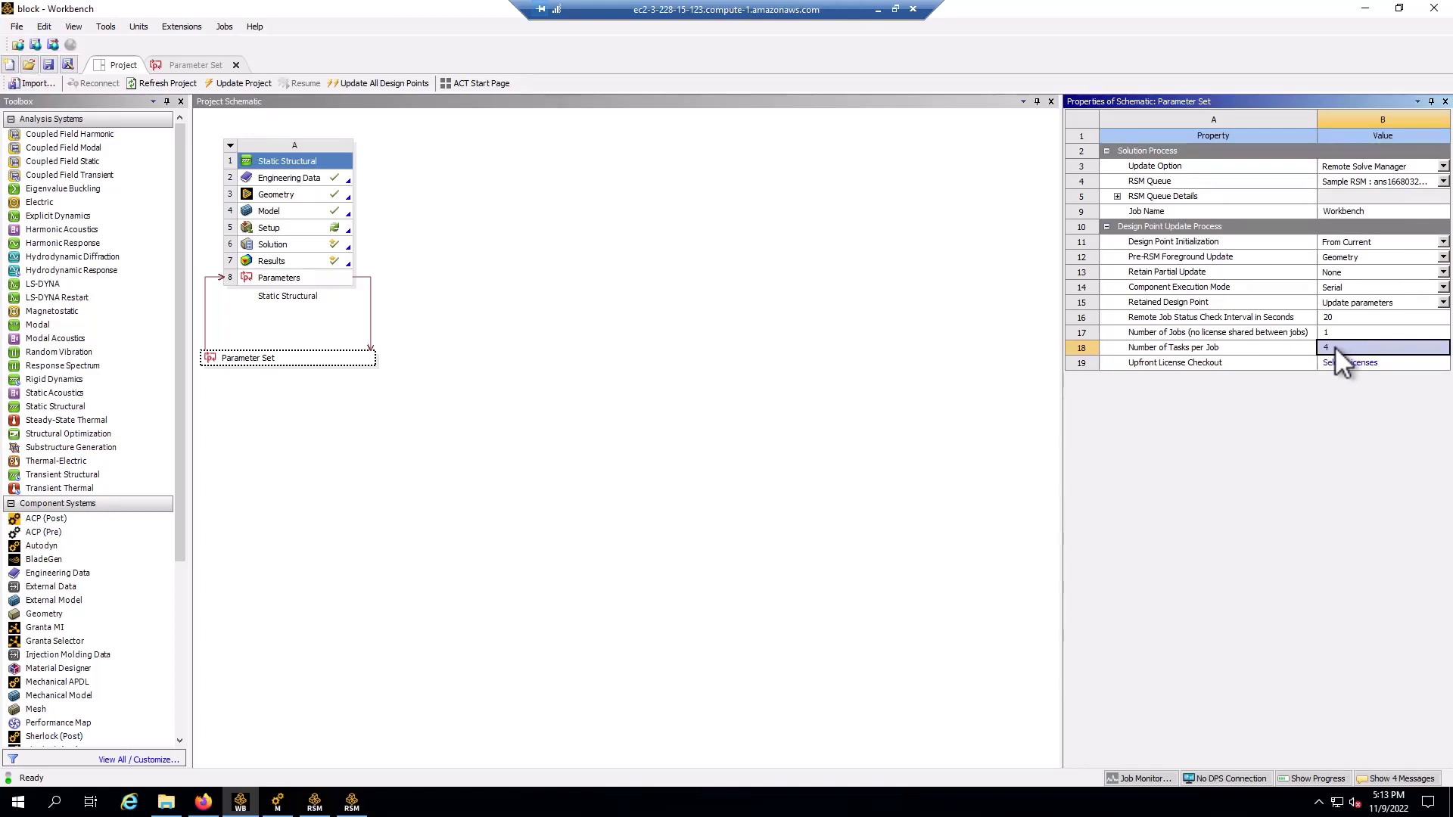
type("10")
key("Return")
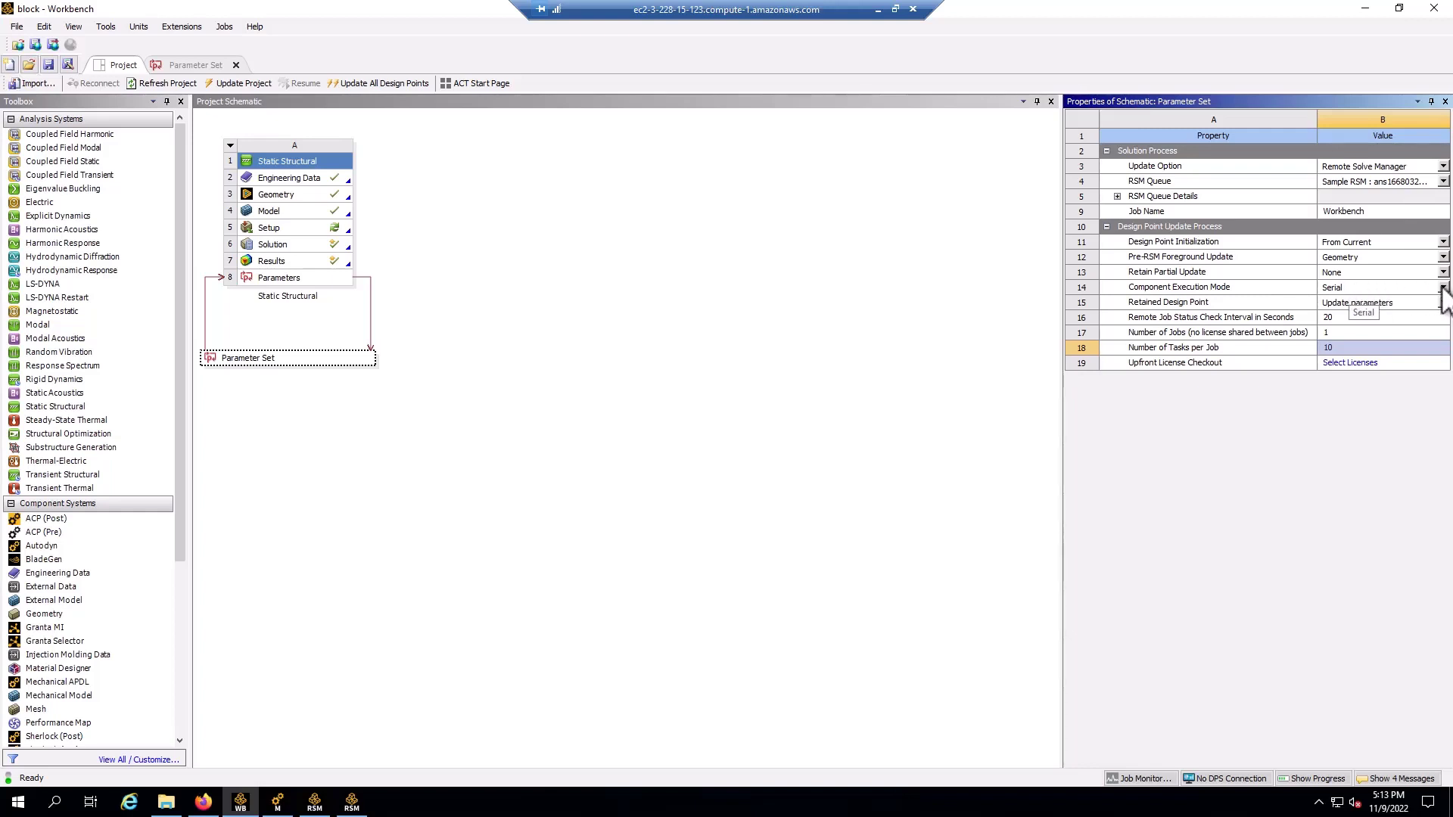
Set Component Execution Mode to Parallel with 10 cores per task
left_click(1444, 288)
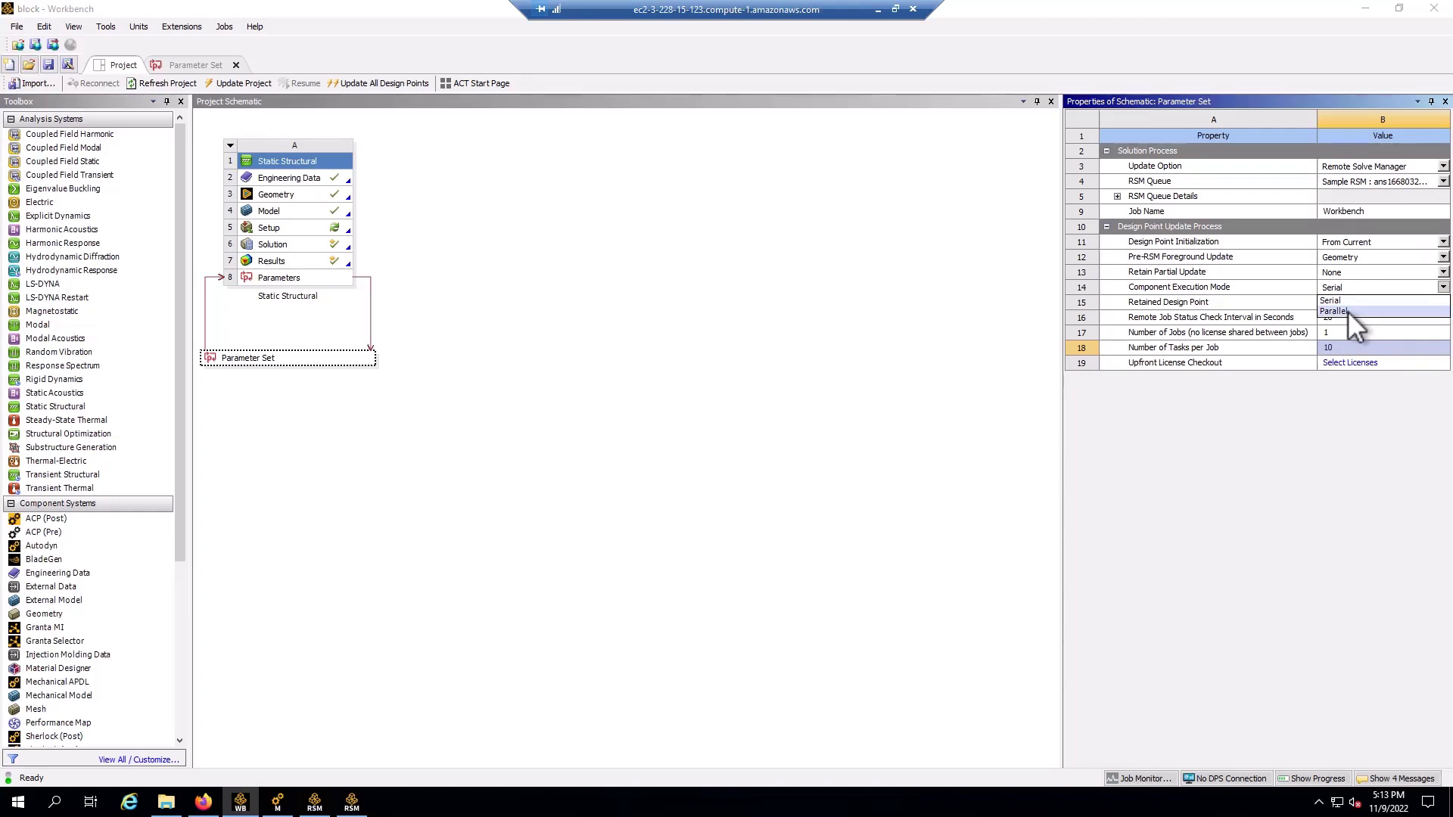
left_click(1334, 311)
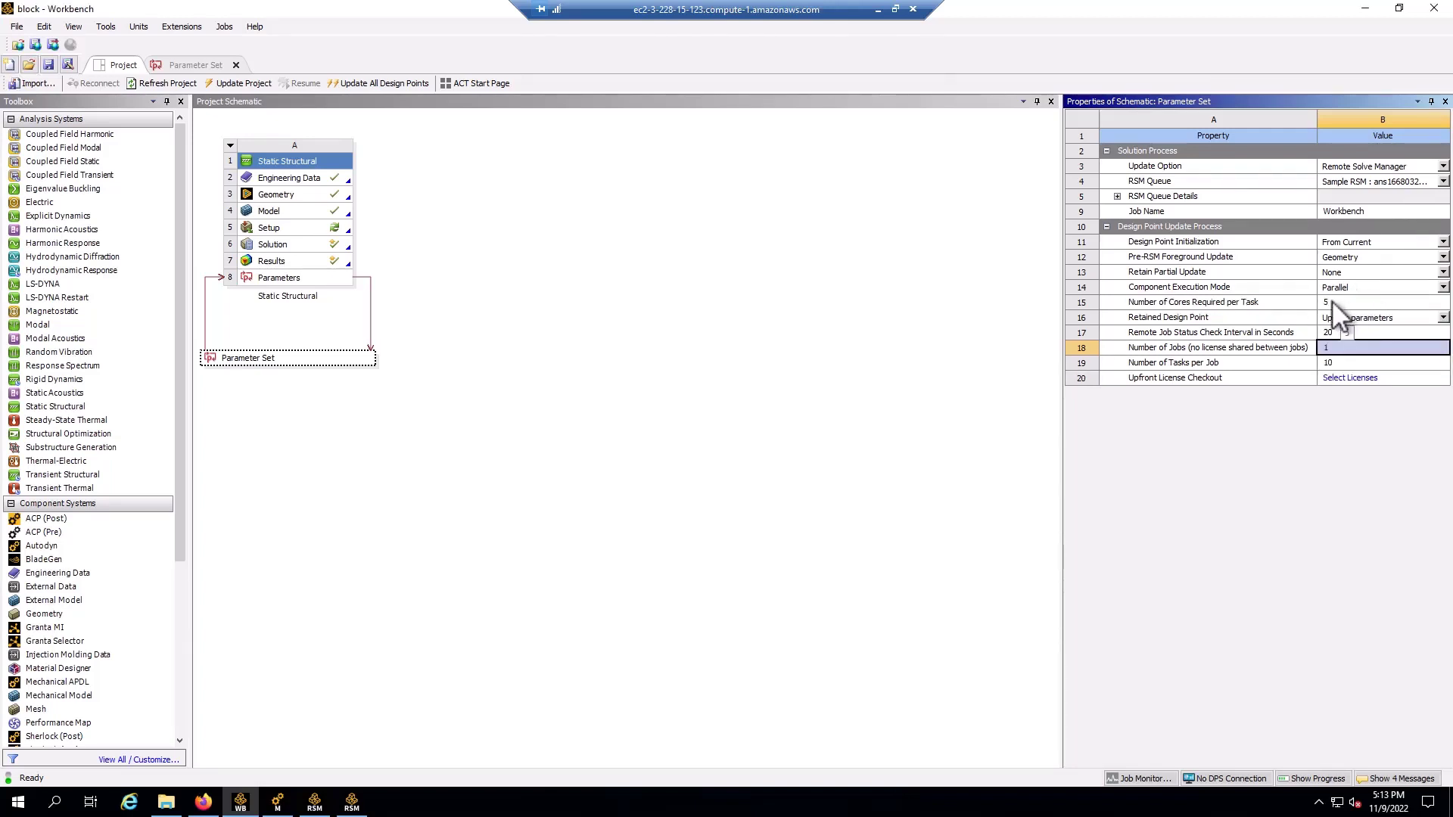
left_click(1332, 302)
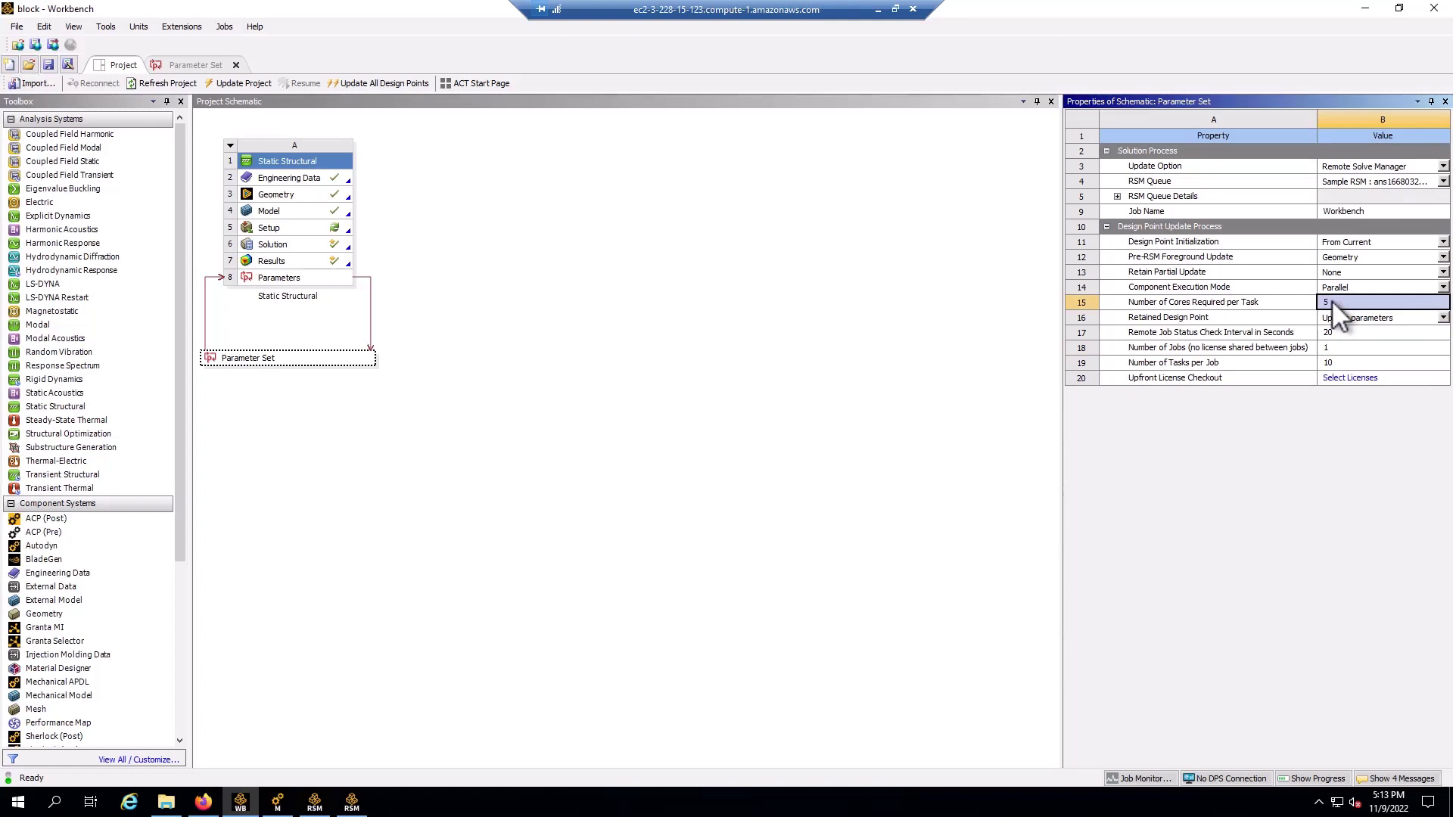
type("10")
key("Return")
Save the project, confirm Update All Design Points on Sample RSM, and display the progress panel
left_click(967, 343)
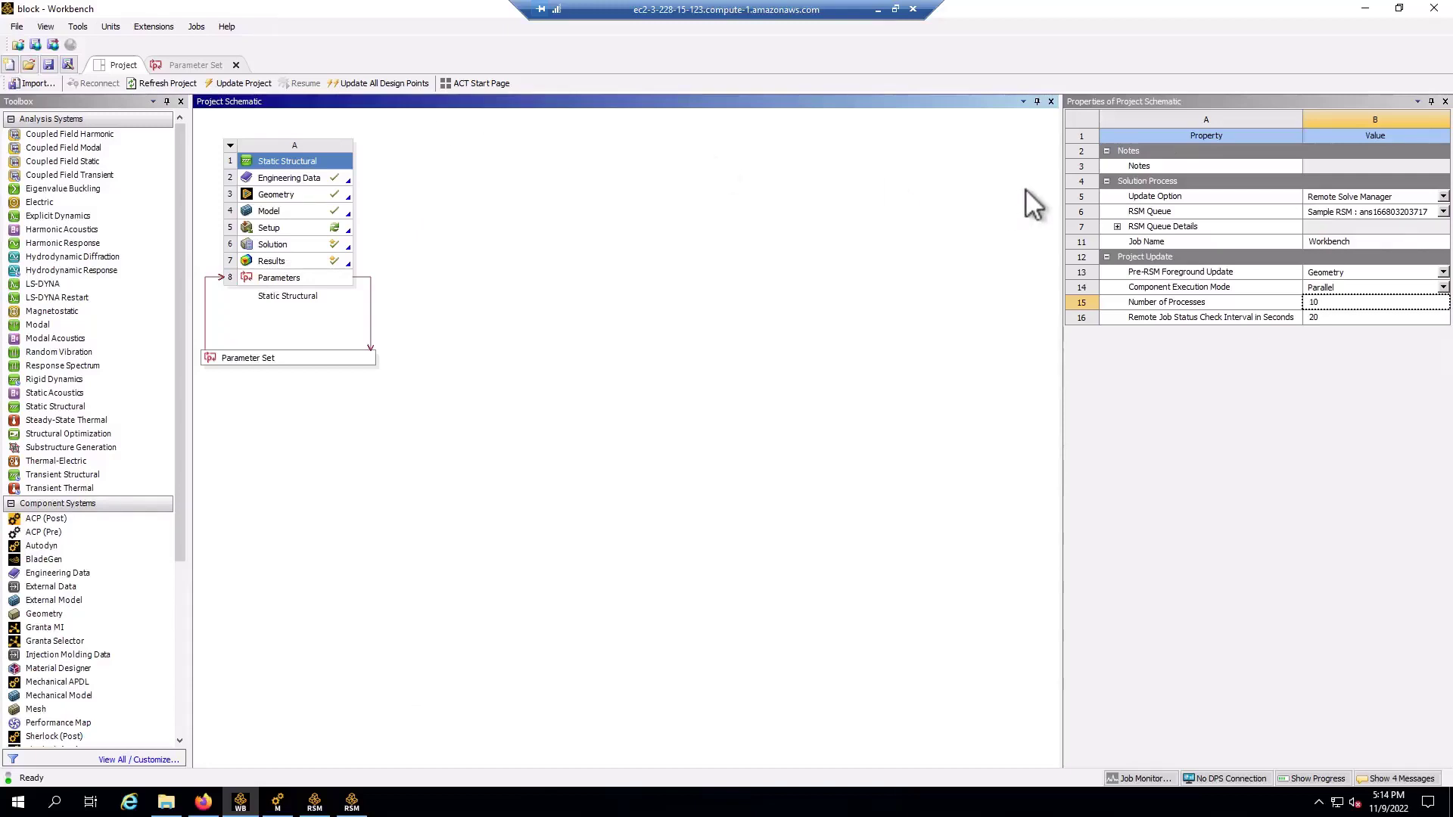
left_click(374, 85)
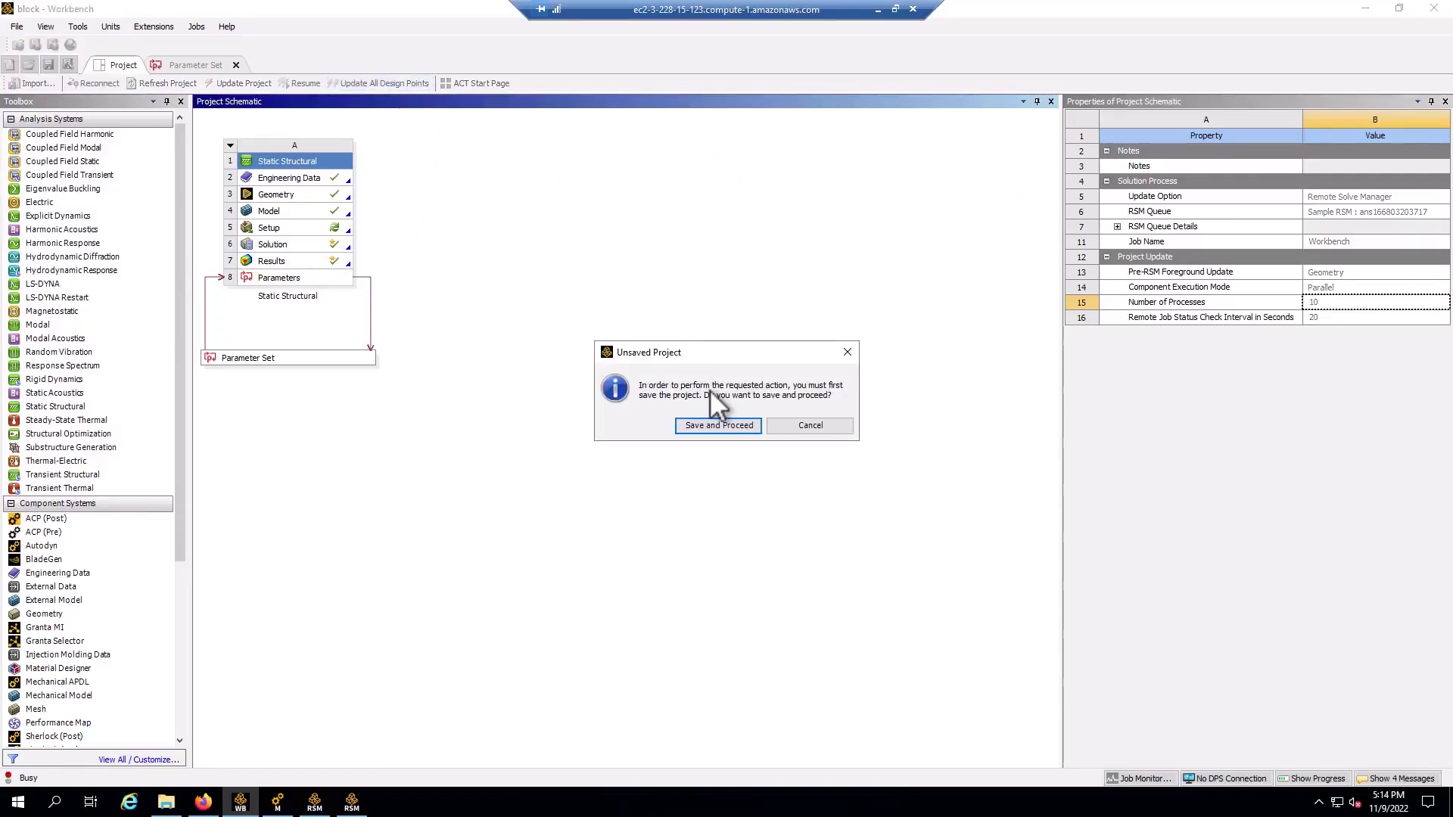
left_click(719, 426)
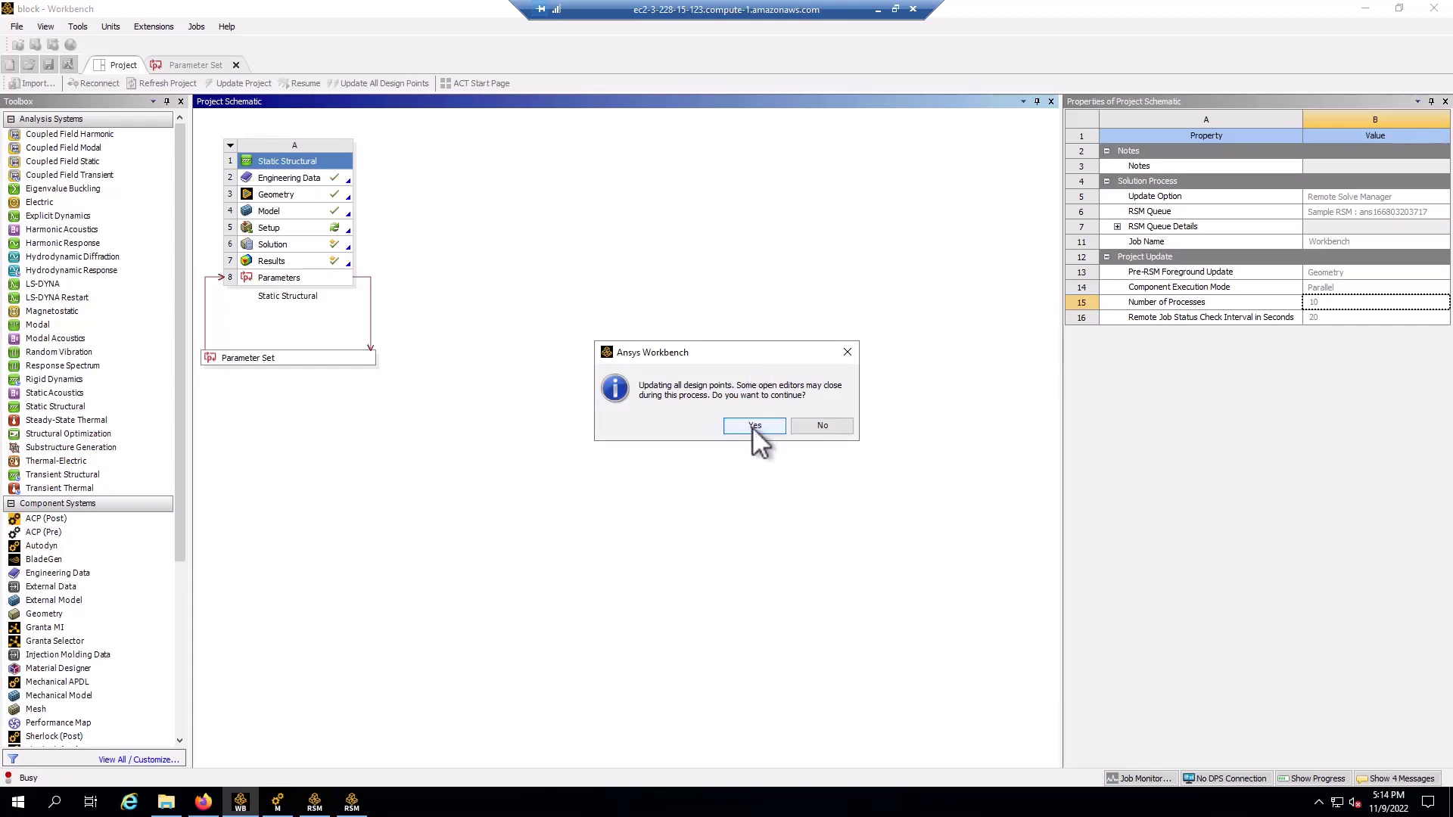
left_click(754, 427)
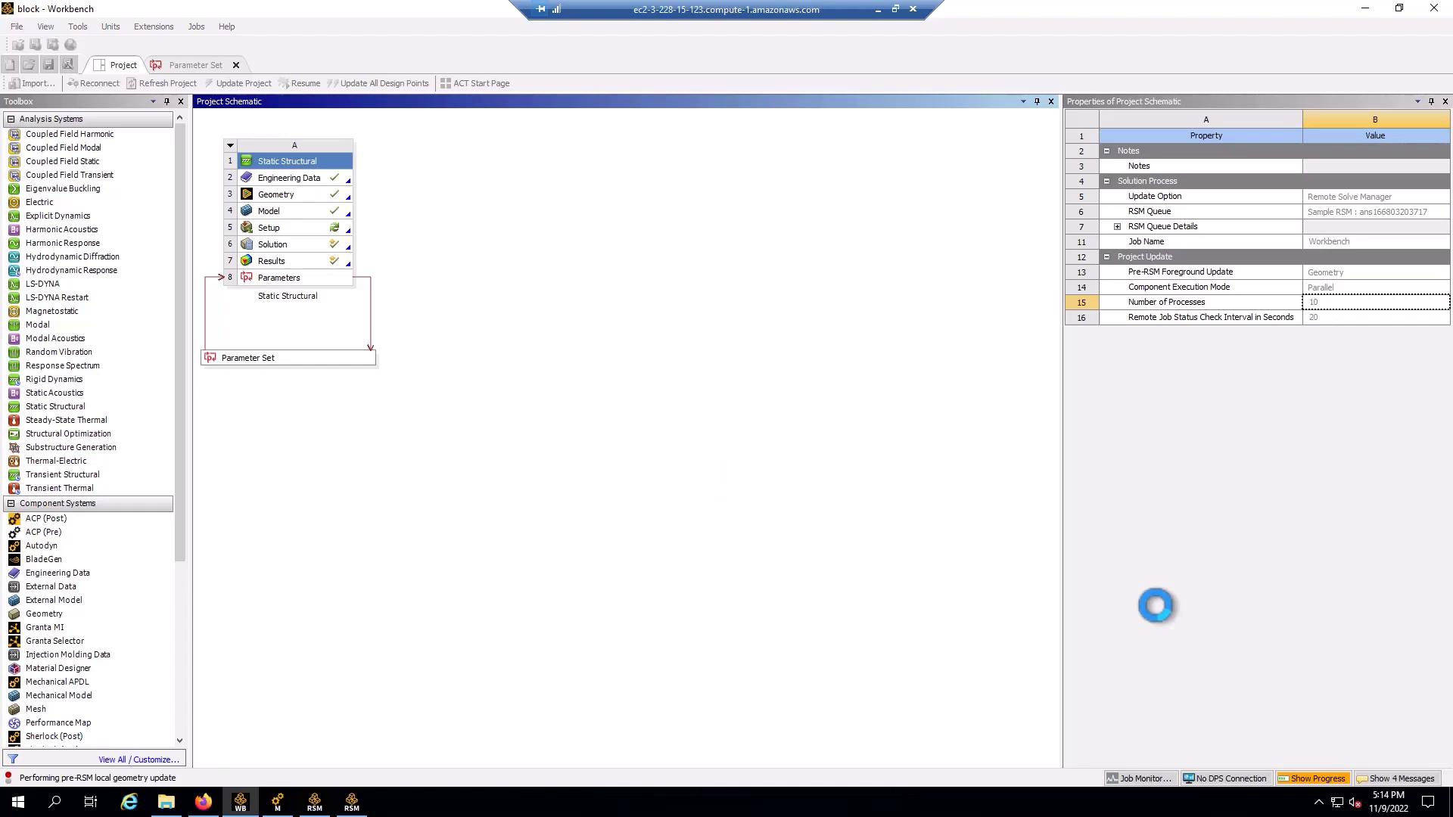
left_click(1303, 777)
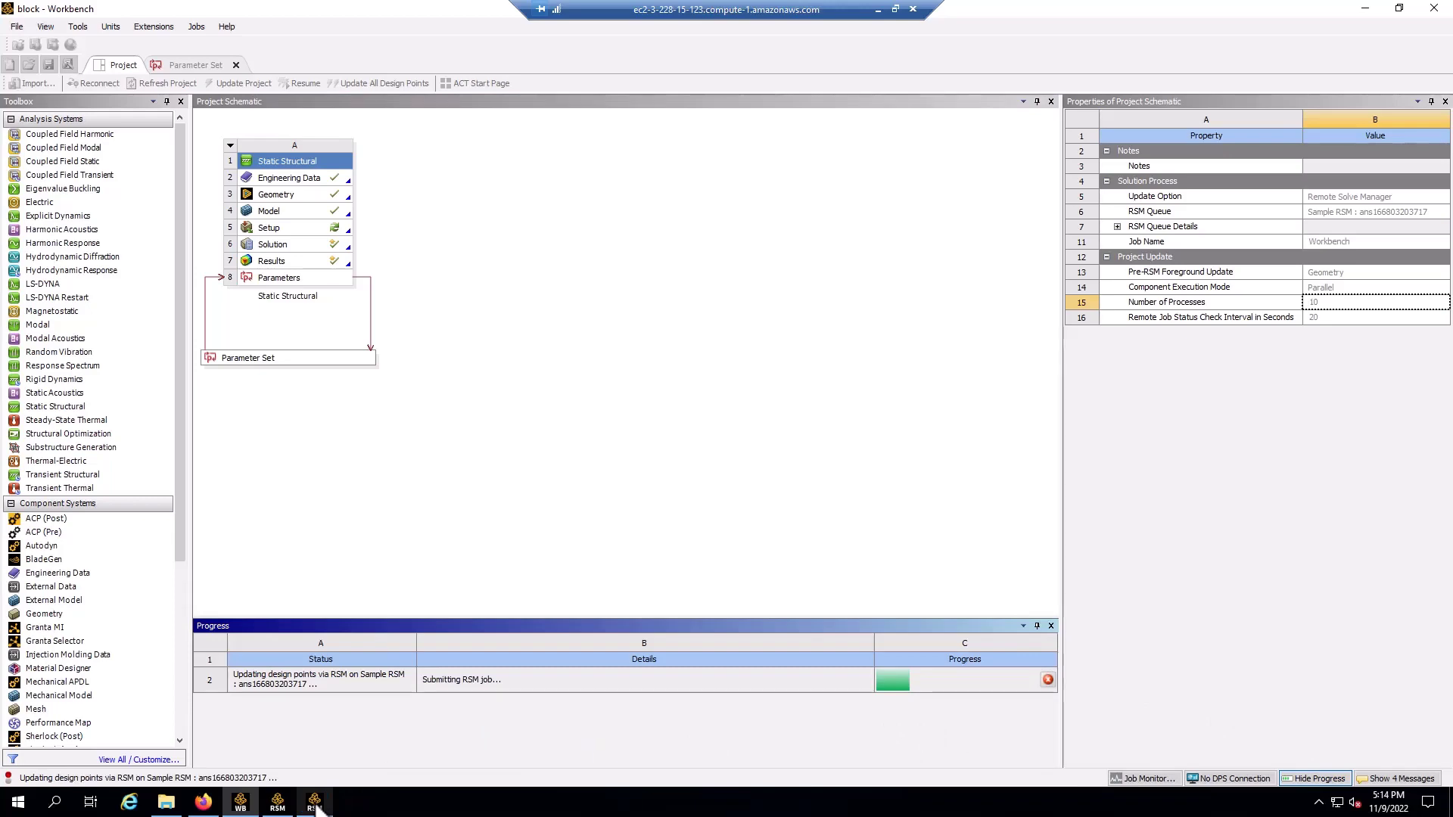
Show the DesignPoints-block(0,...,7) job's submission log in RSM Job Monitoring
left_click(314, 804)
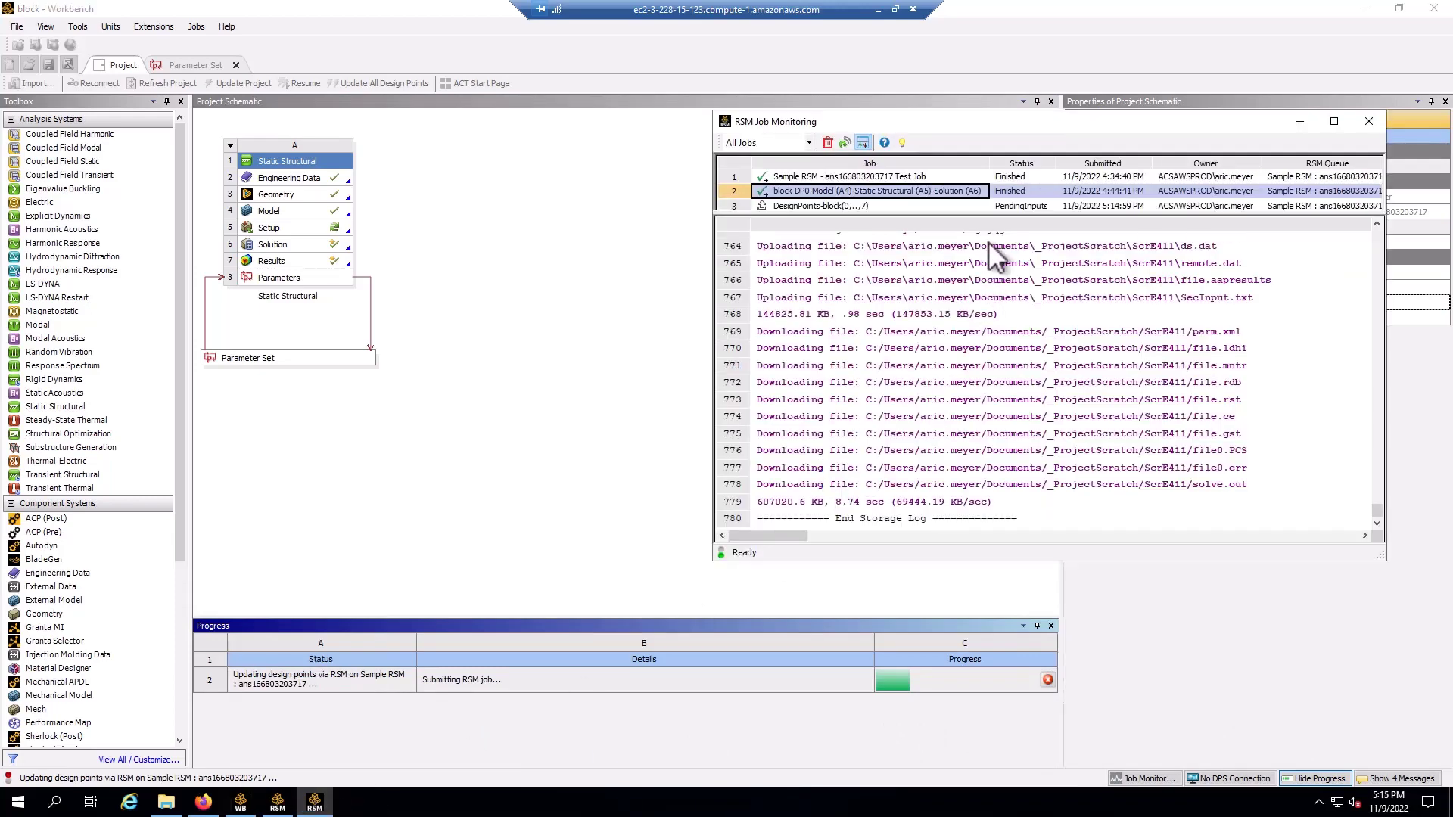
left_click_drag(994, 215, 1018, 243)
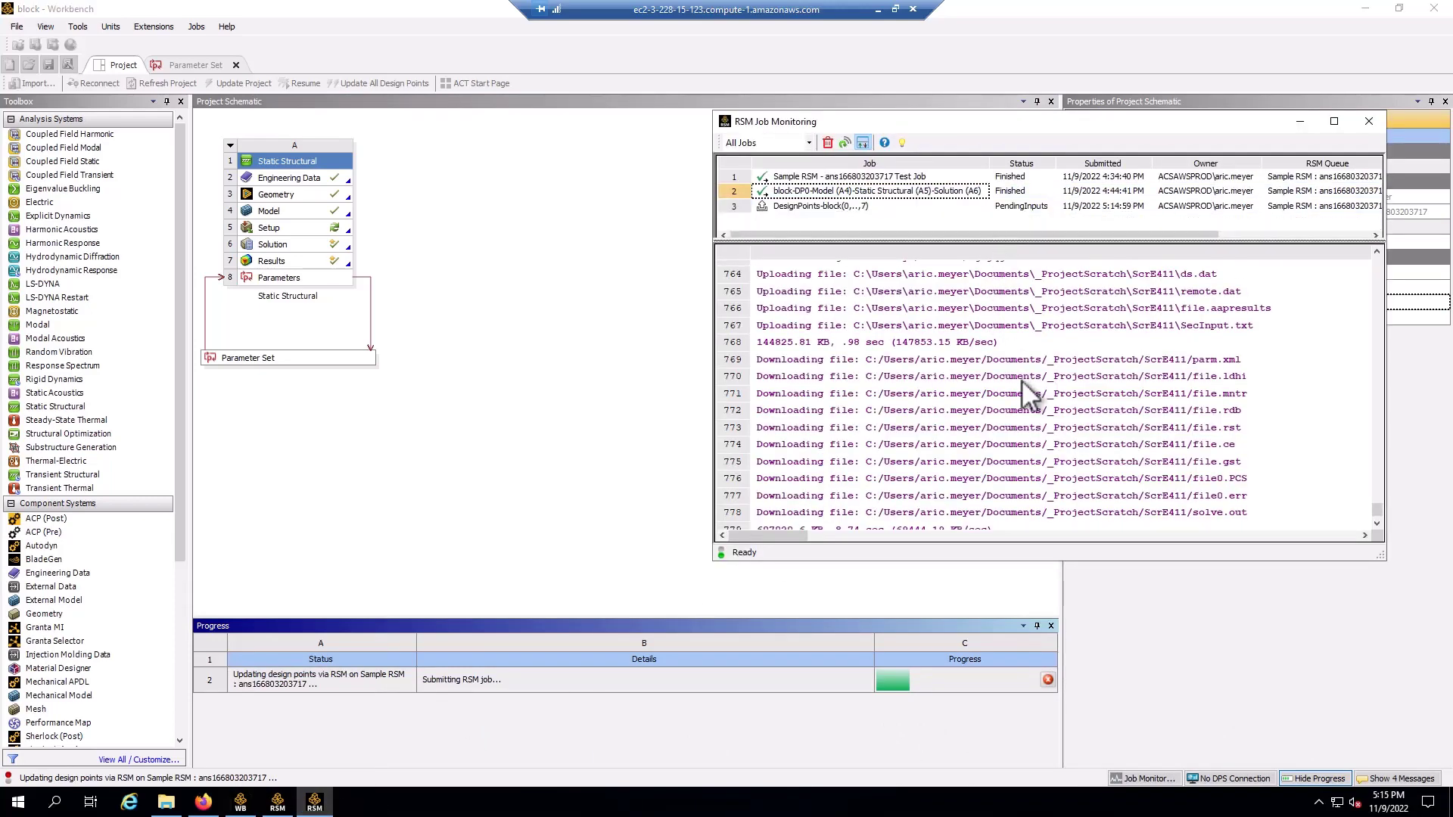
left_click(1142, 778)
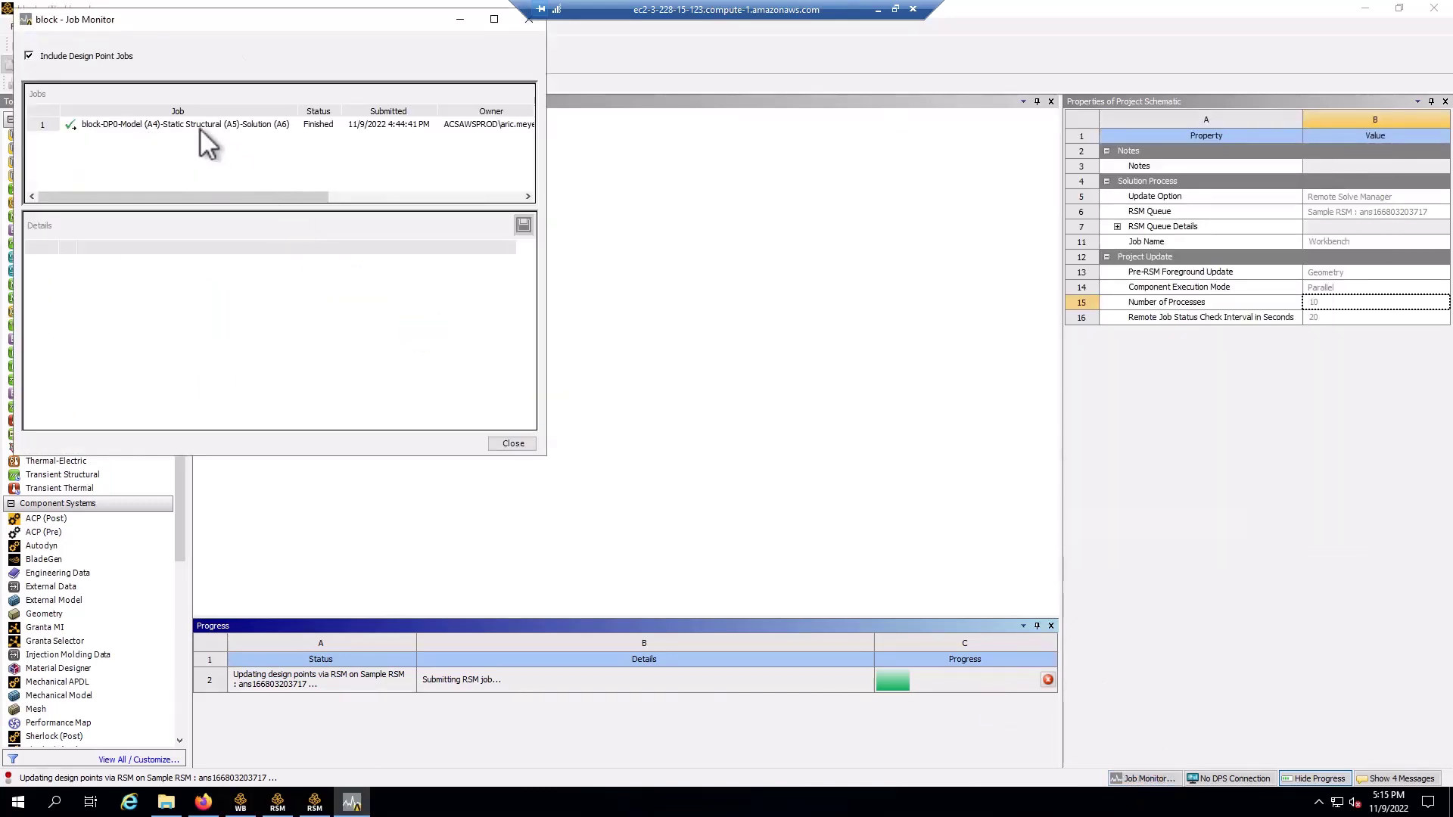
left_click(524, 22)
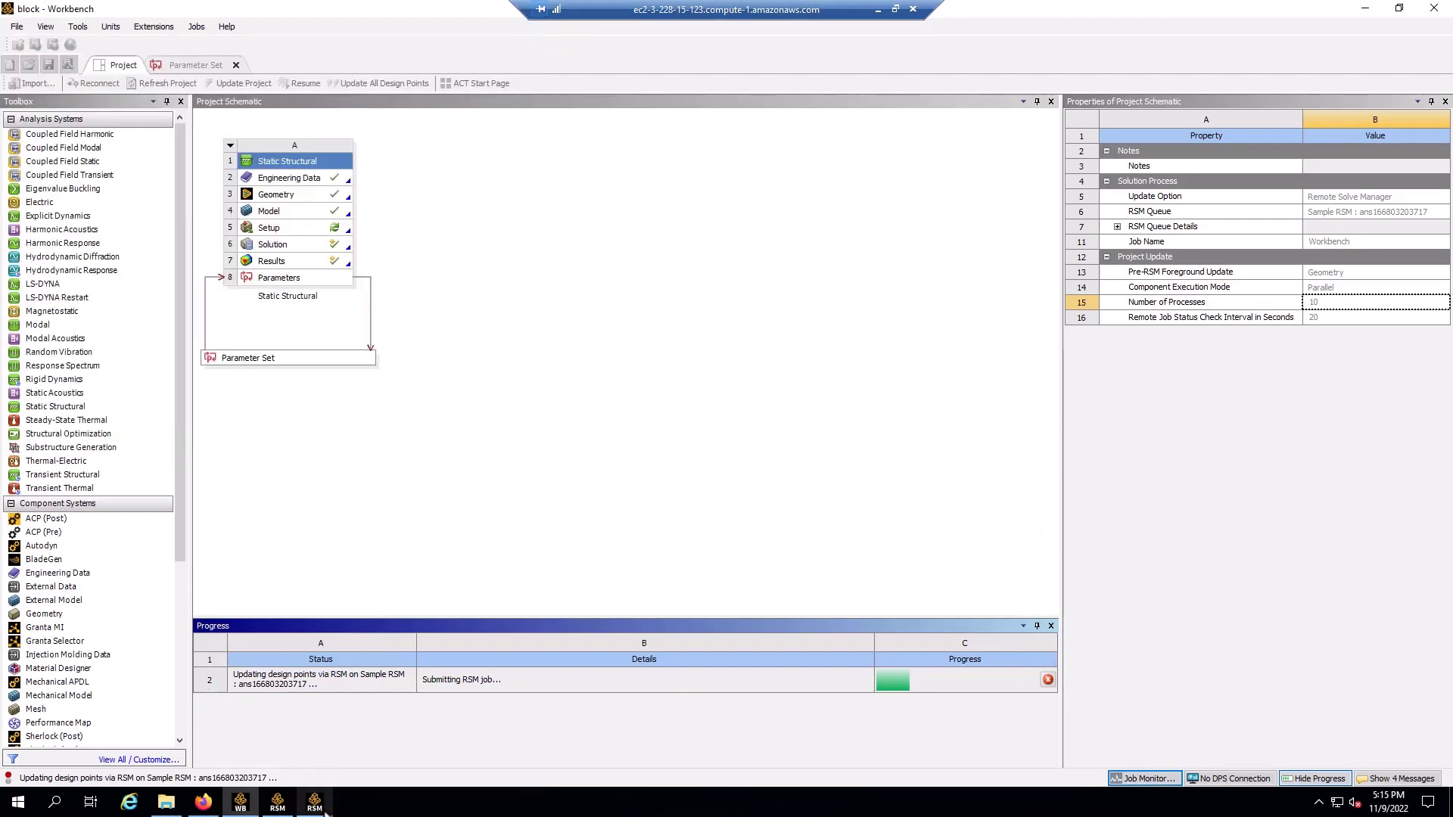
left_click(314, 802)
left_click(850, 208)
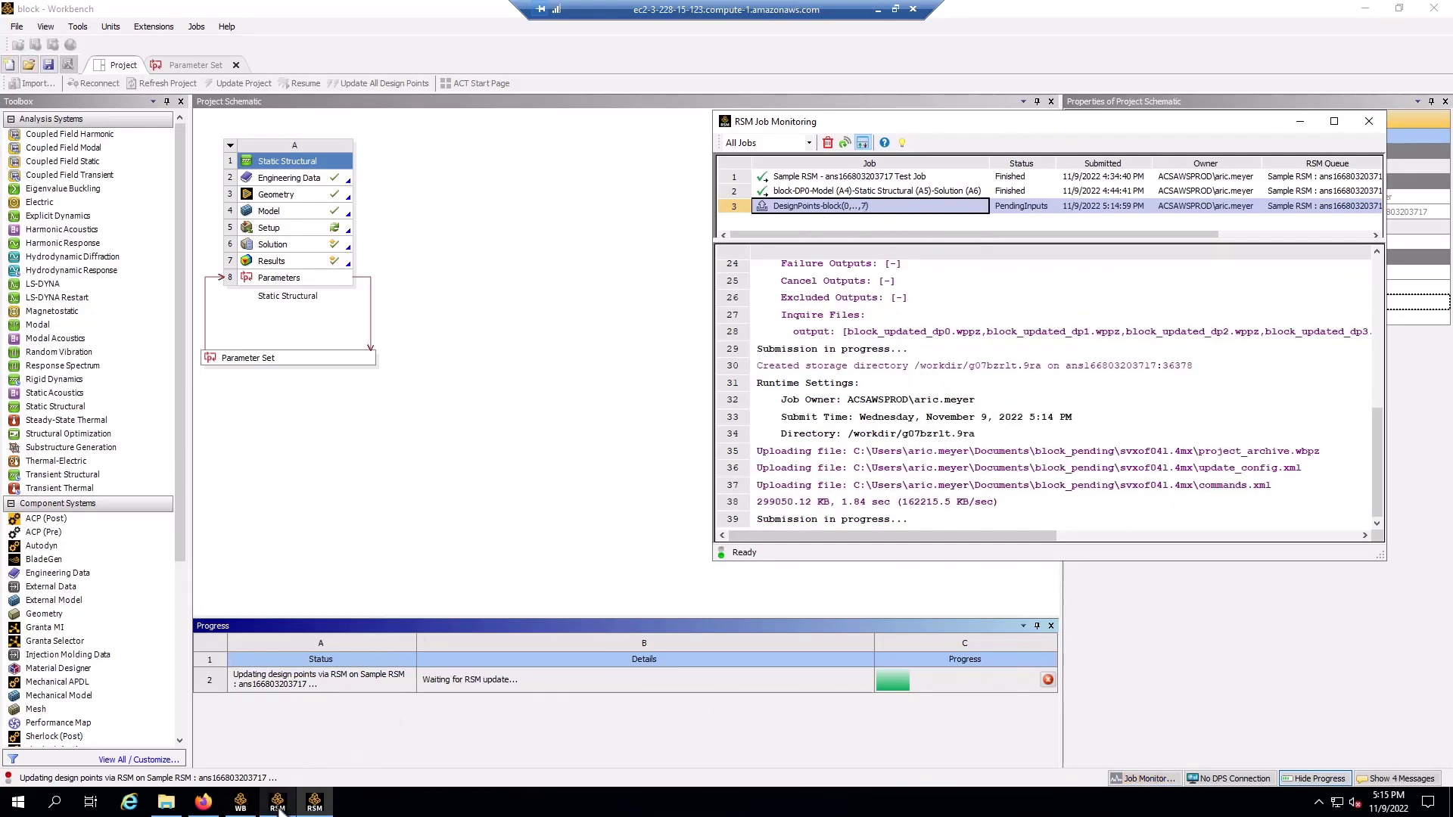
left_click(280, 809)
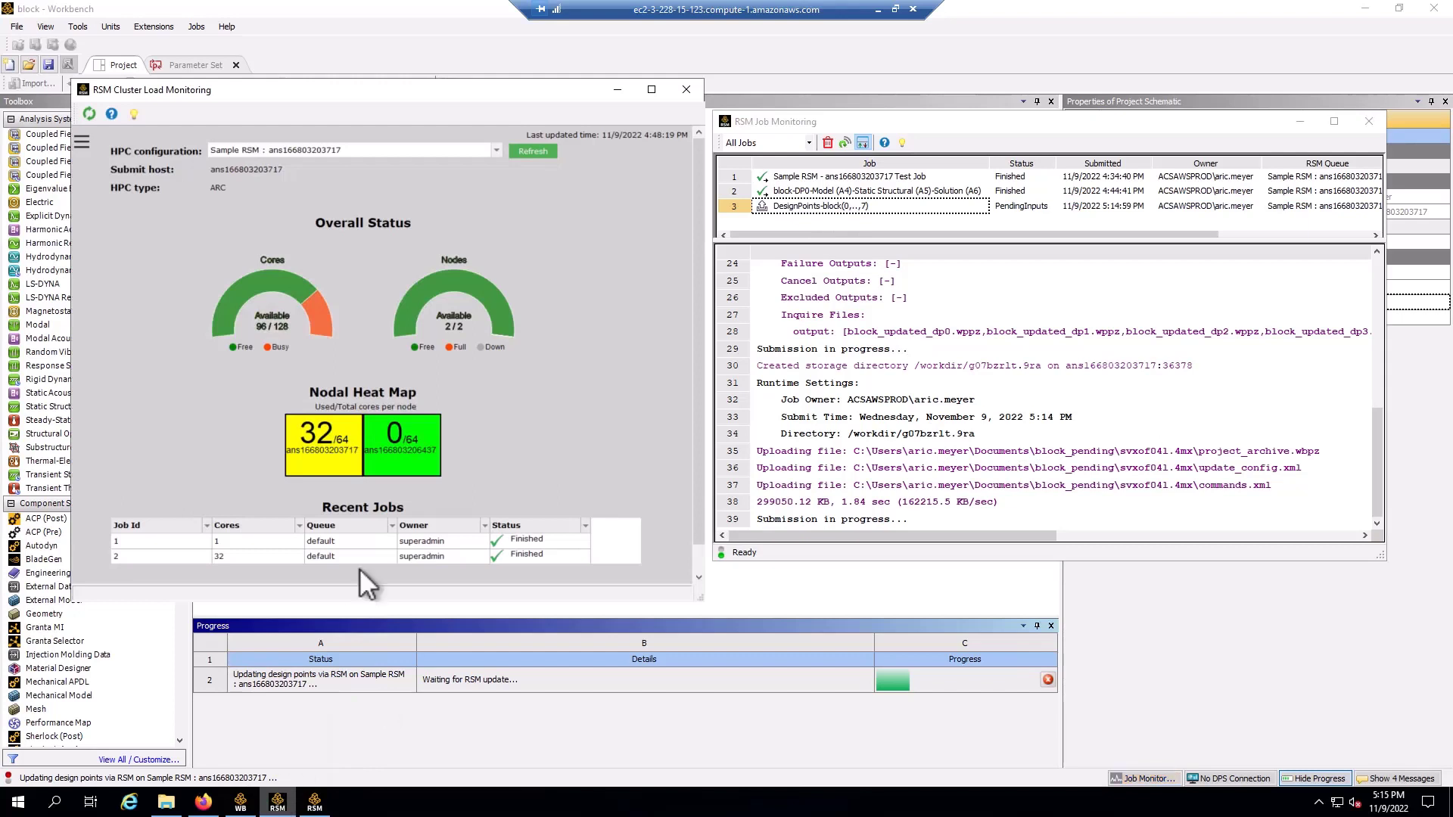
Refresh the cluster load until the design point job finishes with all 128 cores free, then minimize it
left_click(524, 152)
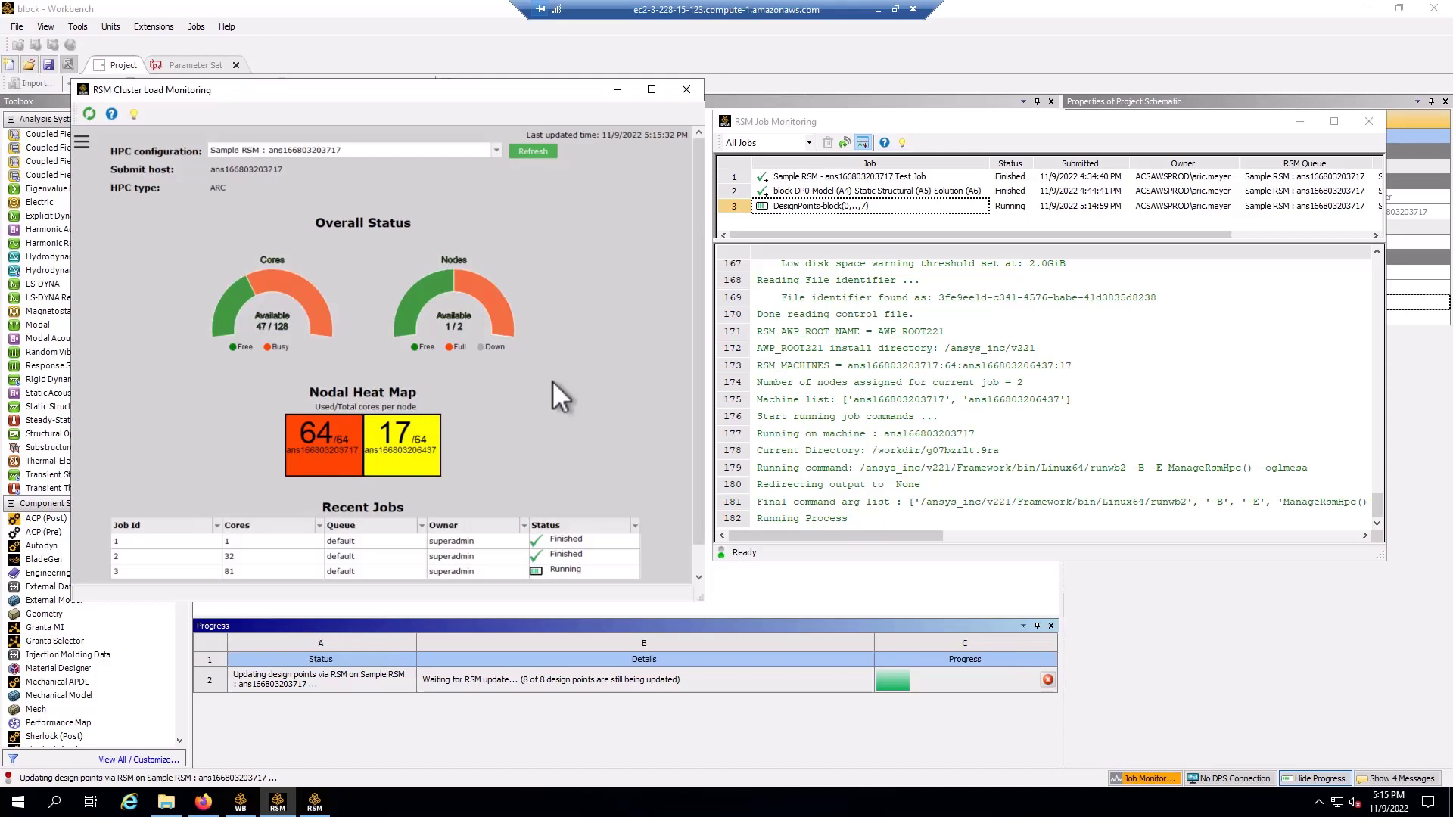
mouse_move(303, 322)
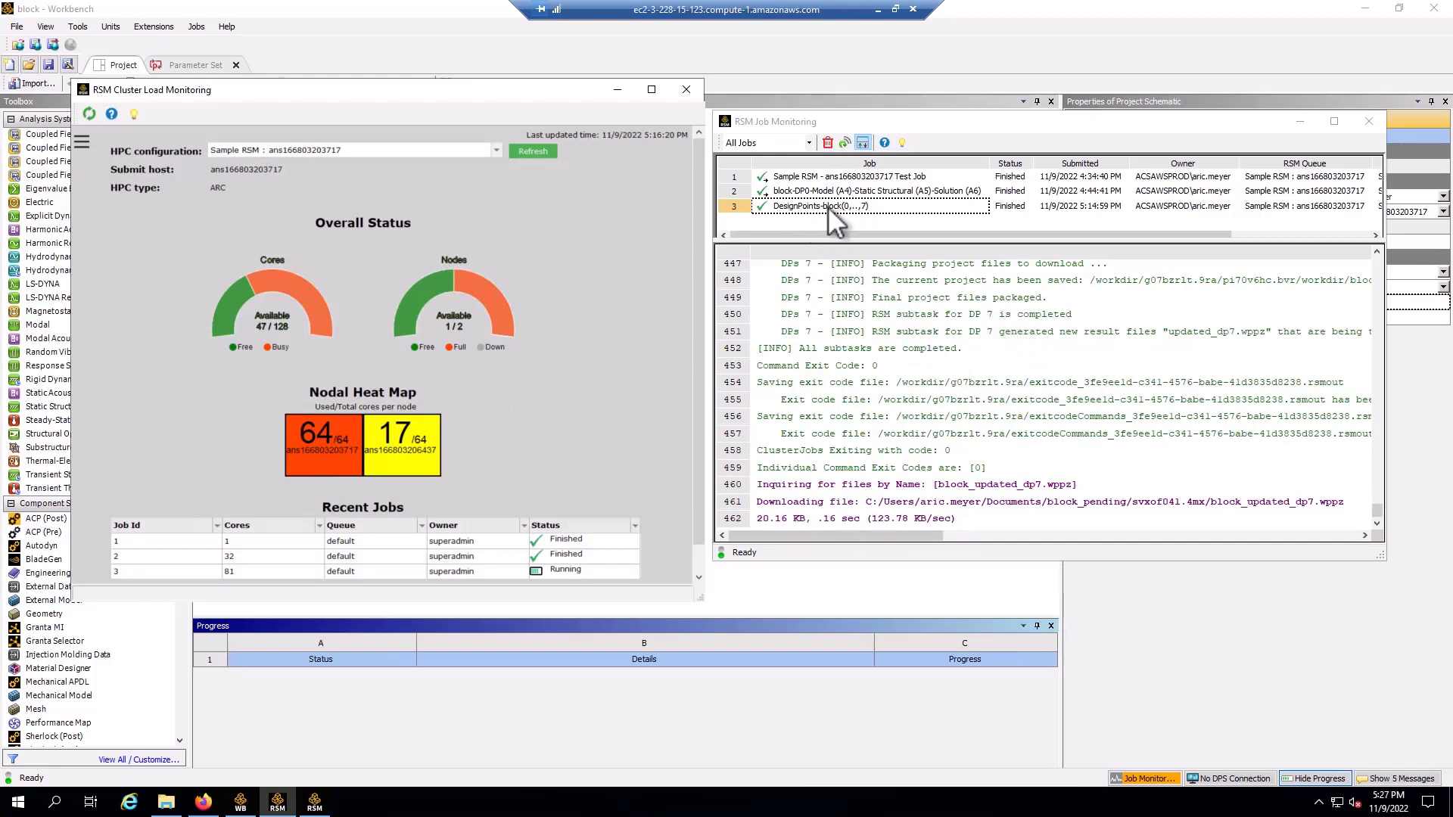
left_click(542, 156)
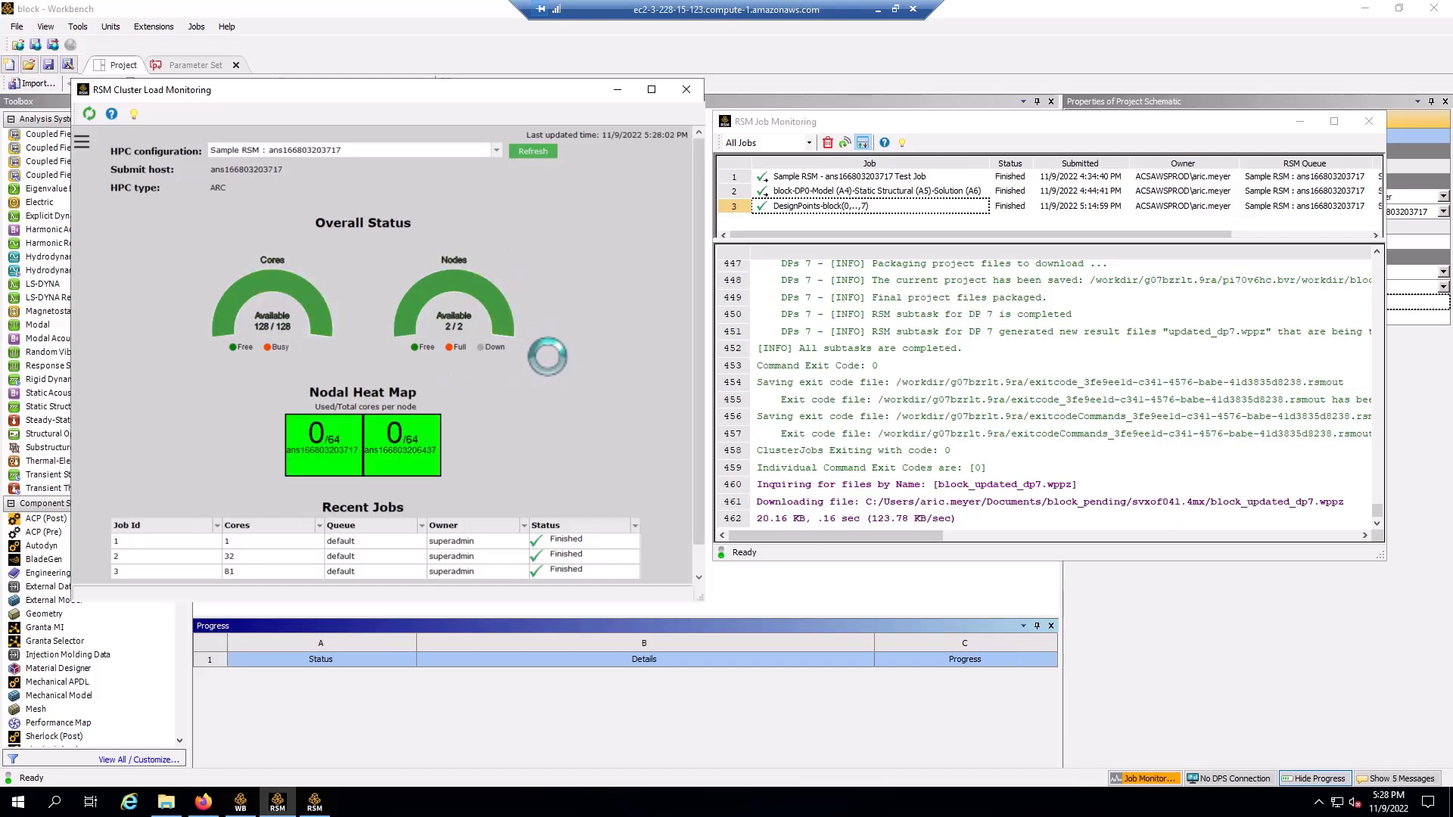
left_click(617, 89)
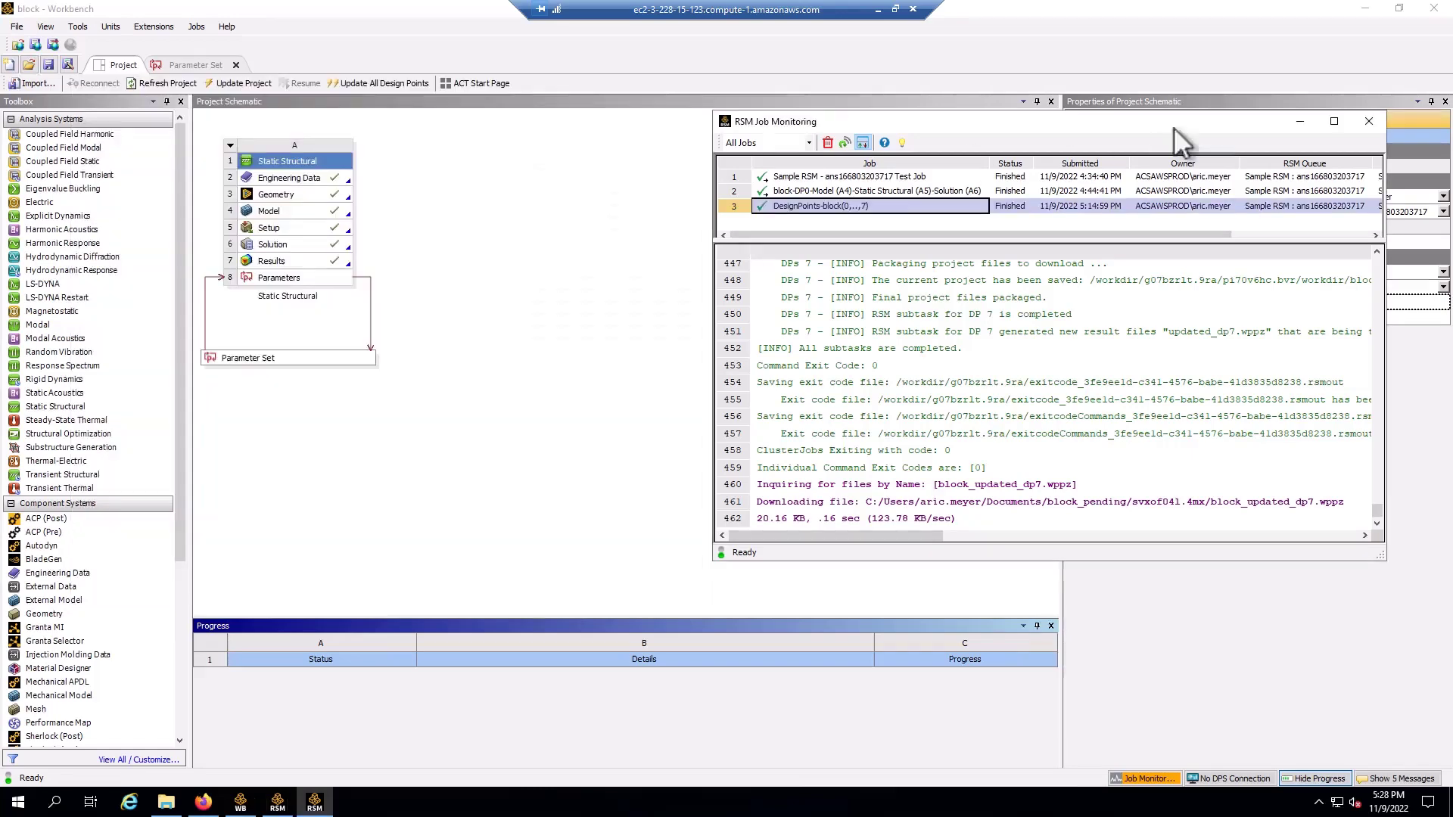
Review deformation and stress results for DP 0–DP 7, peaking at 2.566E+08 Pa at 800 N
left_click(1300, 122)
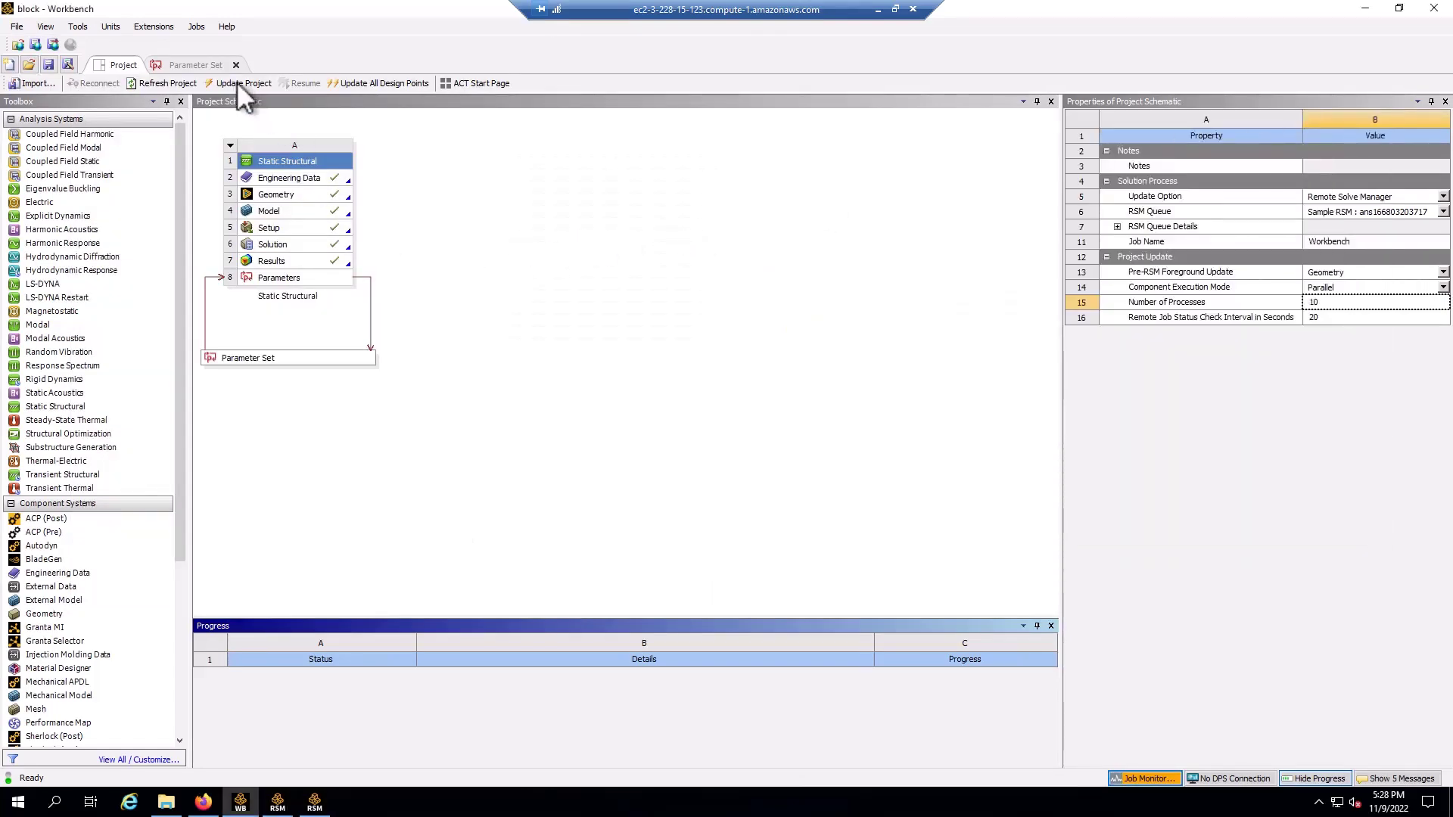
left_click(205, 66)
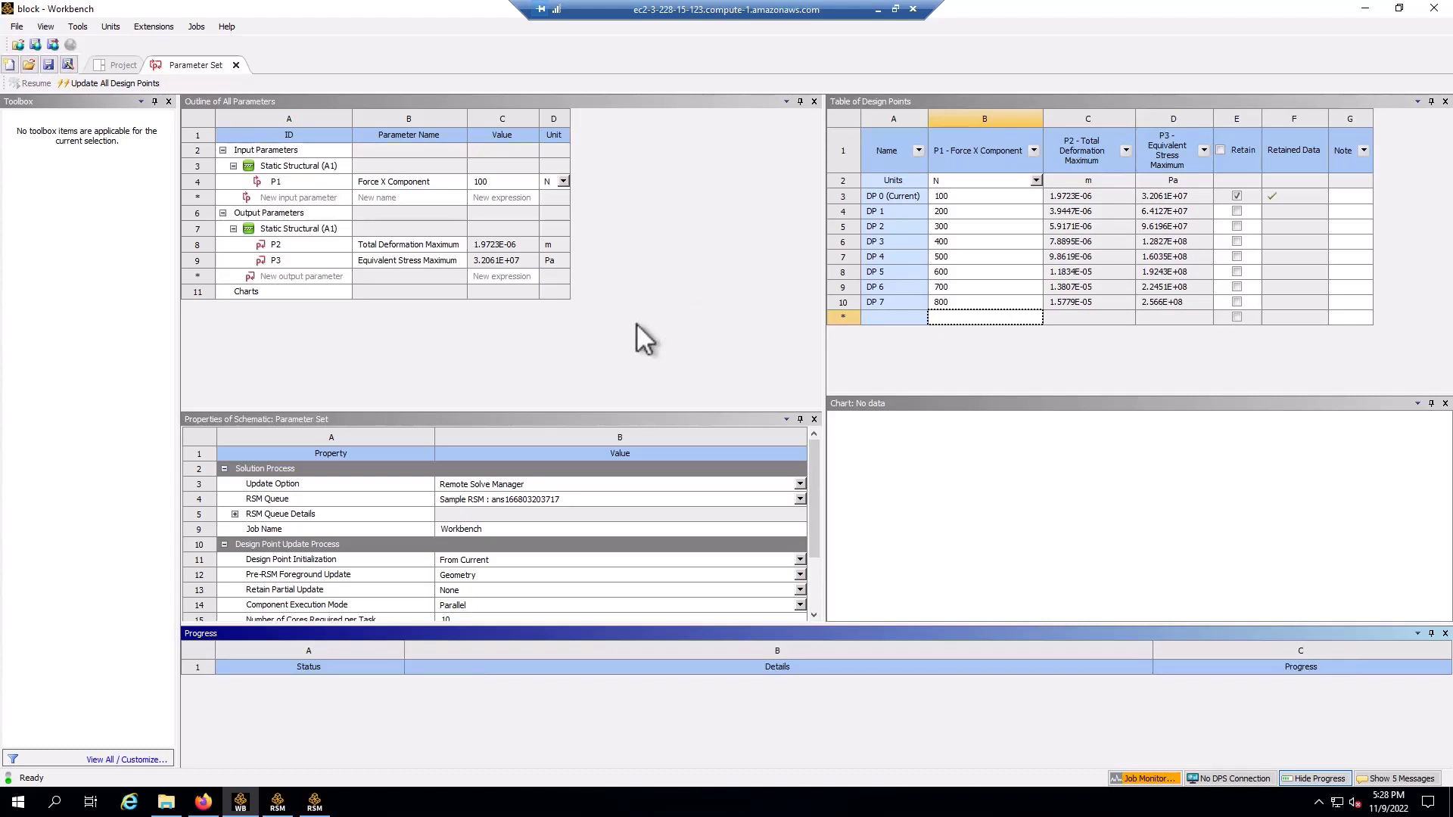
left_click(117, 64)
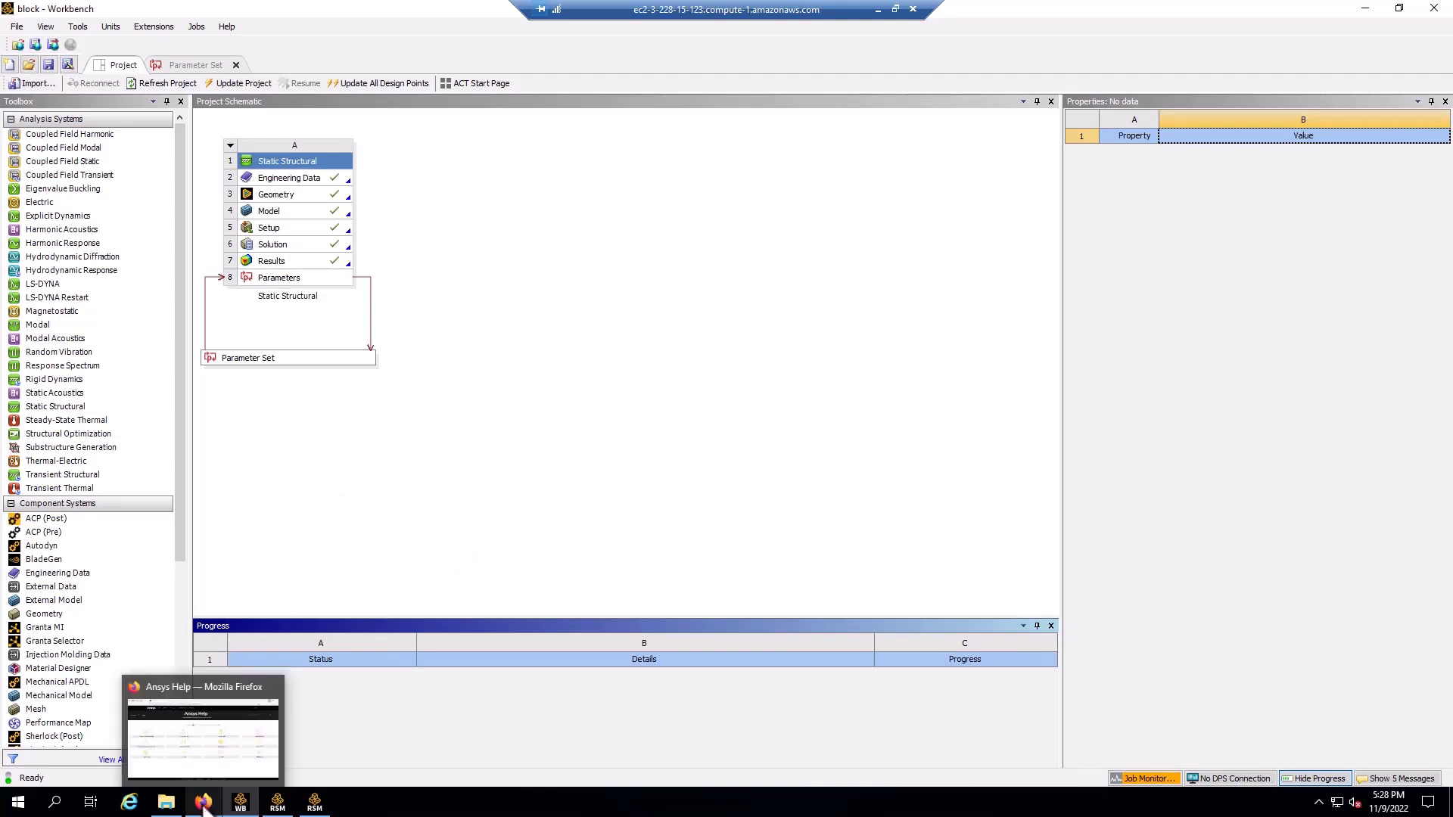
Open the Workbench 2022 R2 User's Guide from the S–Z product list in Ansys Help
left_click(205, 805)
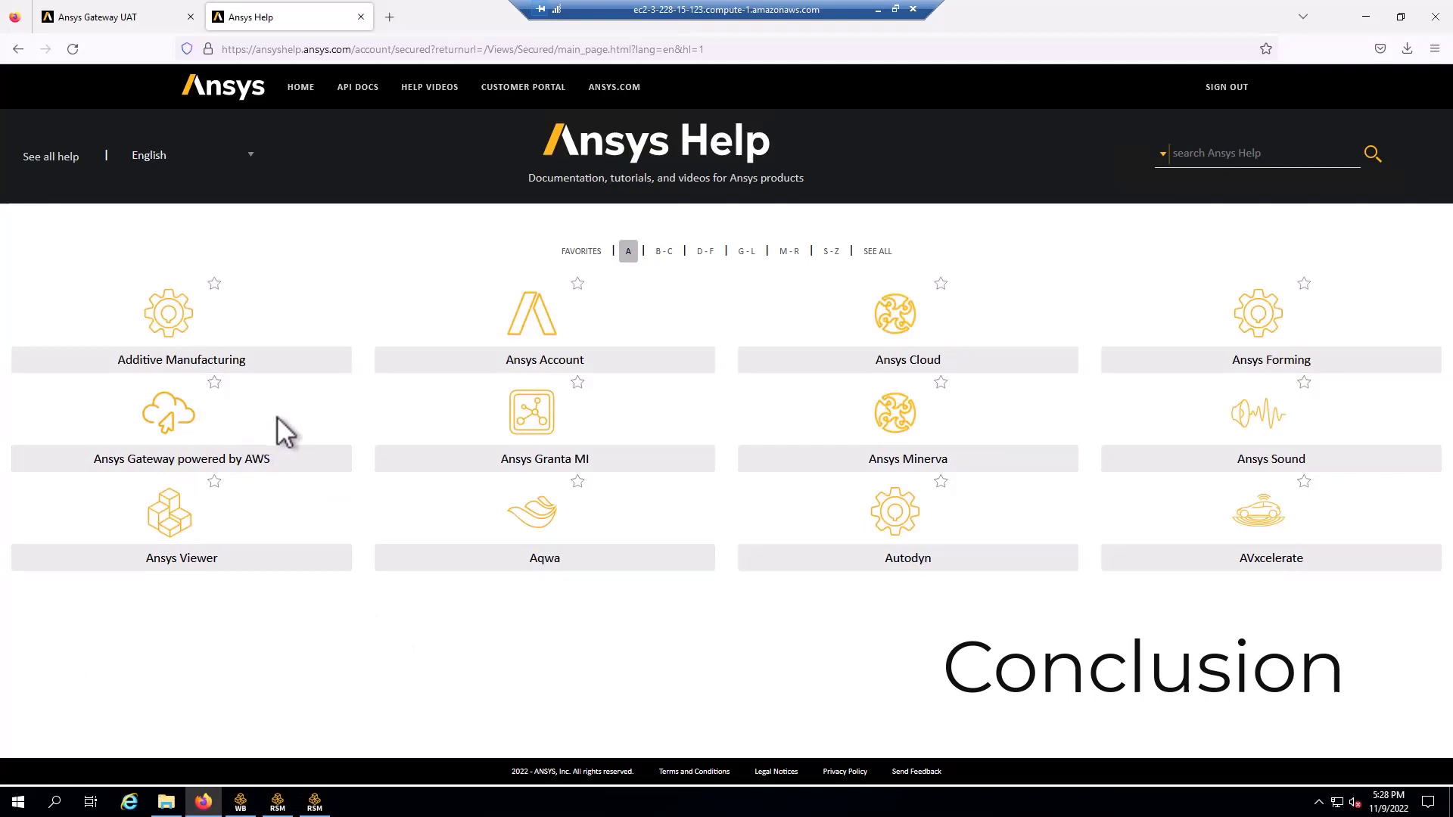
left_click(787, 254)
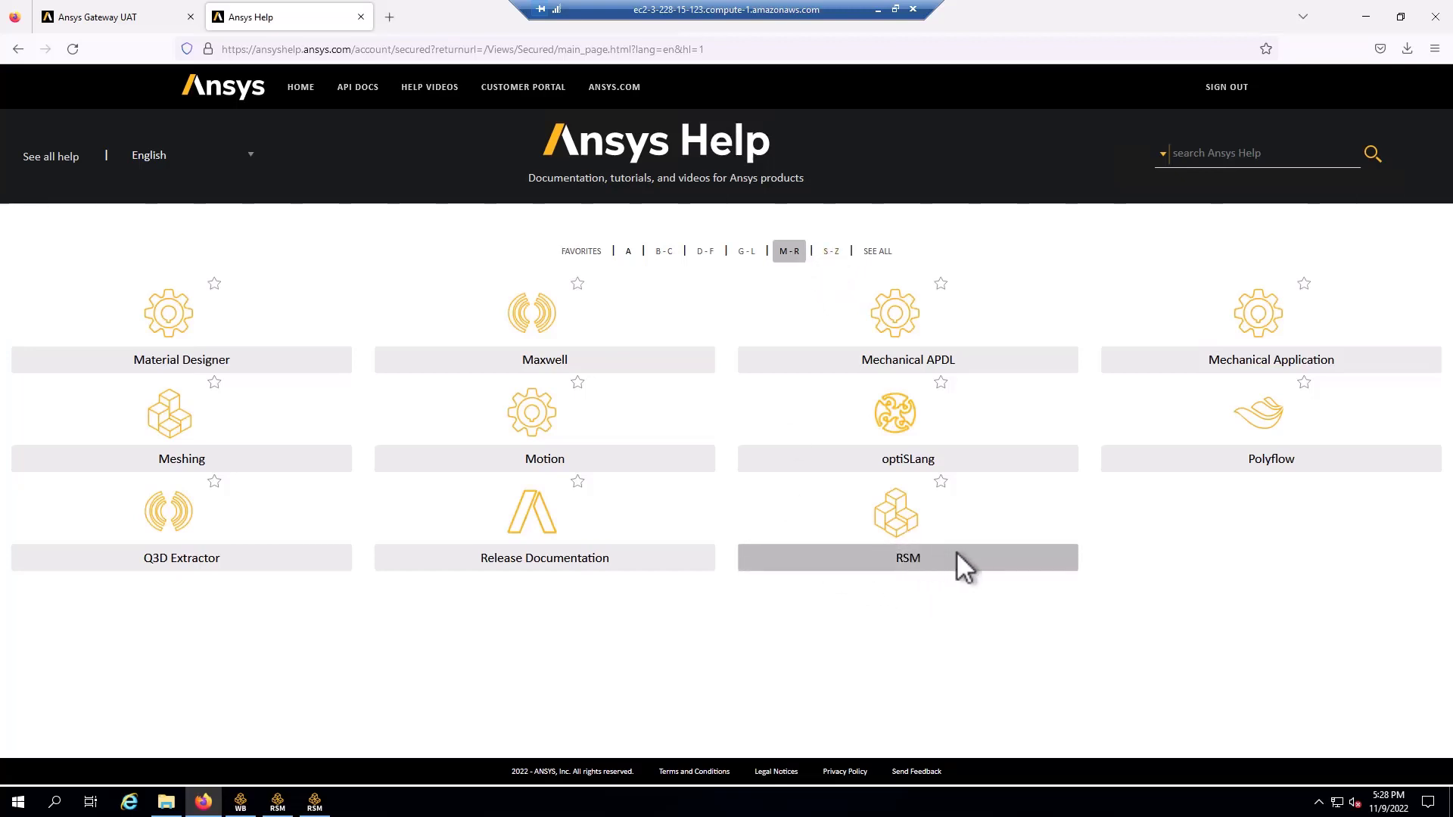
left_click(831, 254)
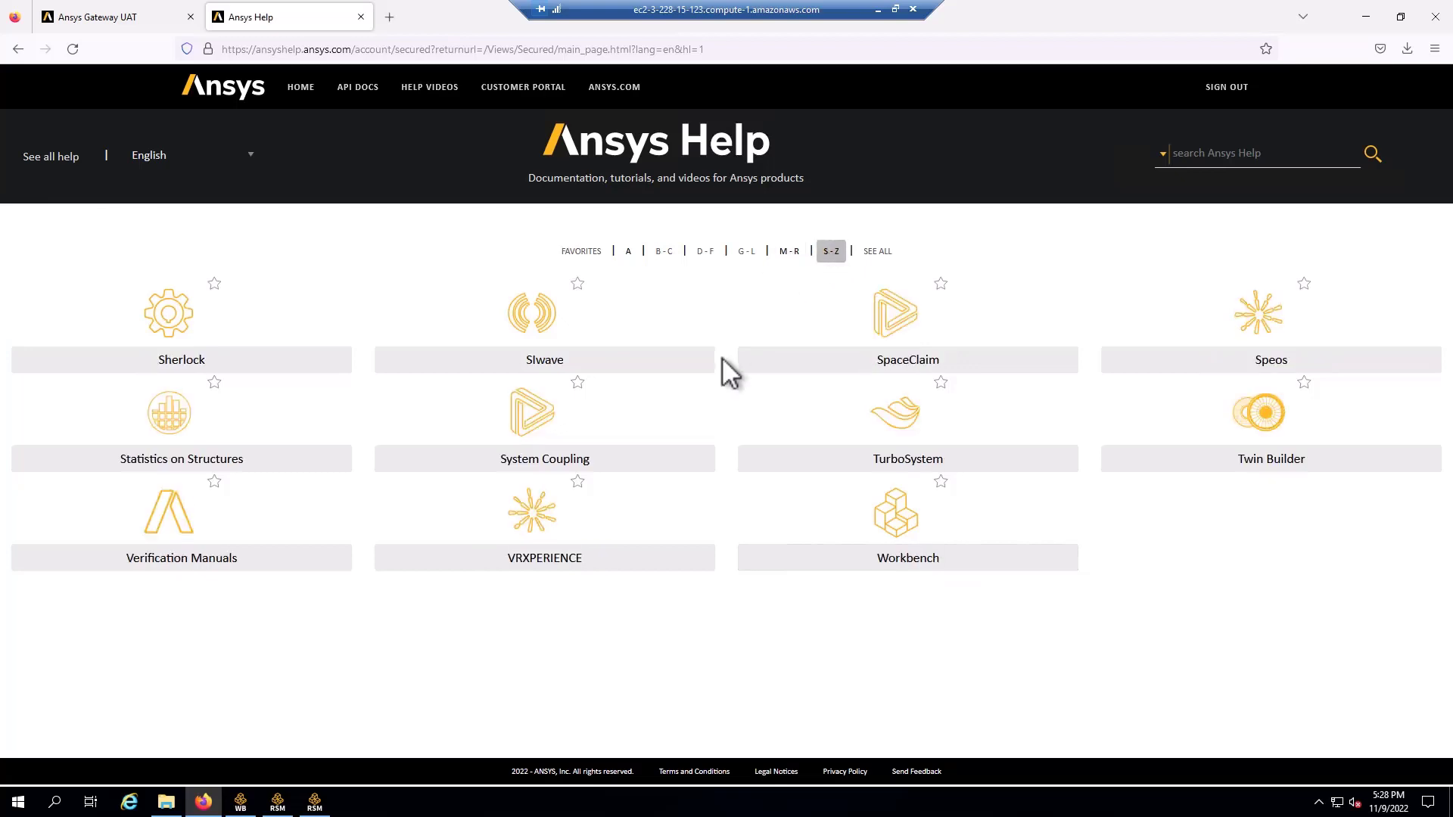
left_click(876, 562)
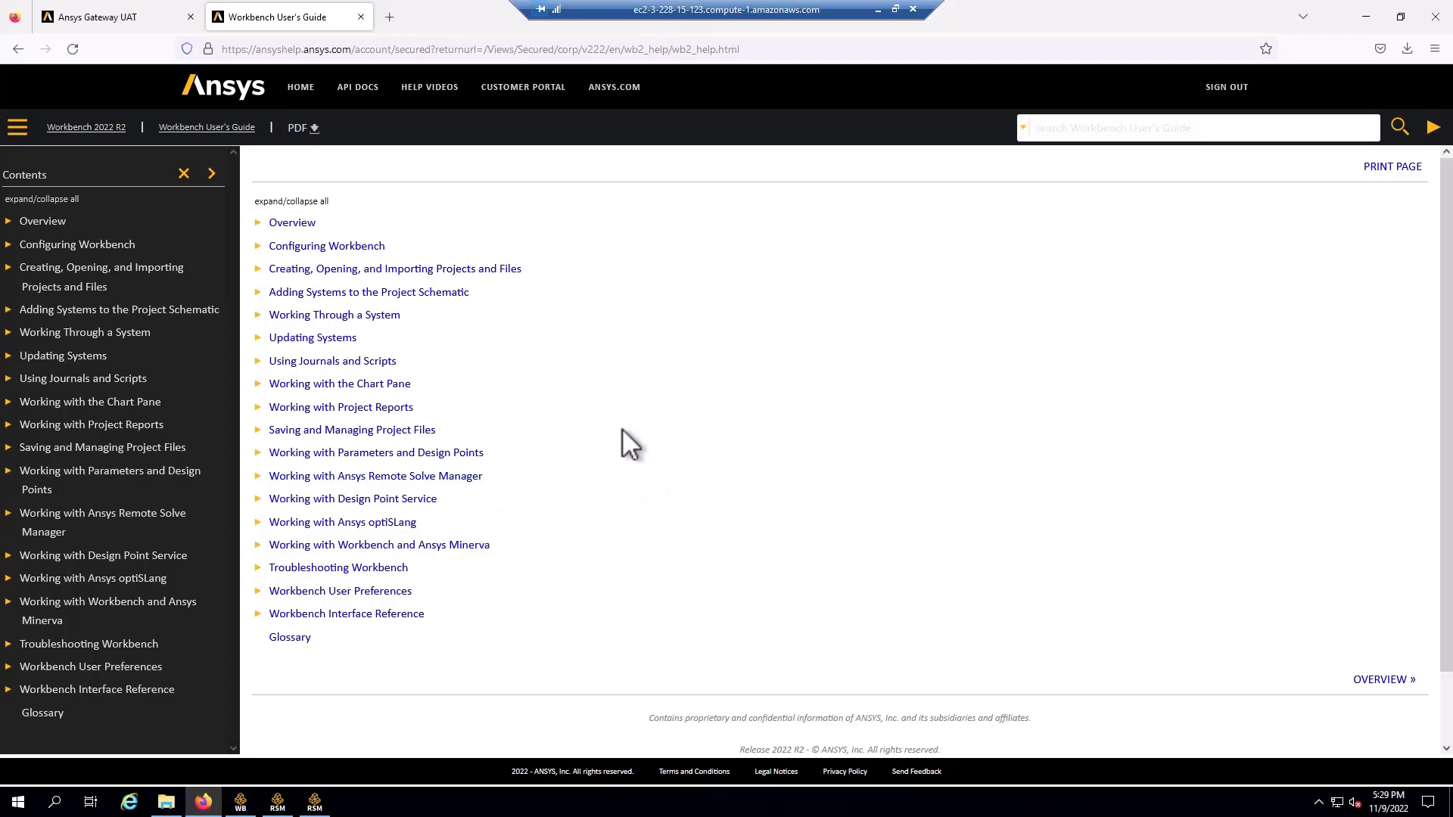
Confirm stopping the Sample RSM cluster on the Gateway dashboard, then open its Timers view
left_click(168, 32)
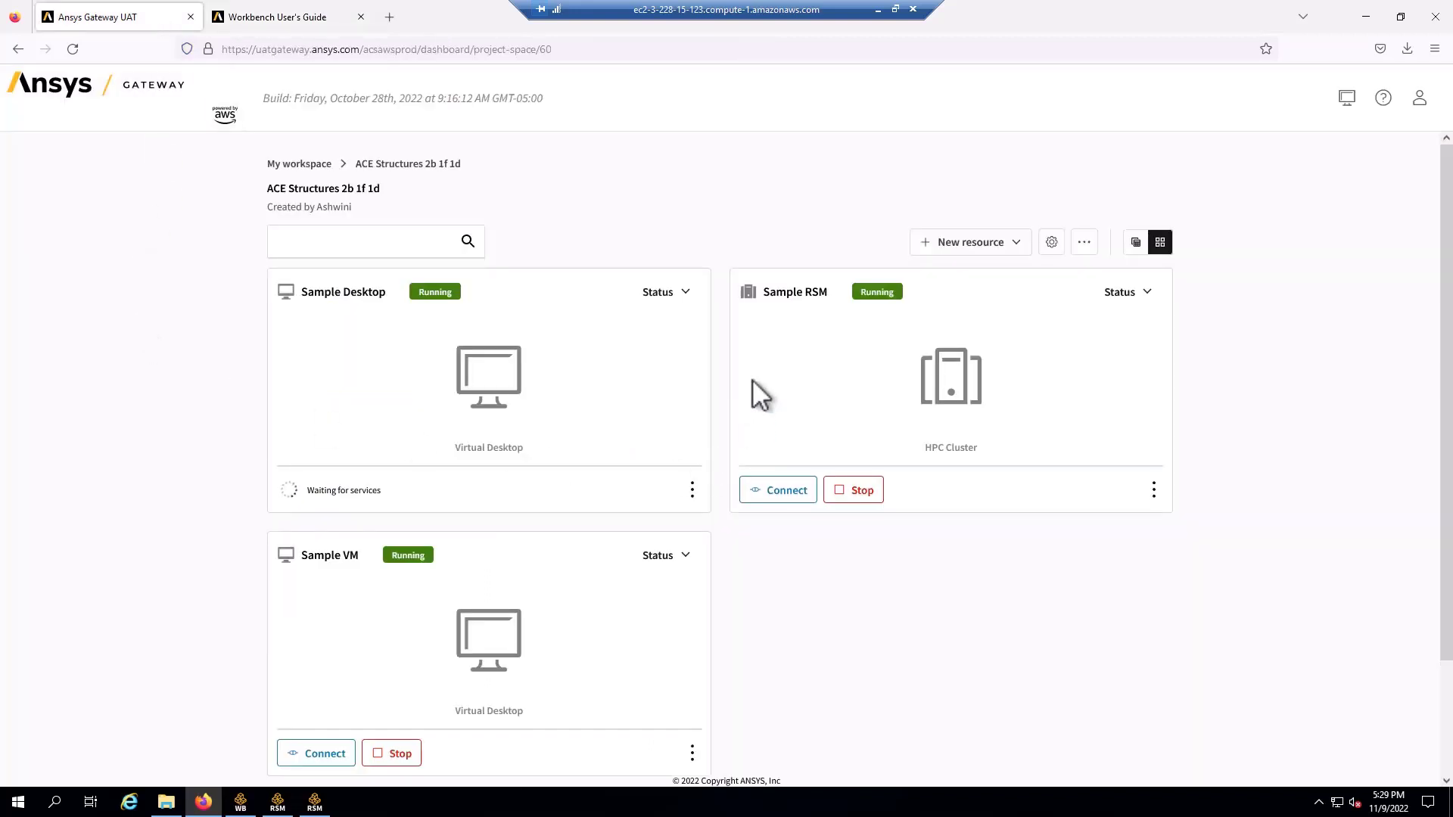
left_click(859, 491)
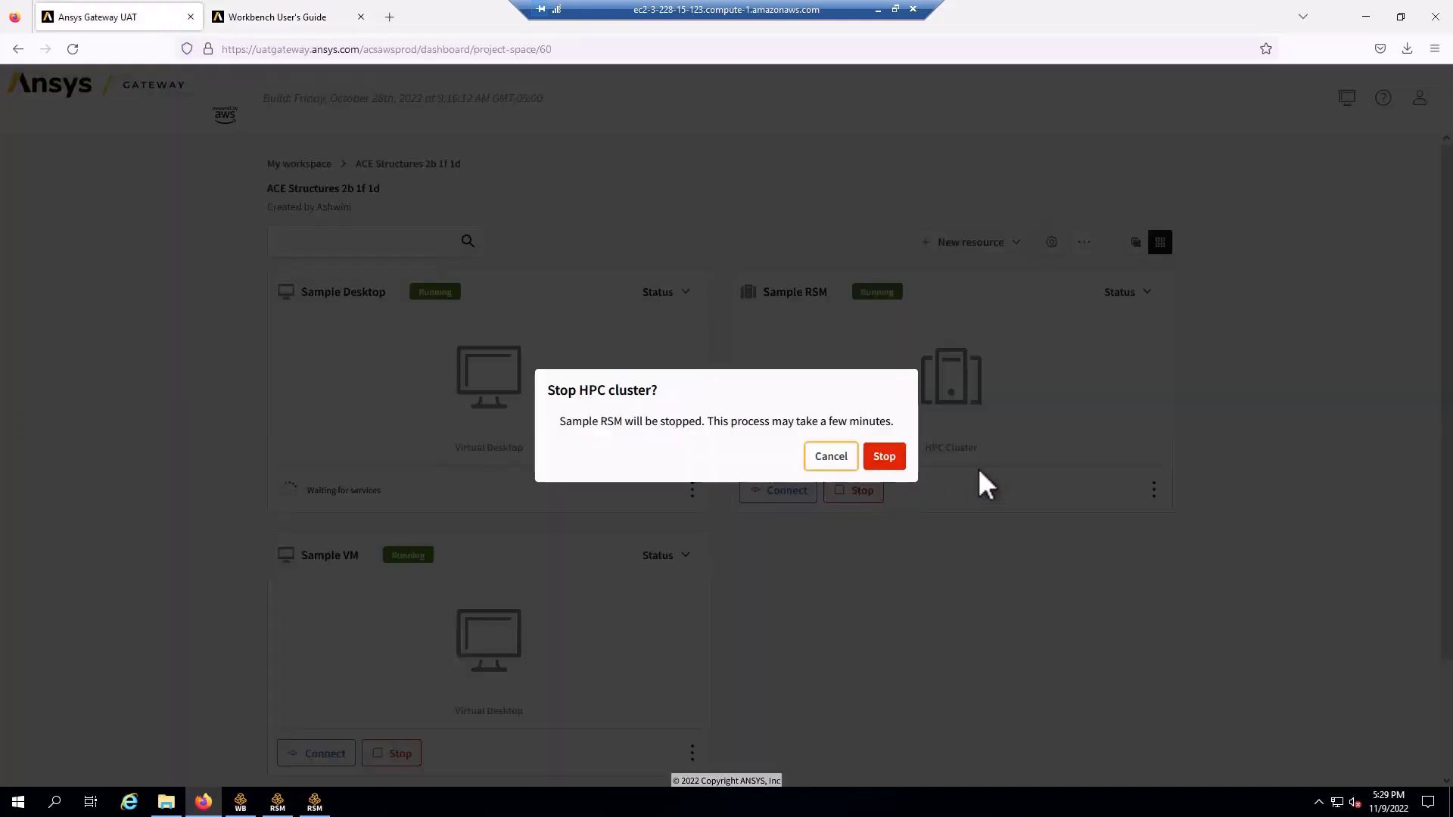
left_click(889, 454)
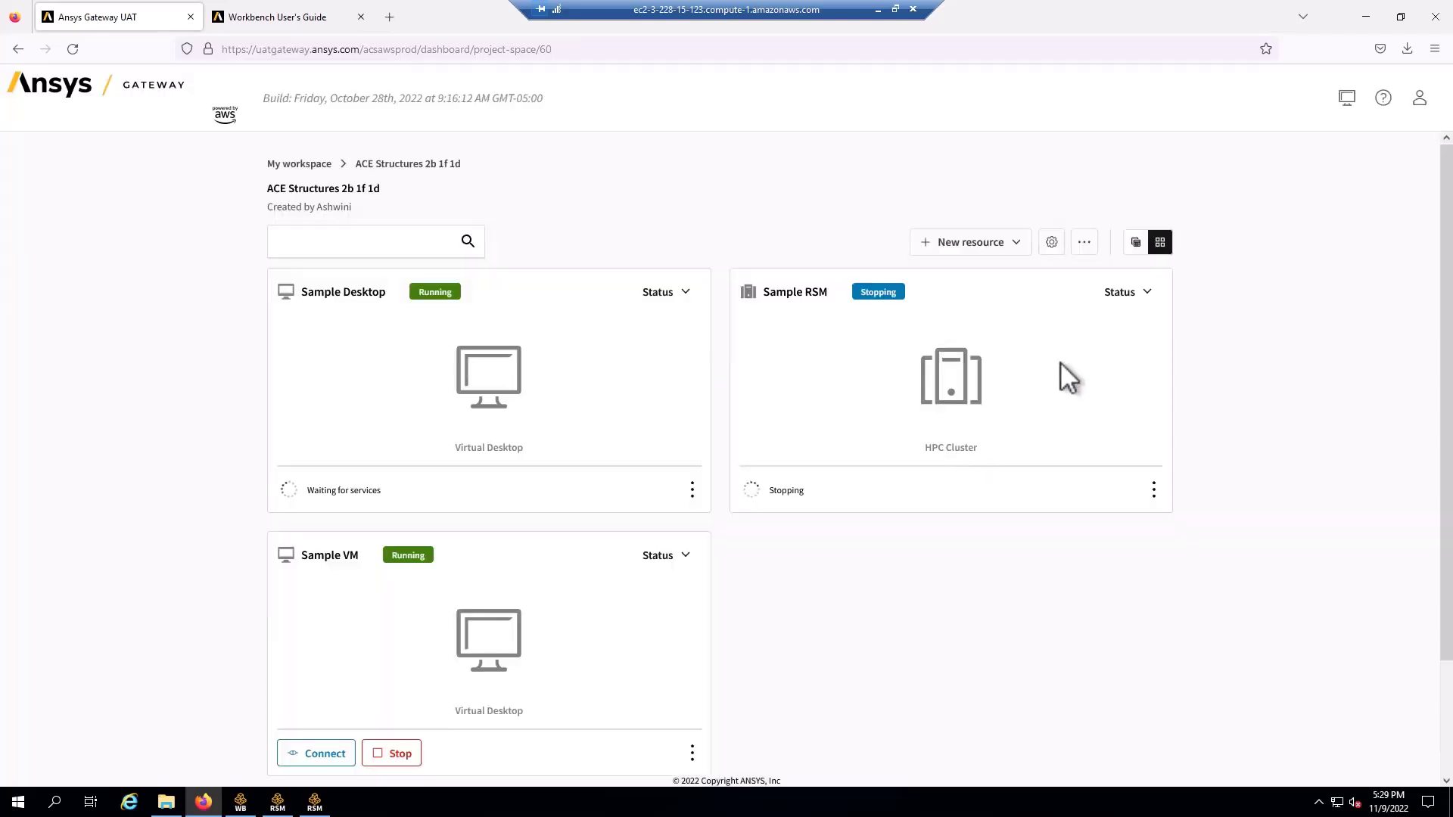
left_click(1145, 292)
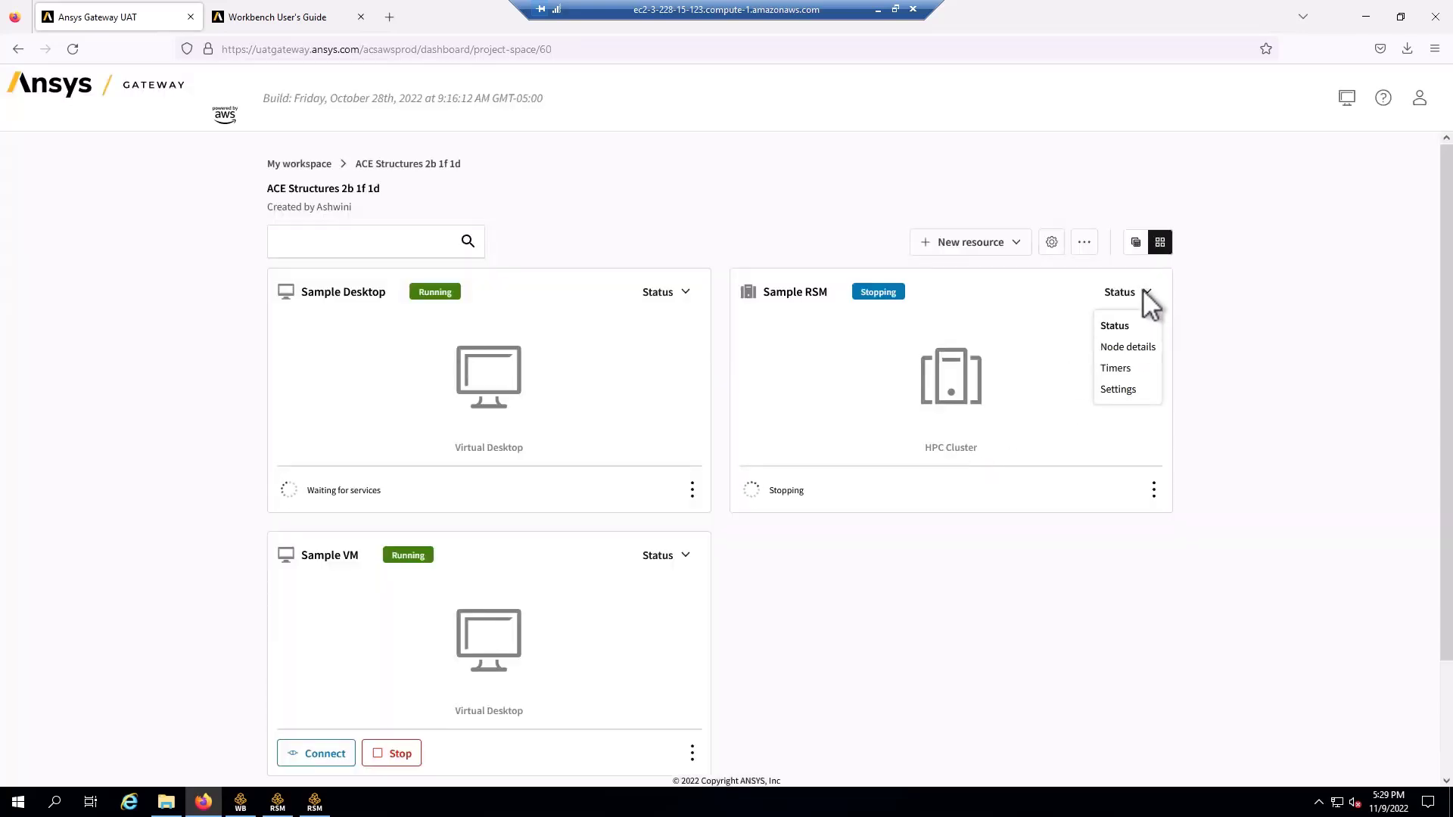
left_click(1124, 371)
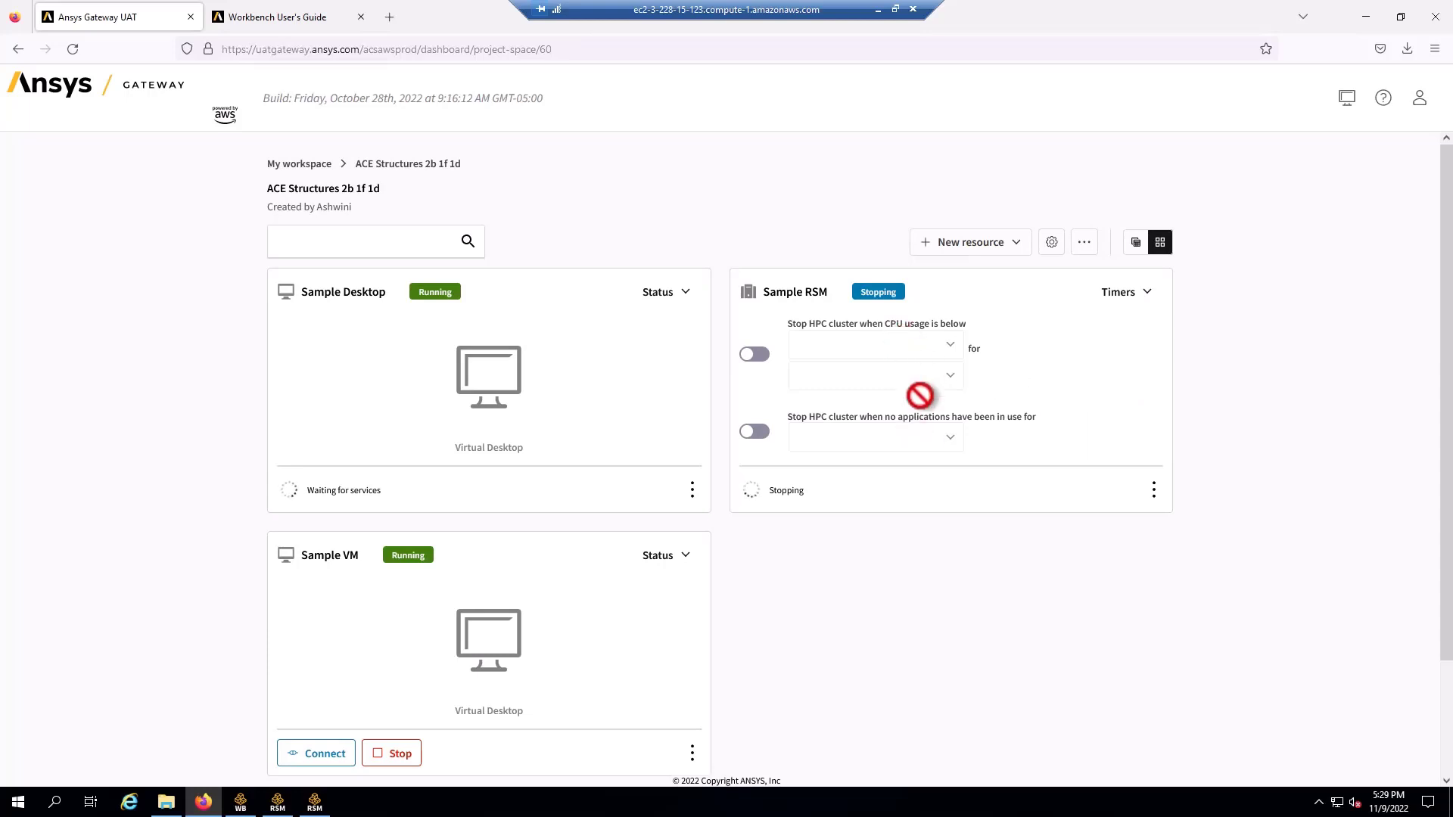